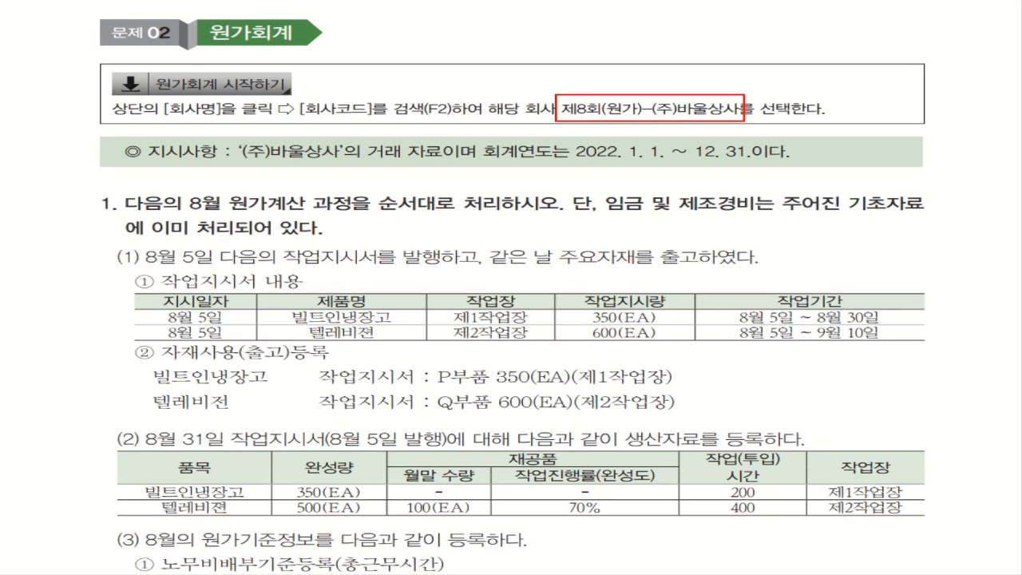
drag(236, 163, 478, 164)
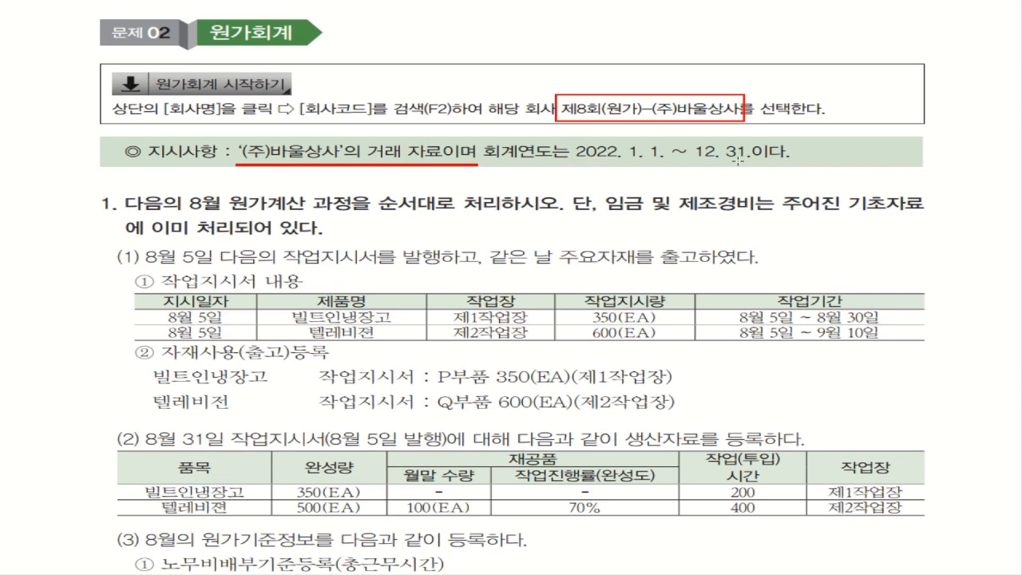
drag(572, 166, 795, 164)
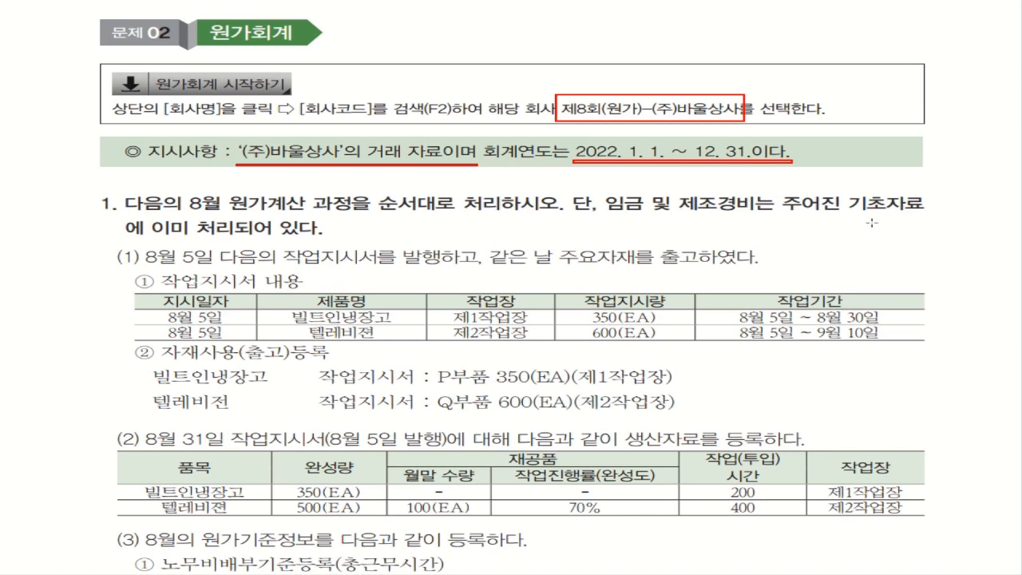
mouse_move(182, 183)
mouse_down()
mouse_move(205, 214)
mouse_move(567, 218)
mouse_up()
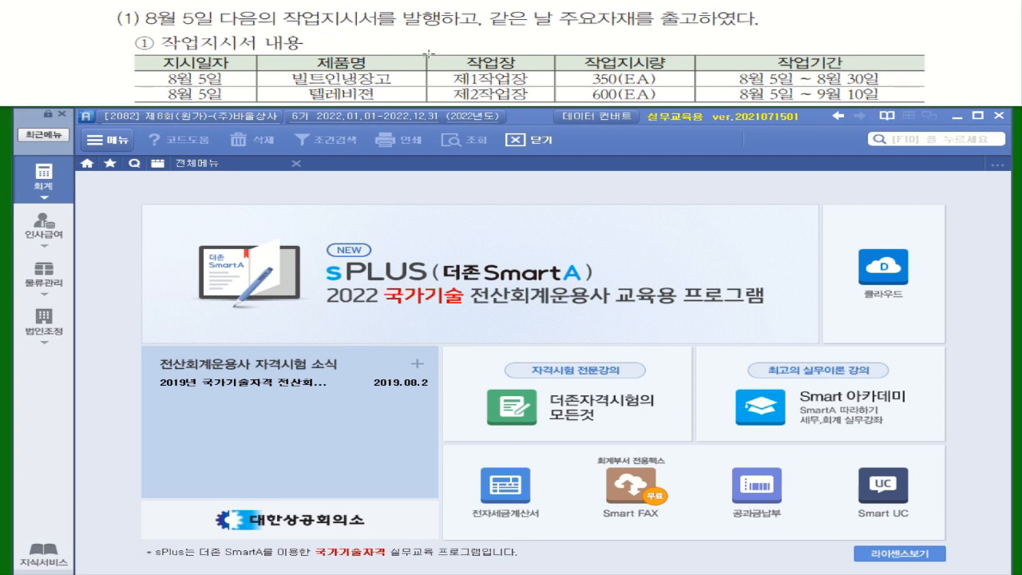
mouse_move(429, 54)
mouse_down()
mouse_move(435, 87)
mouse_move(556, 103)
mouse_up()
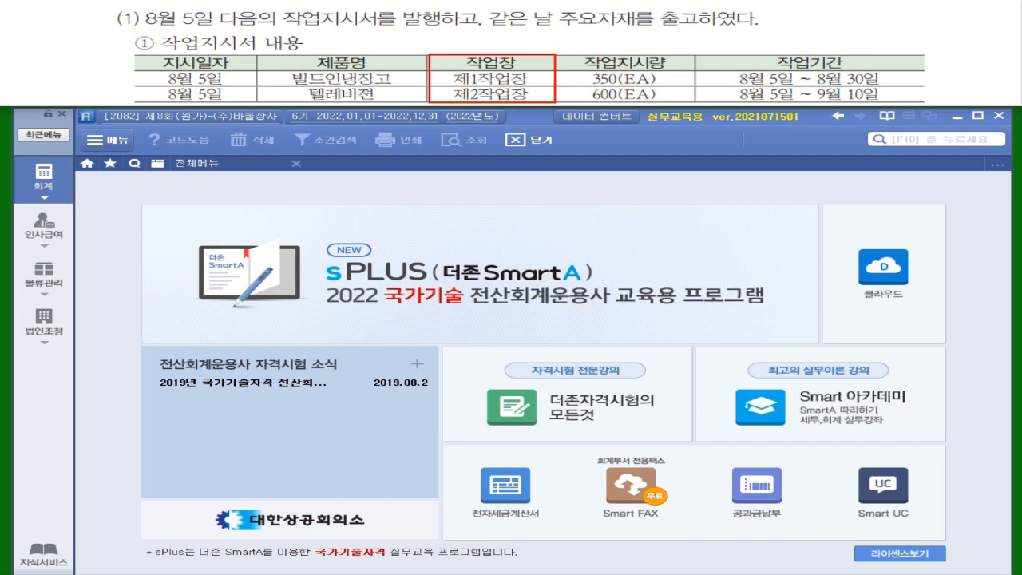
Open the production order form (생산(작업)지시서) and set its date to August 5
click(44, 273)
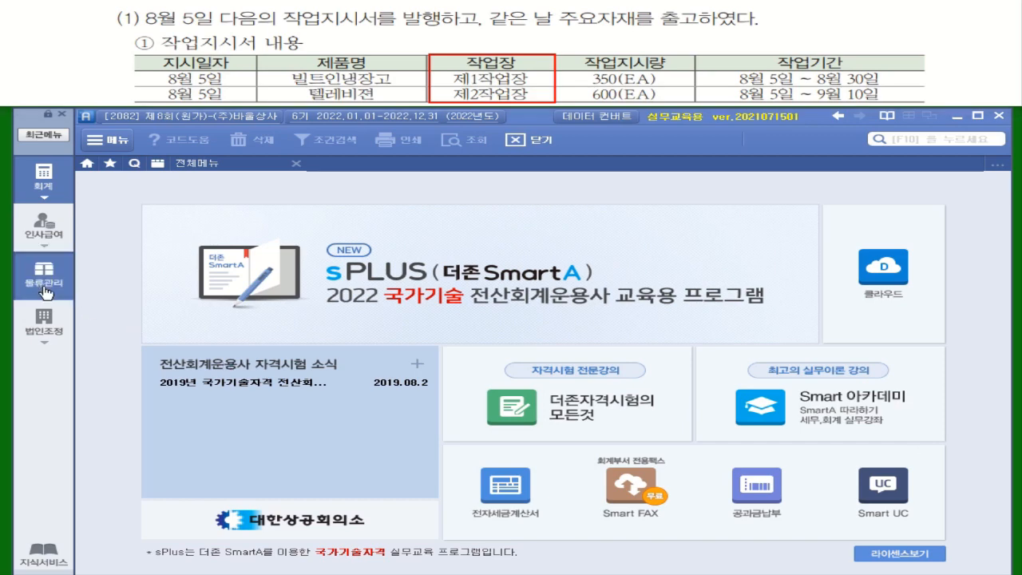
click(850, 226)
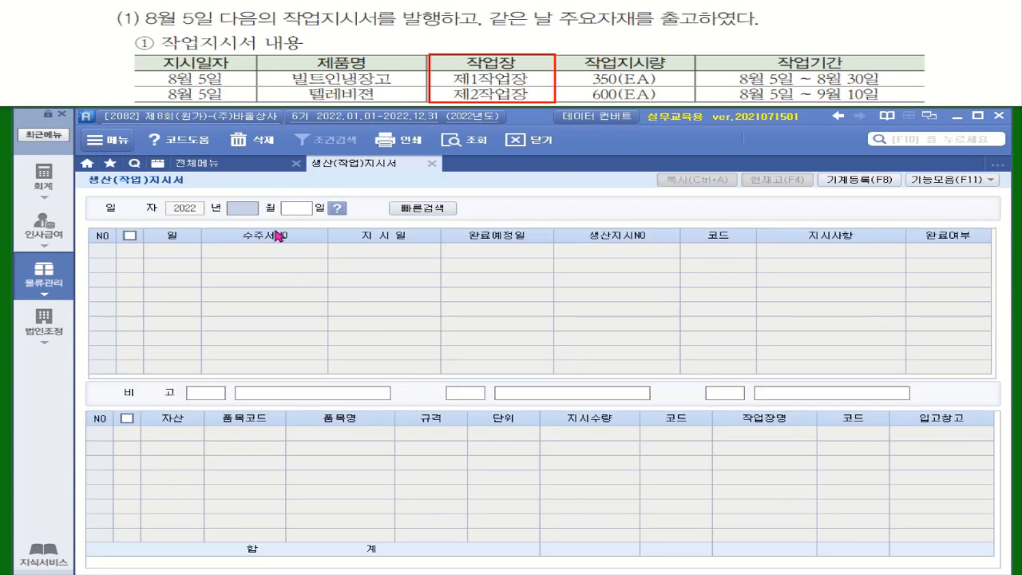
text(0805)
key(Return)
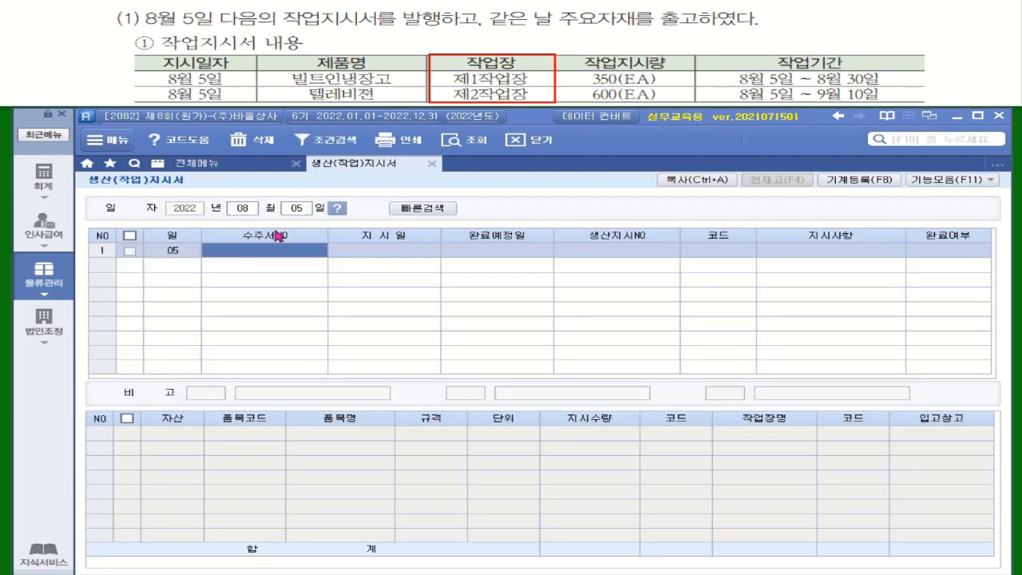
Enter the first production order with instruction date 2022-08-05 and expected completion date 2022-08-30
key(Return)
text(2022-08-)
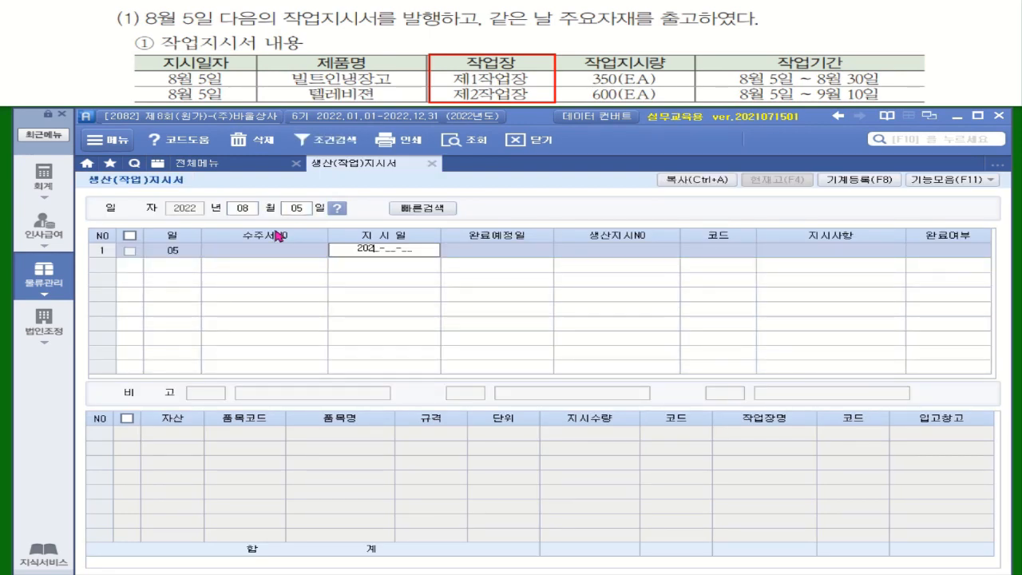
text(05)
key(Return)
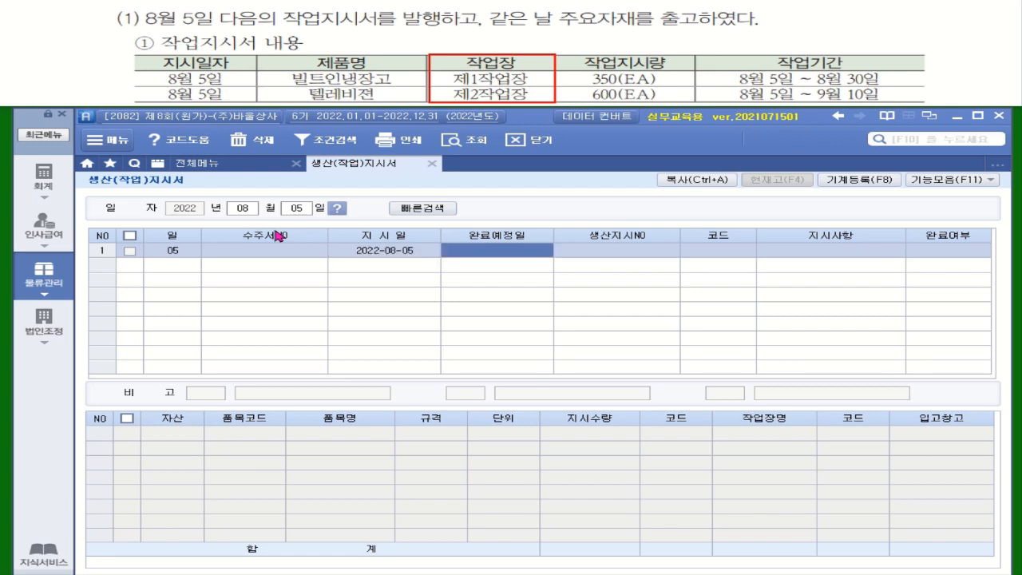
text(2022-0)
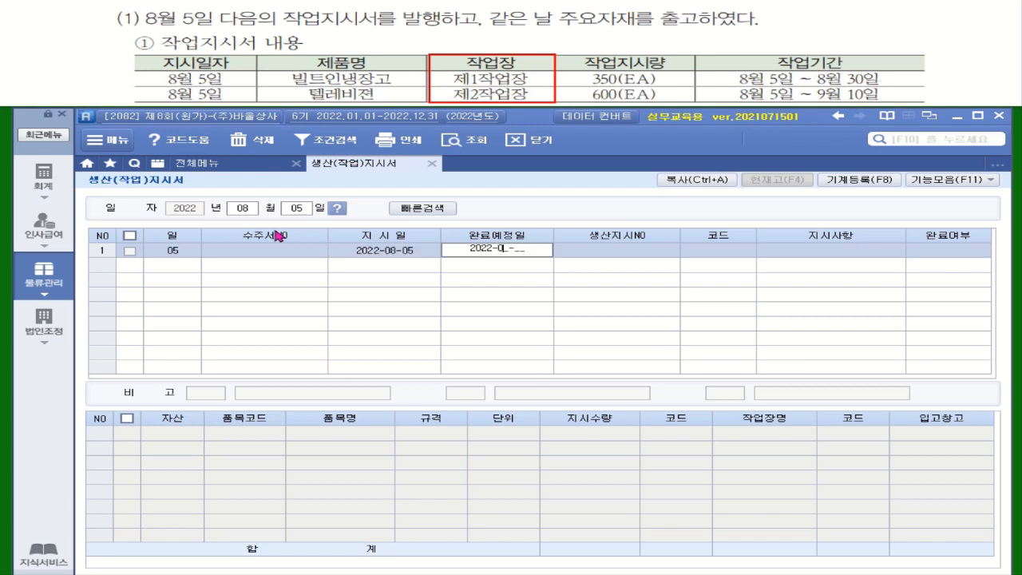
text(8-30)
key(Return)
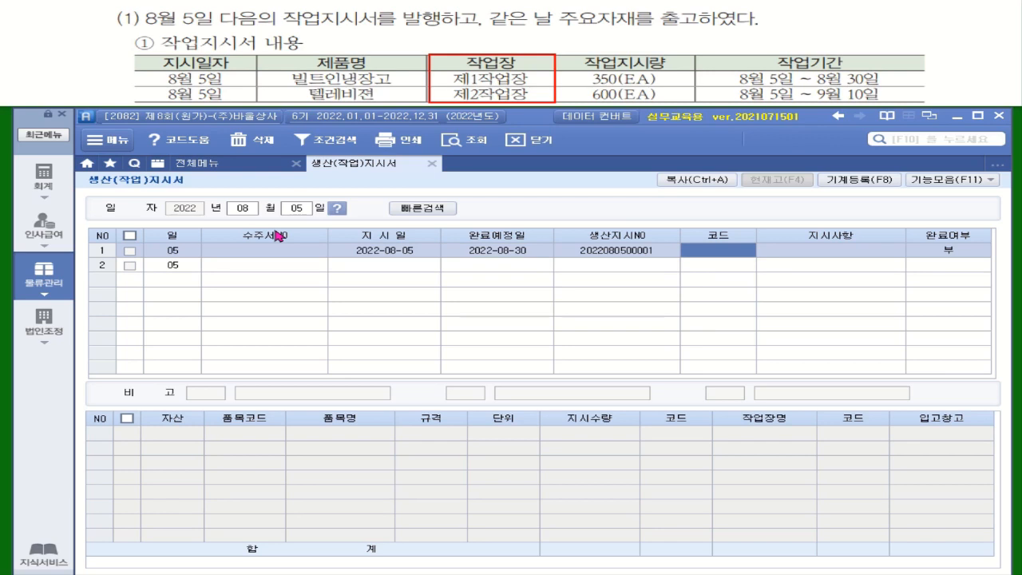
Add product 3001 빌트인냉장고 to the first order with quantity 350 and workshop 9100 제1작업장
key(Return)
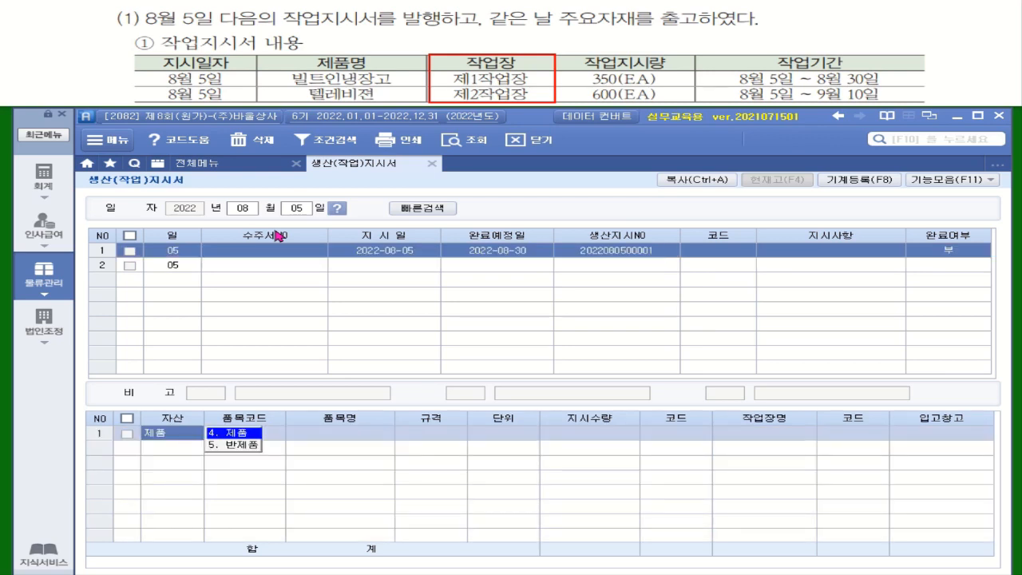
click(264, 436)
double_click(264, 436)
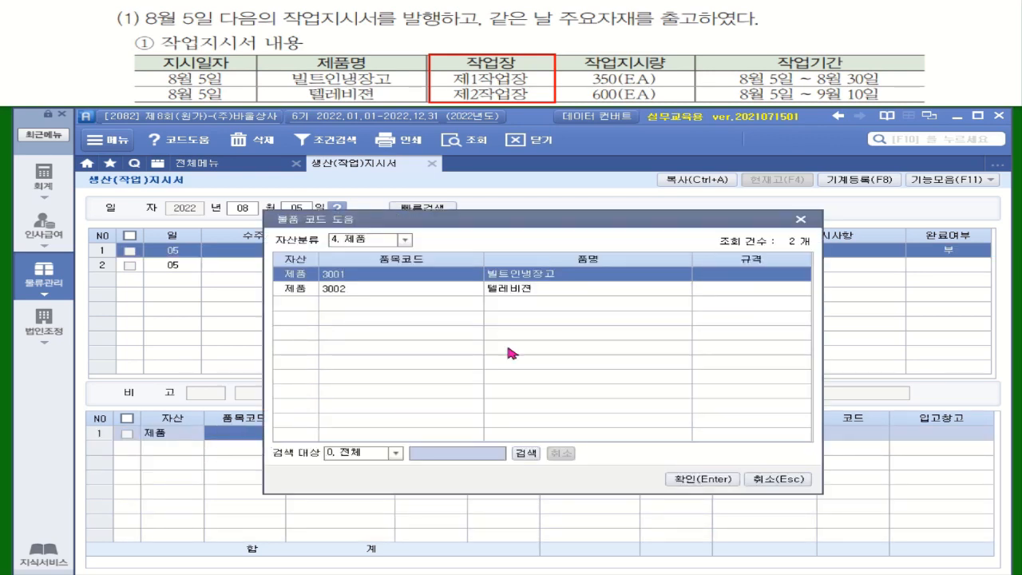
click(711, 480)
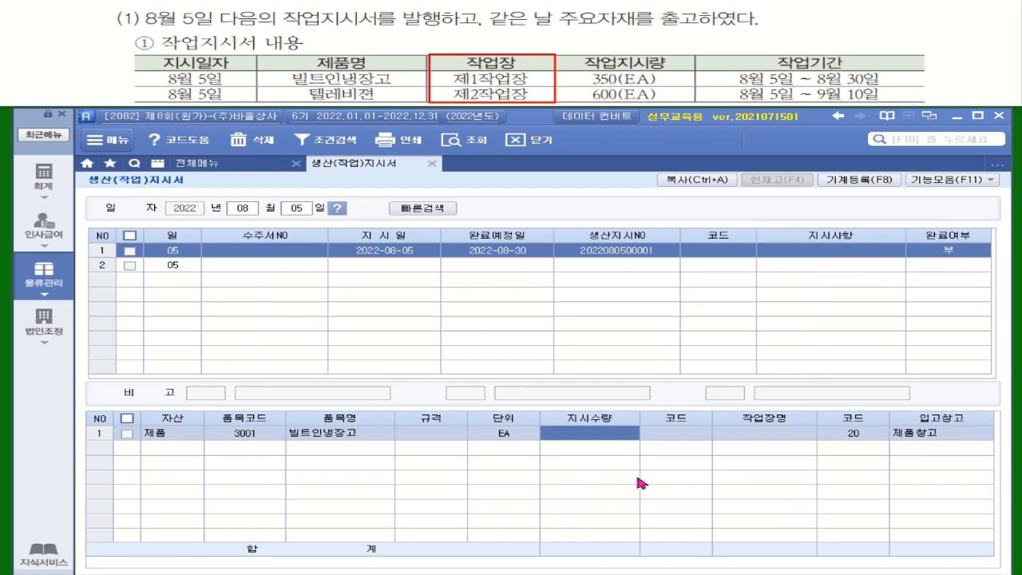
text(350)
key(Return)
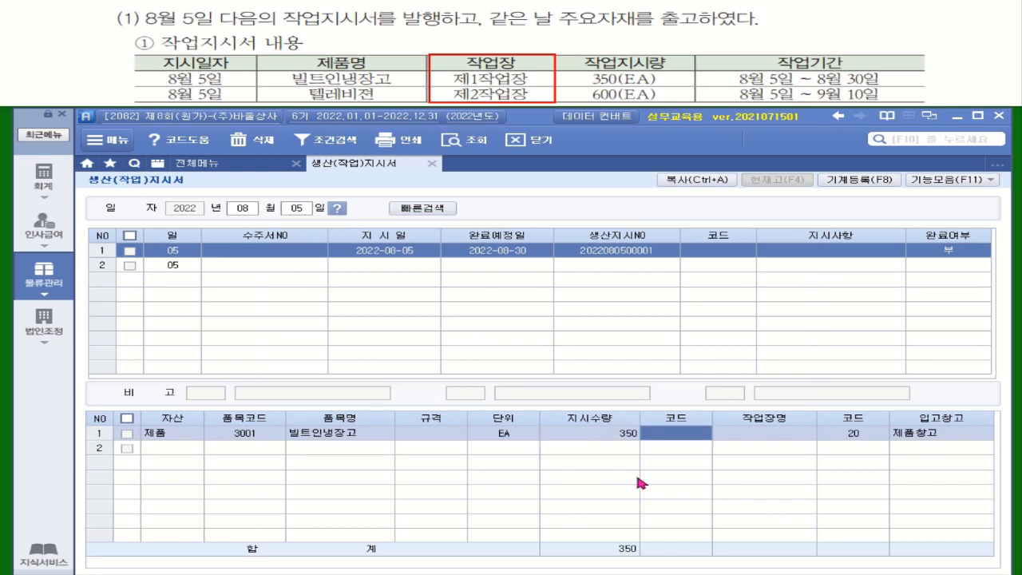
double_click(690, 434)
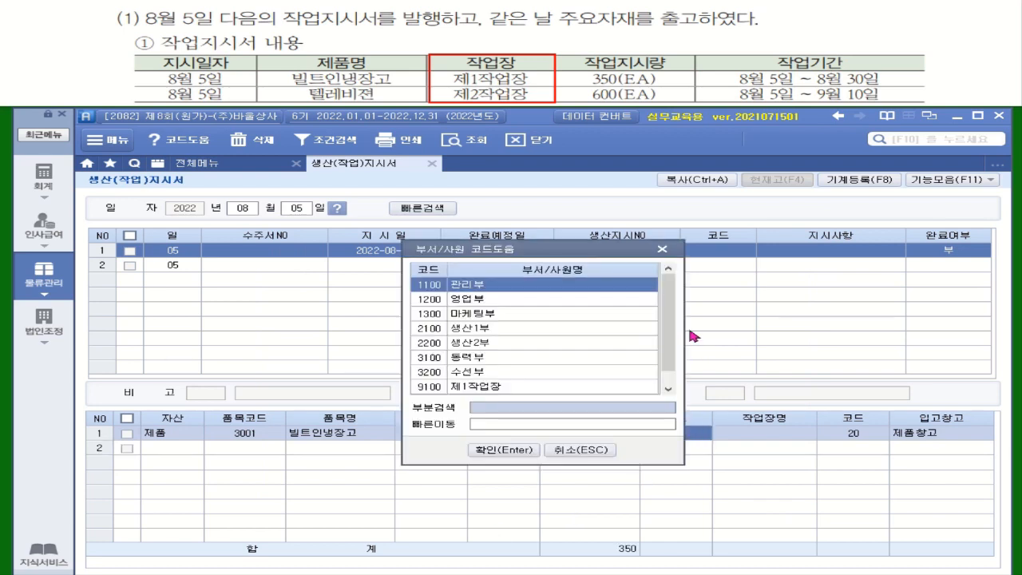
double_click(504, 387)
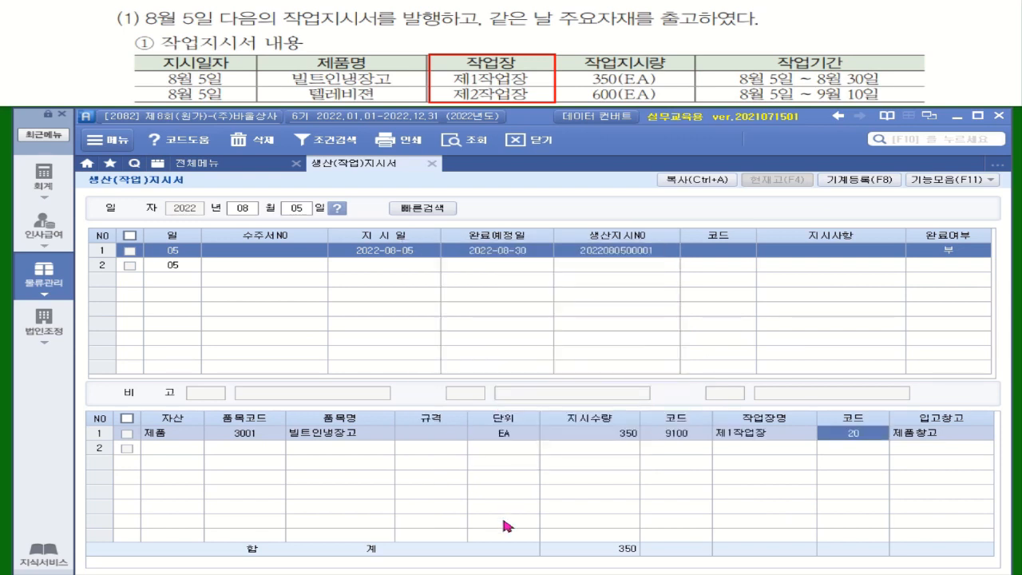
Enter a second production order with instruction date 2022-08-05 and expected completion date 2022-09-10
click(389, 265)
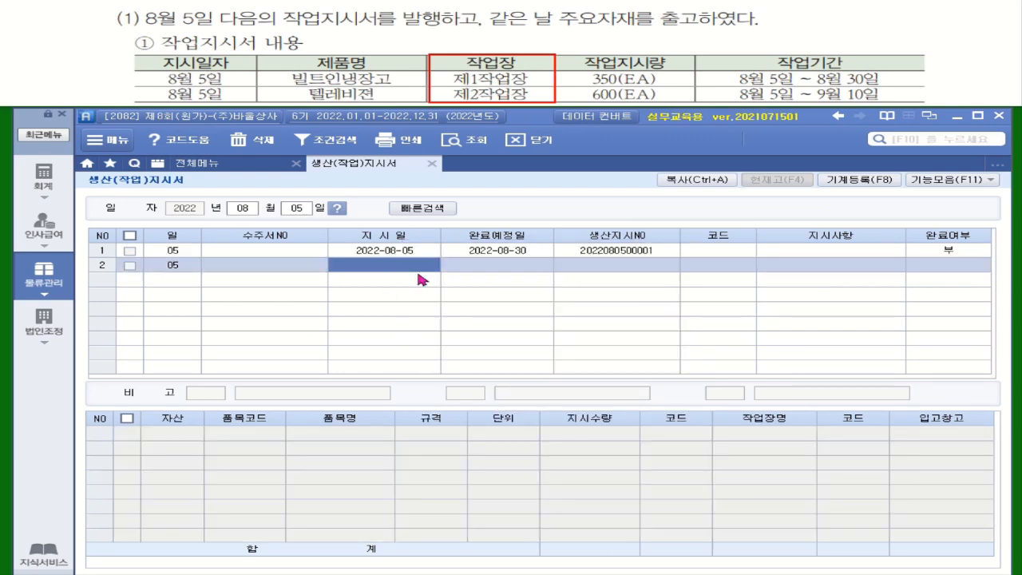
text(20220805)
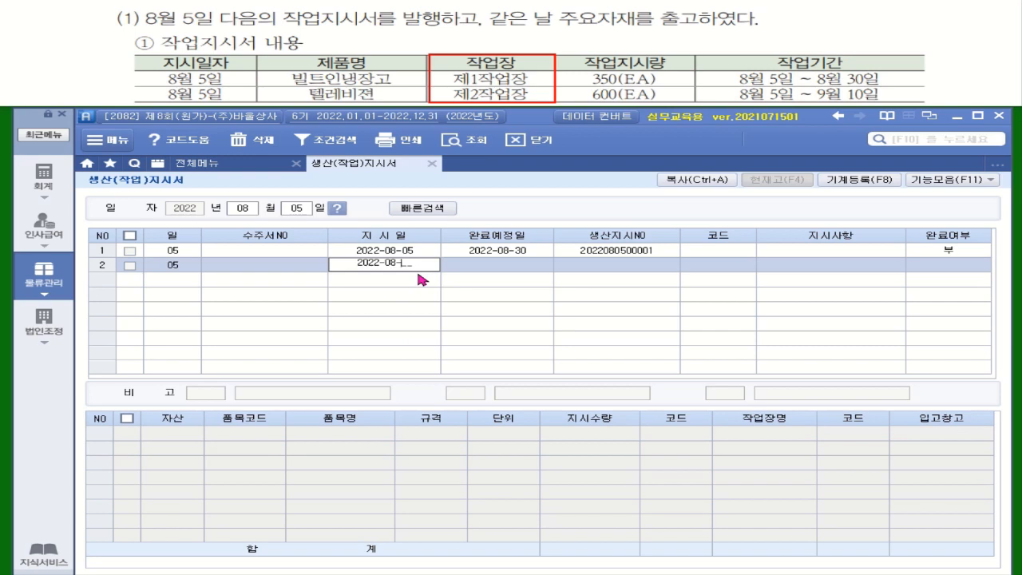
key(Return)
text(202)
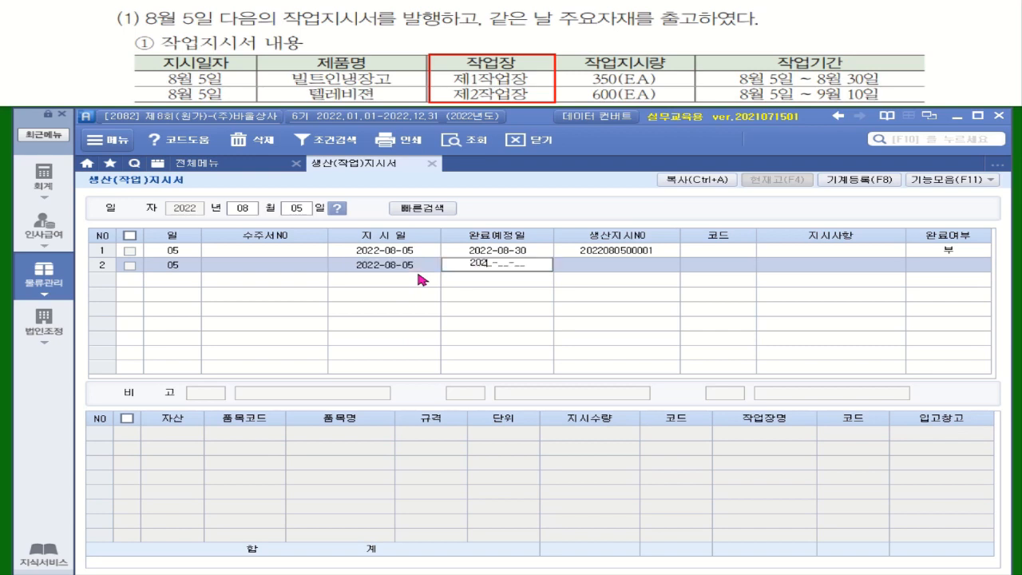
text(2-09-10)
key(Return)
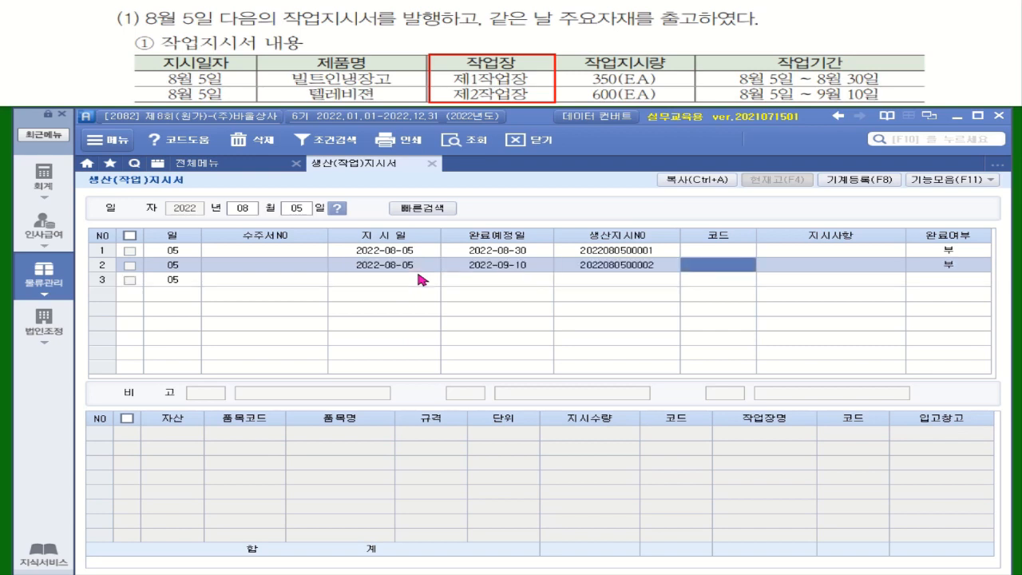
Add product 3002 텔레비젼 to the second order with quantity 600 and workshop 9200 제2작업장
key(Return)
click(225, 438)
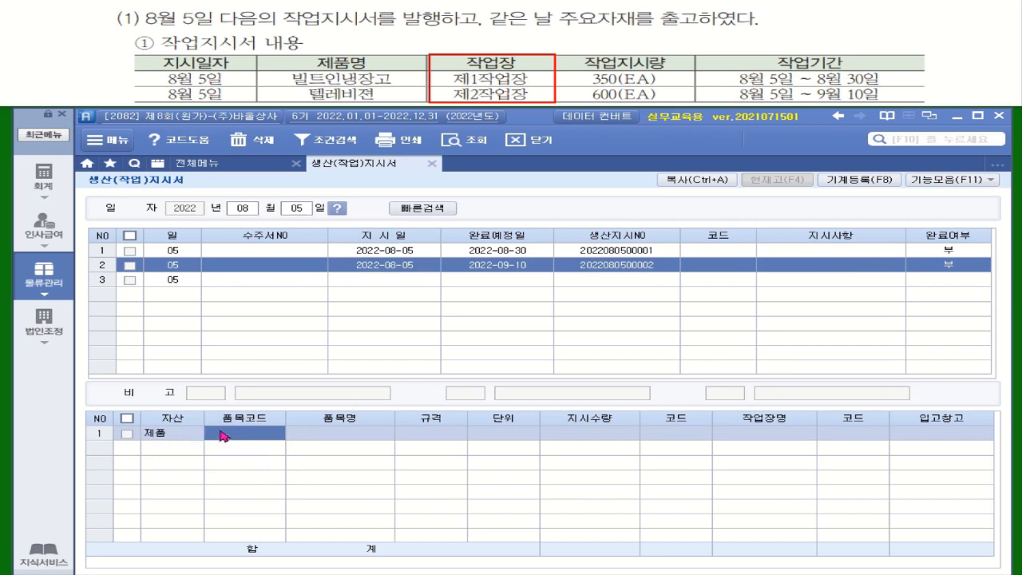
double_click(262, 431)
double_click(544, 288)
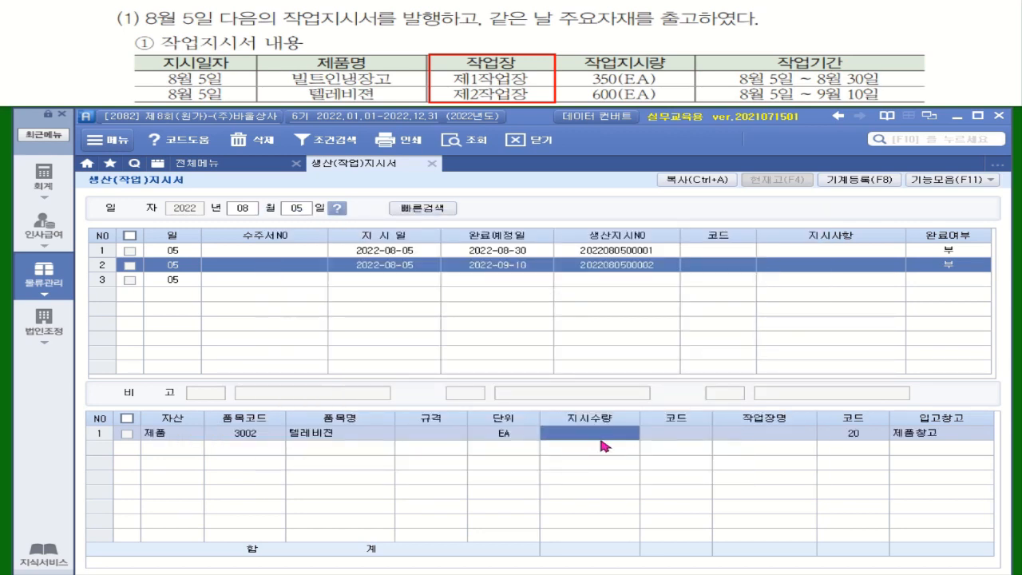
text(600)
key(Return)
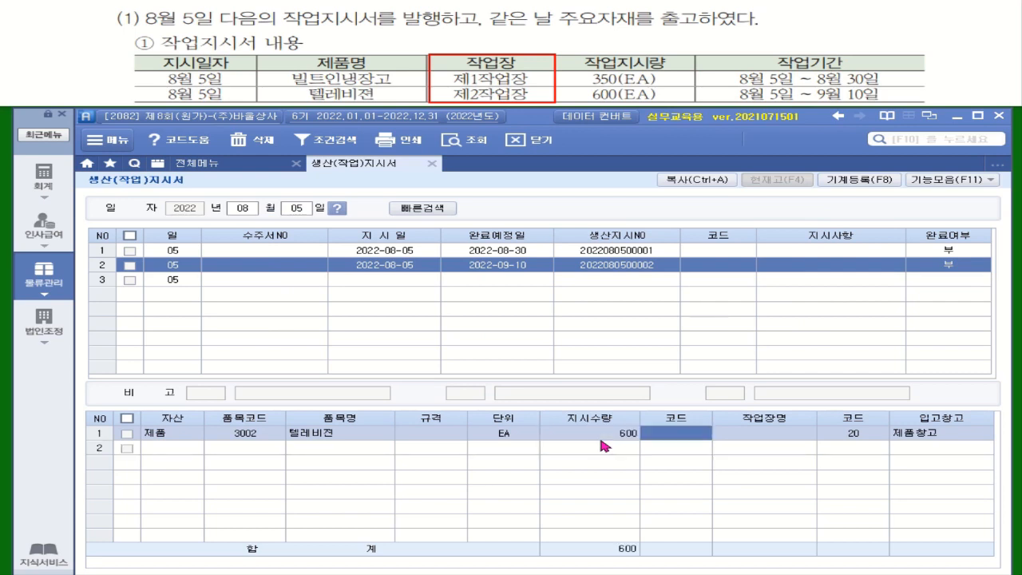
double_click(703, 438)
scroll(667, 335, down, 1)
click(524, 387)
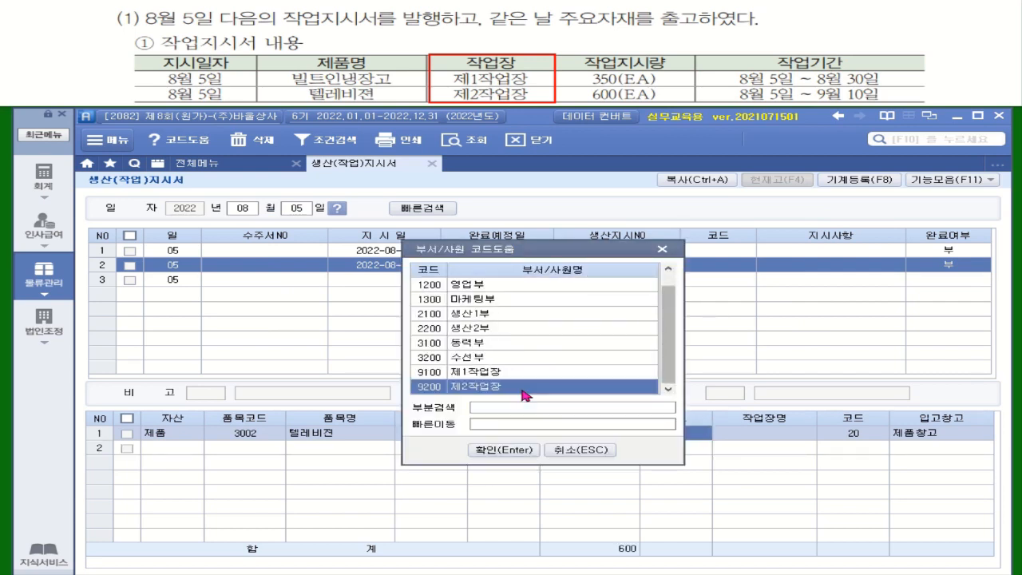
click(517, 450)
click(412, 281)
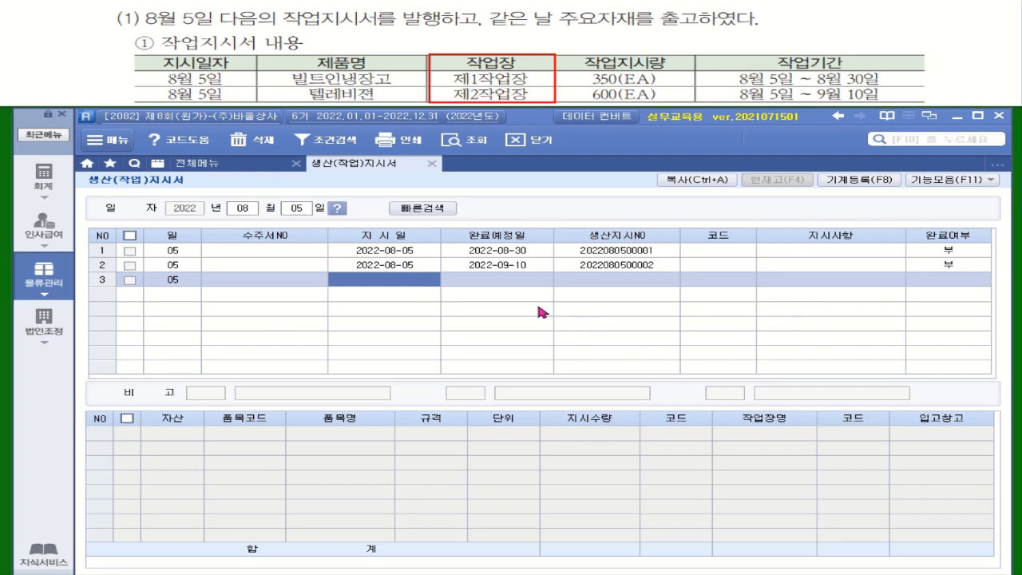
click(502, 266)
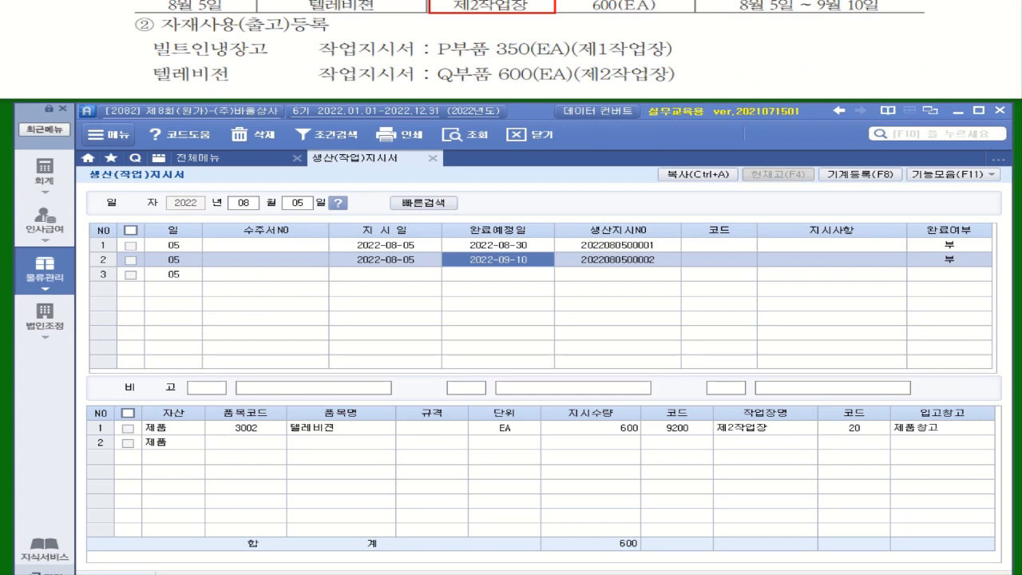
Open the material issue form (자재출고입력) for August 5 and load the 빌트인냉장고 production order due 2022-08-30
click(45, 268)
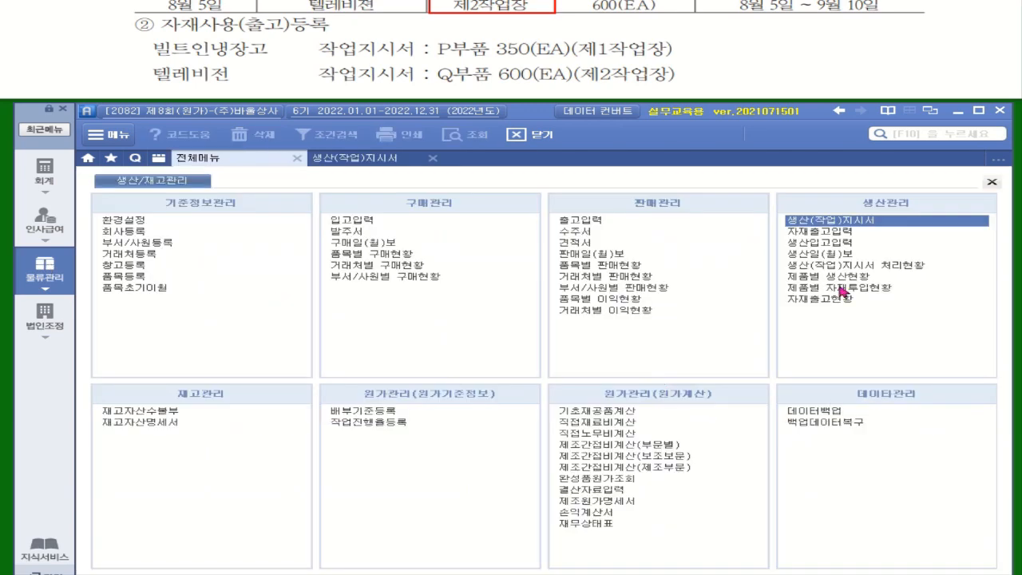
click(821, 233)
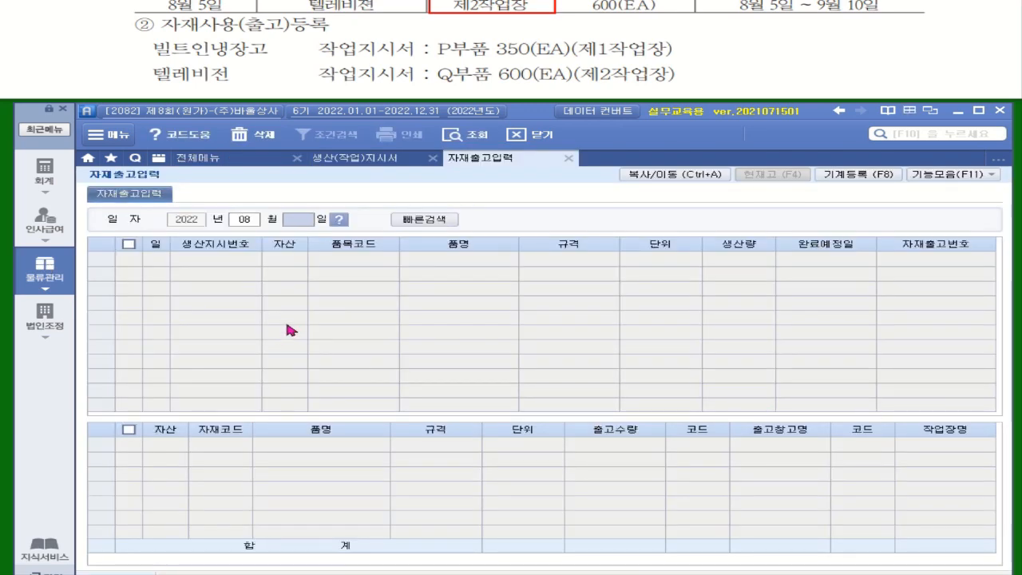
text(05)
key(Return)
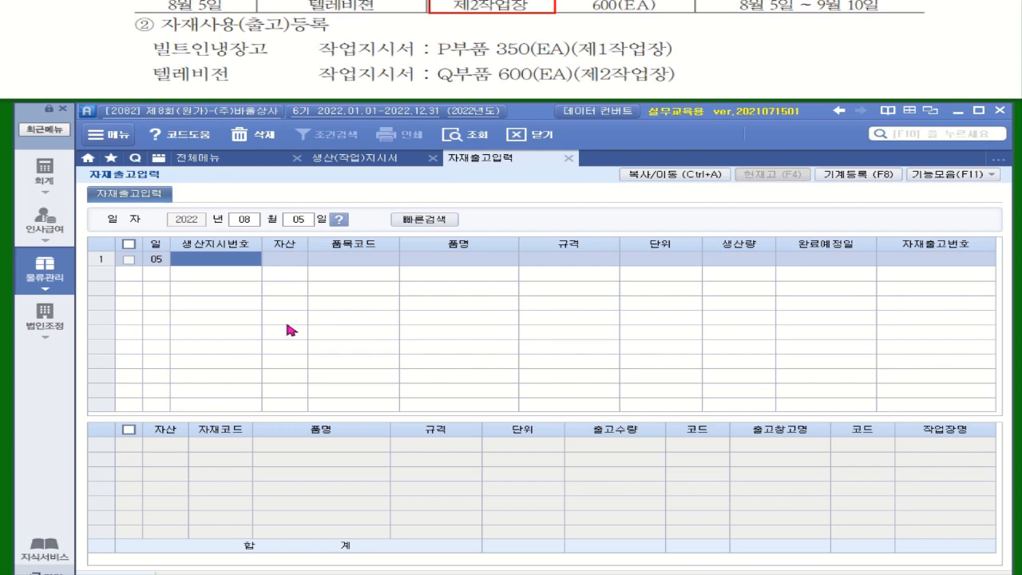
double_click(234, 266)
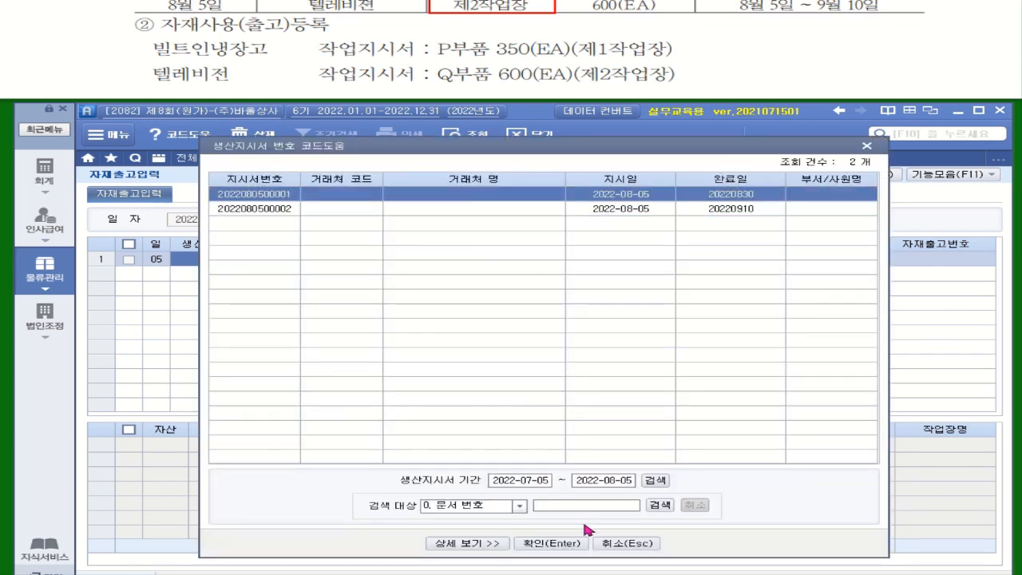
click(536, 482)
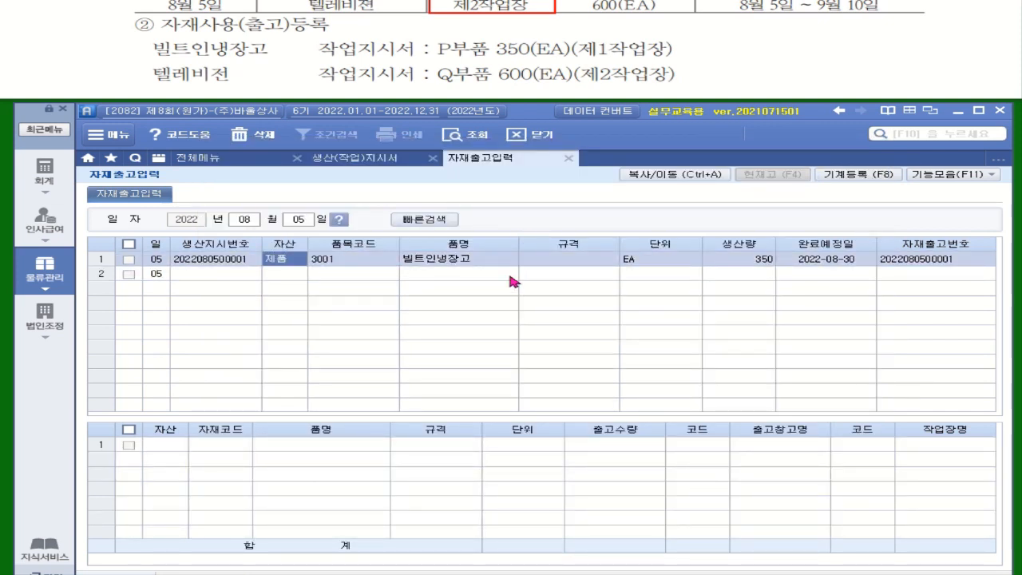
Issue material 5001 P부품 to the 빌트인냉장고 order with quantity 350 and workshop 9100 제1작업장
click(170, 452)
click(211, 444)
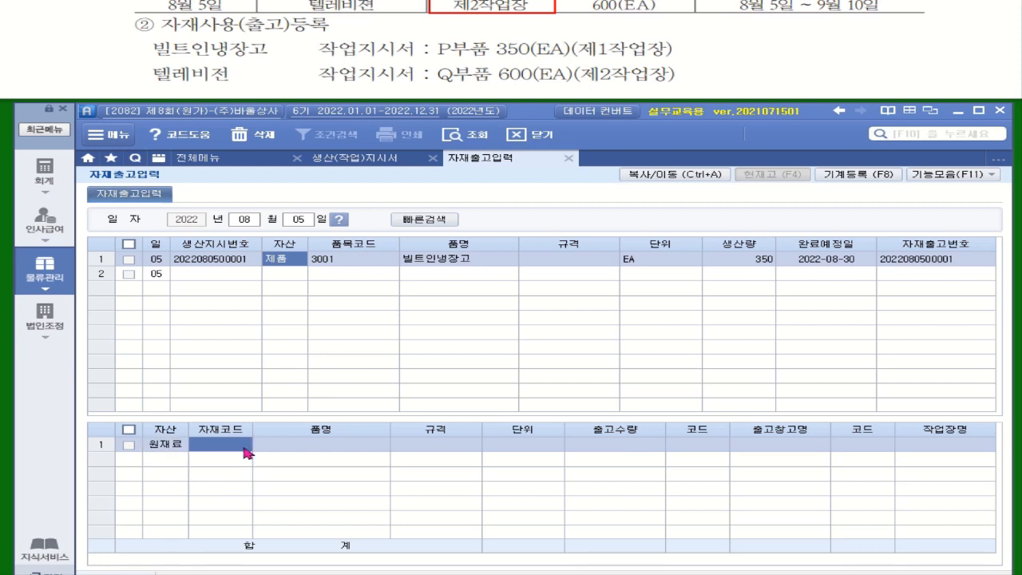
key(F2)
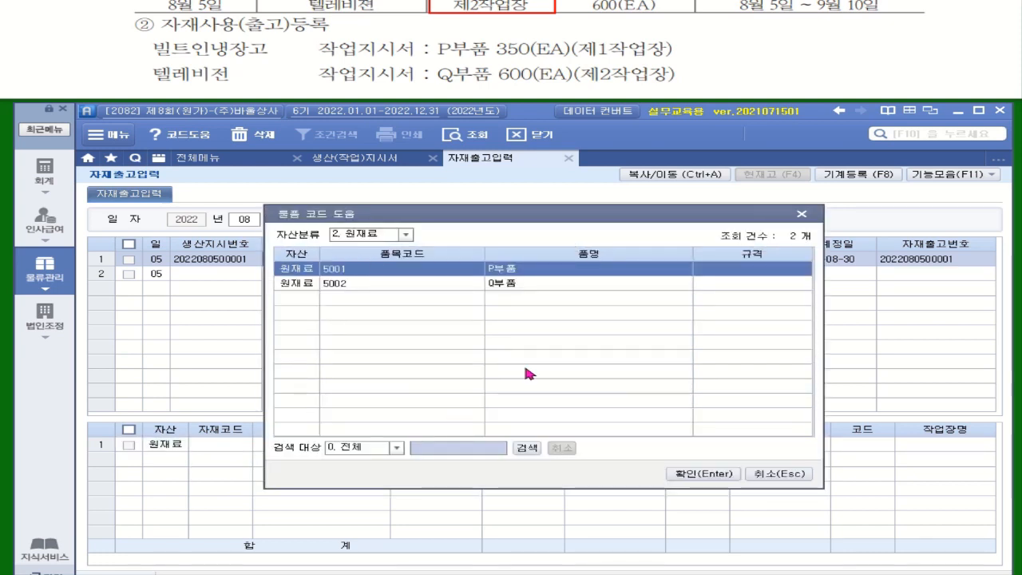
double_click(539, 276)
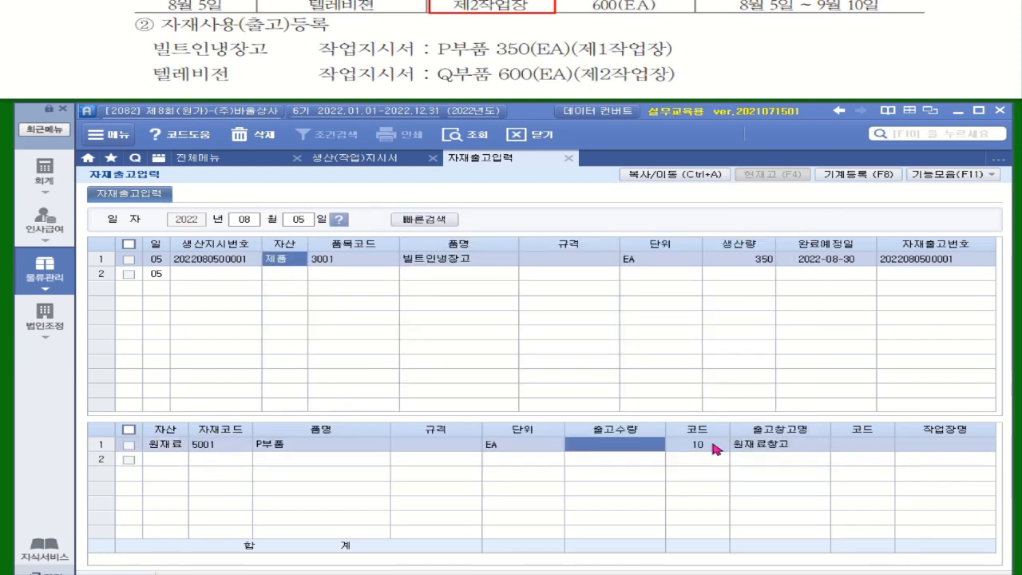
text(350)
key(Return)
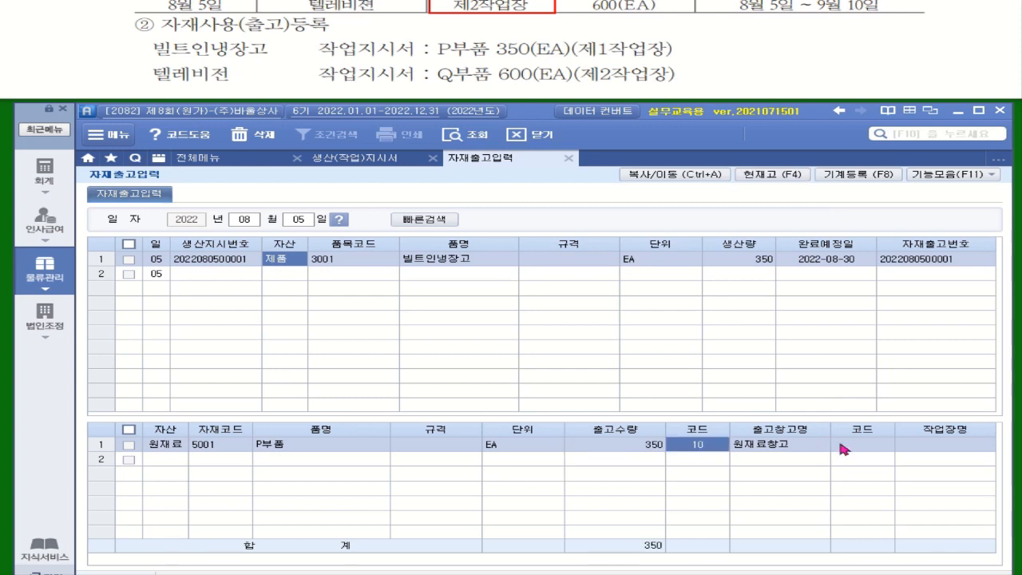
key(Return)
key(F2)
click(523, 381)
double_click(523, 385)
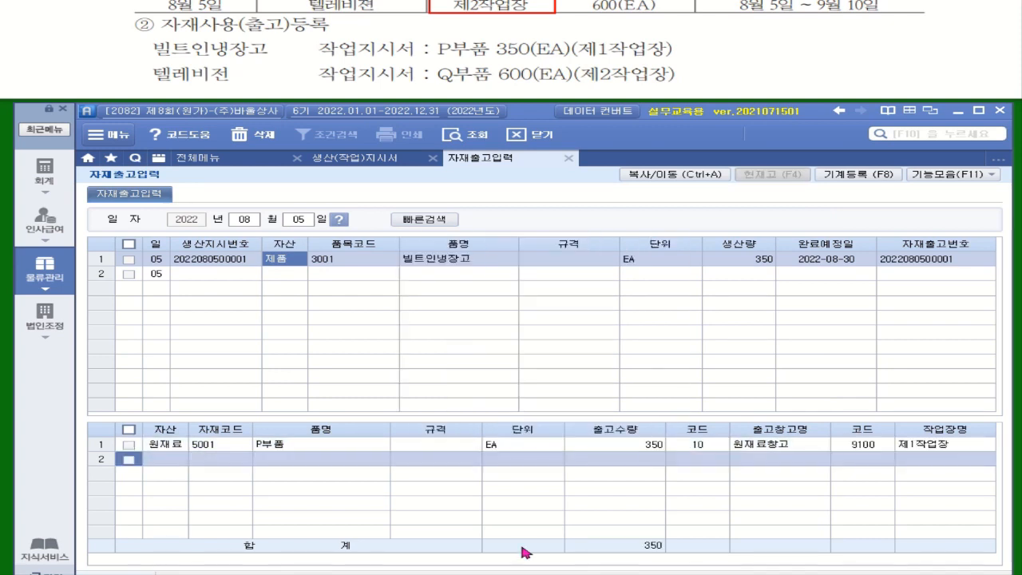
Load the 텔레비젼 production order due 2022-09-10 into the second line of the material issue form
click(237, 275)
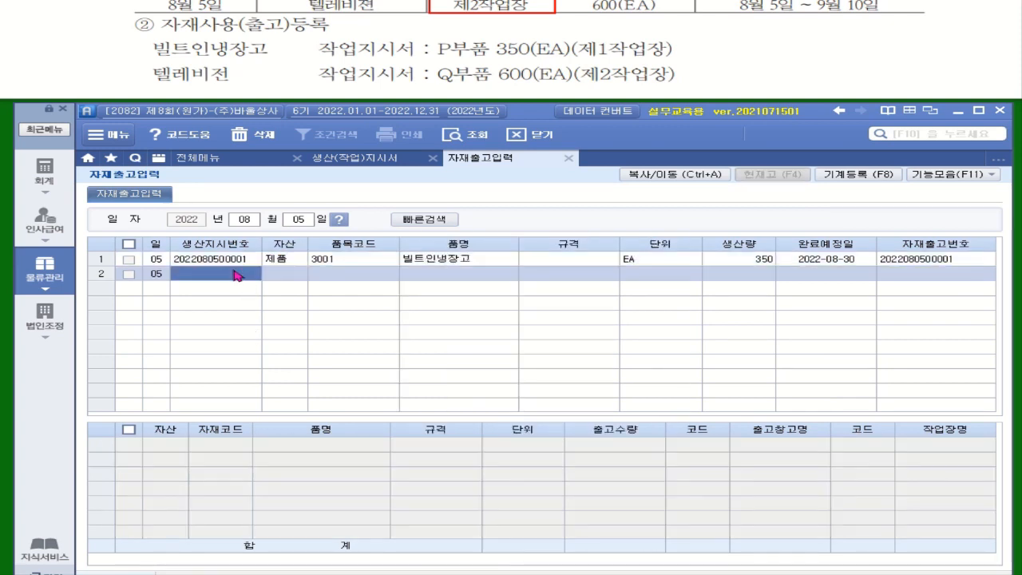
key(F2)
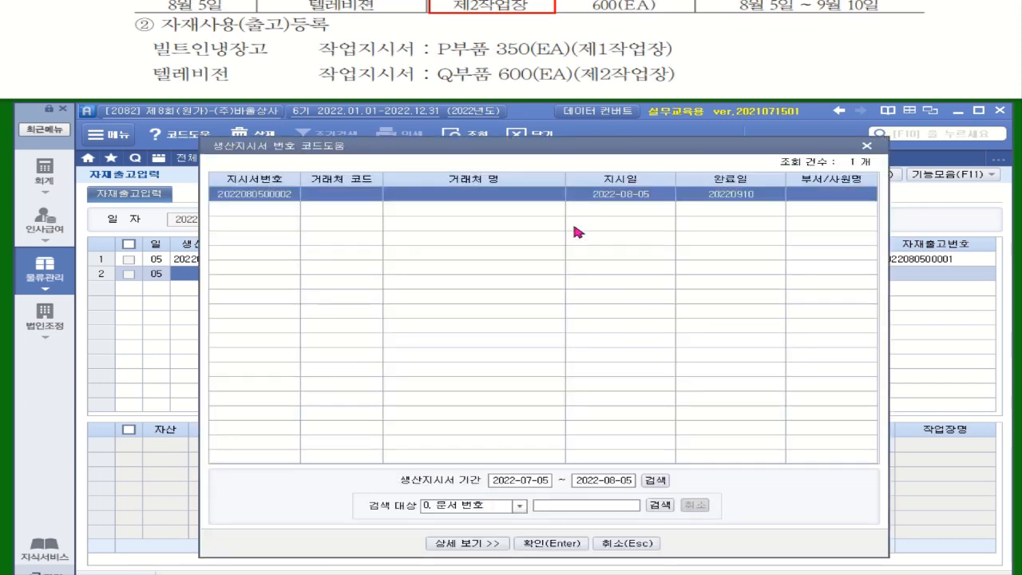
click(569, 543)
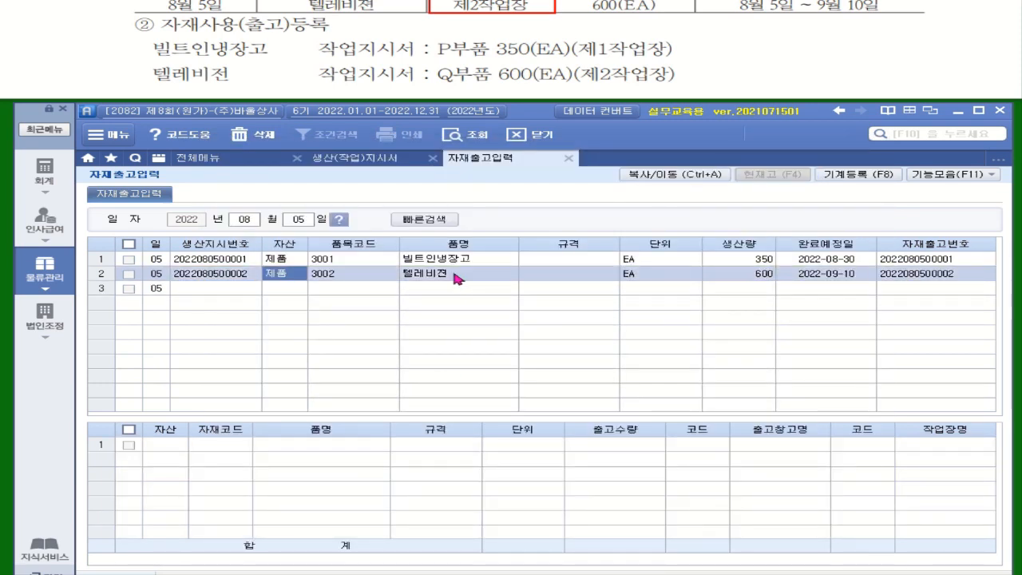
Issue material 5002 Q부품 to the 텔레비젼 order with quantity 600 and workshop 9200 제2작업장
click(171, 445)
click(221, 447)
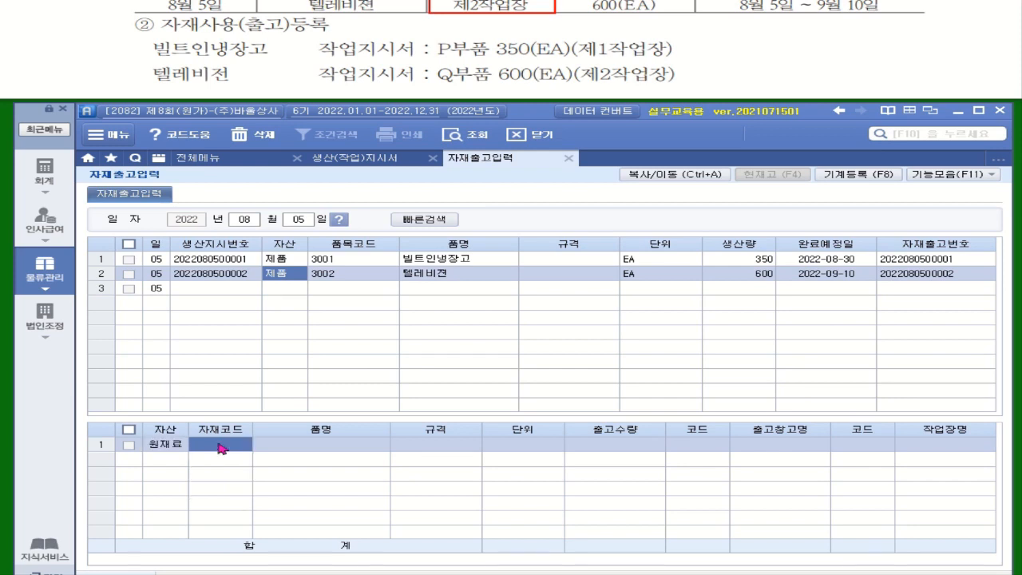
key(F2)
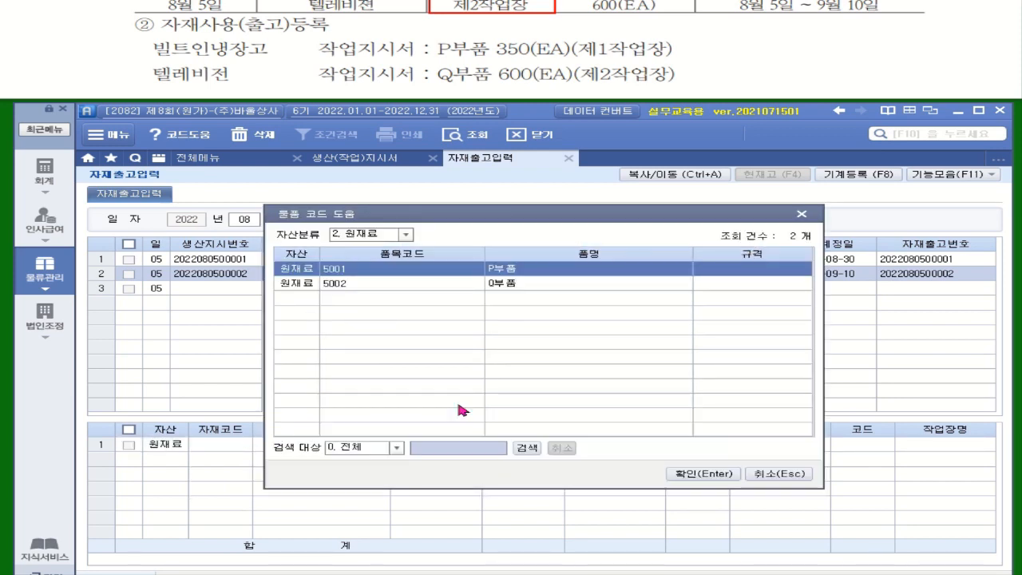
click(523, 284)
click(704, 474)
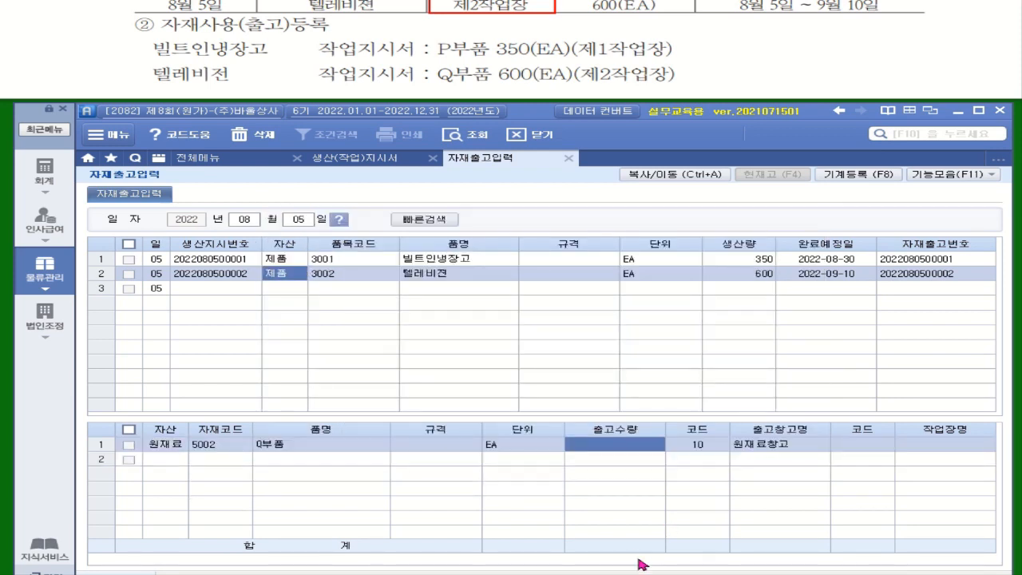
text(600)
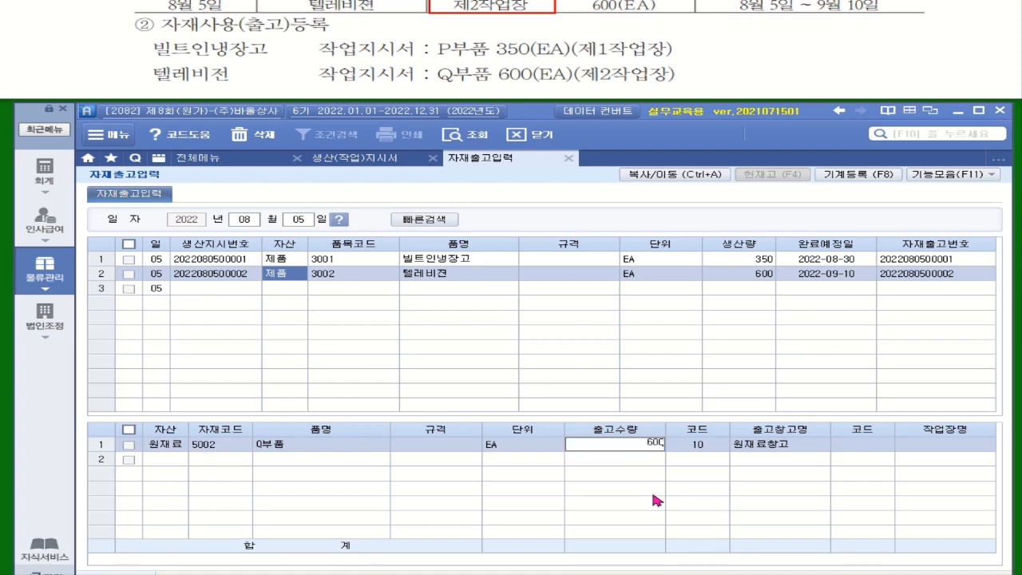
key(Return)
click(859, 450)
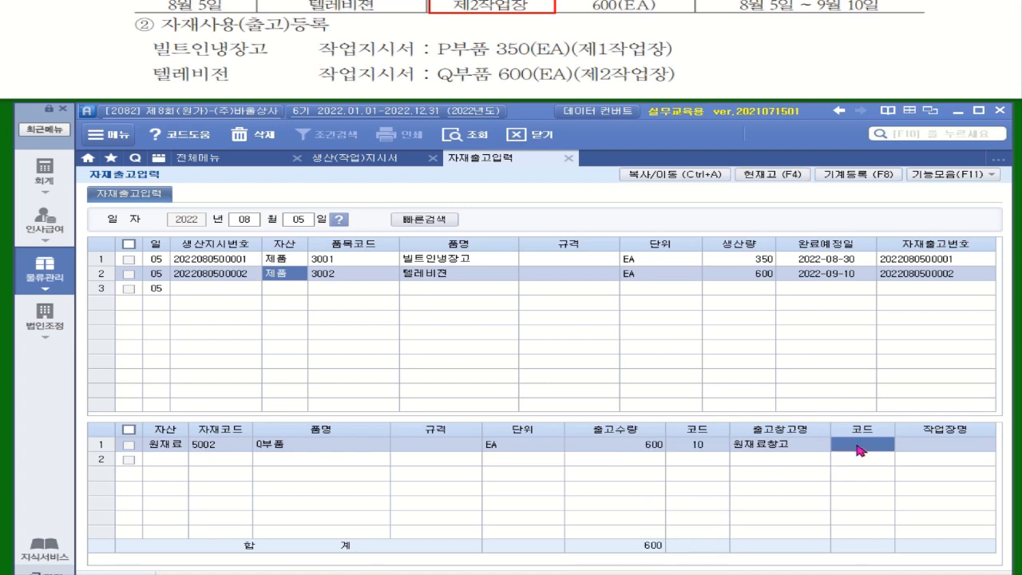
key(F2)
drag(669, 356, 677, 388)
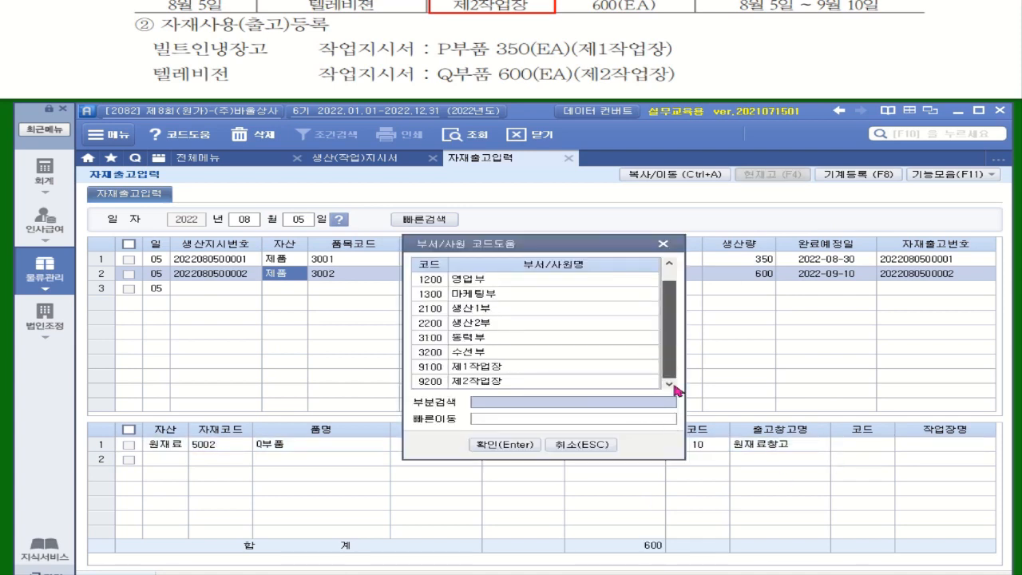
double_click(543, 382)
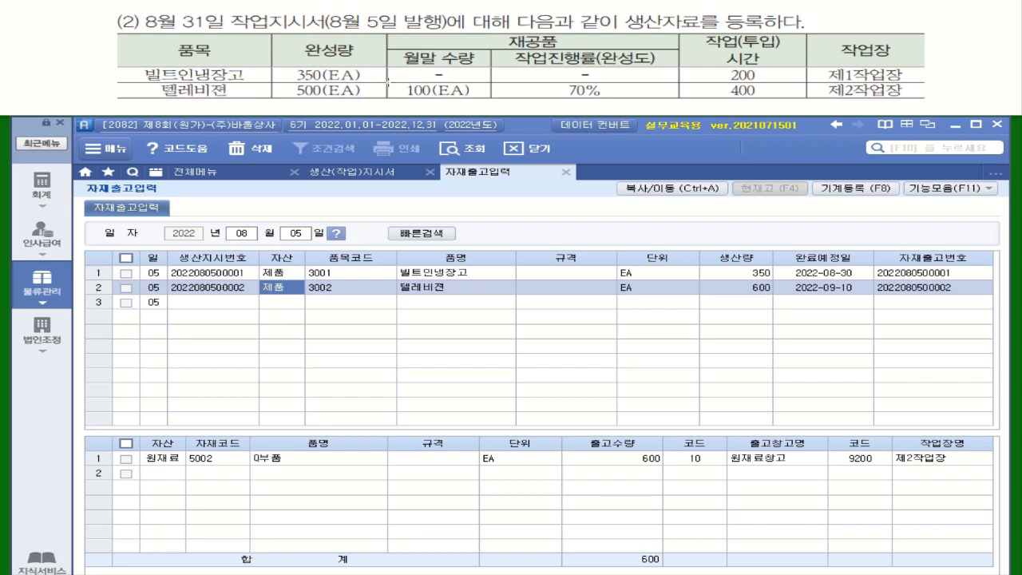
drag(386, 82, 457, 97)
drag(641, 100, 684, 99)
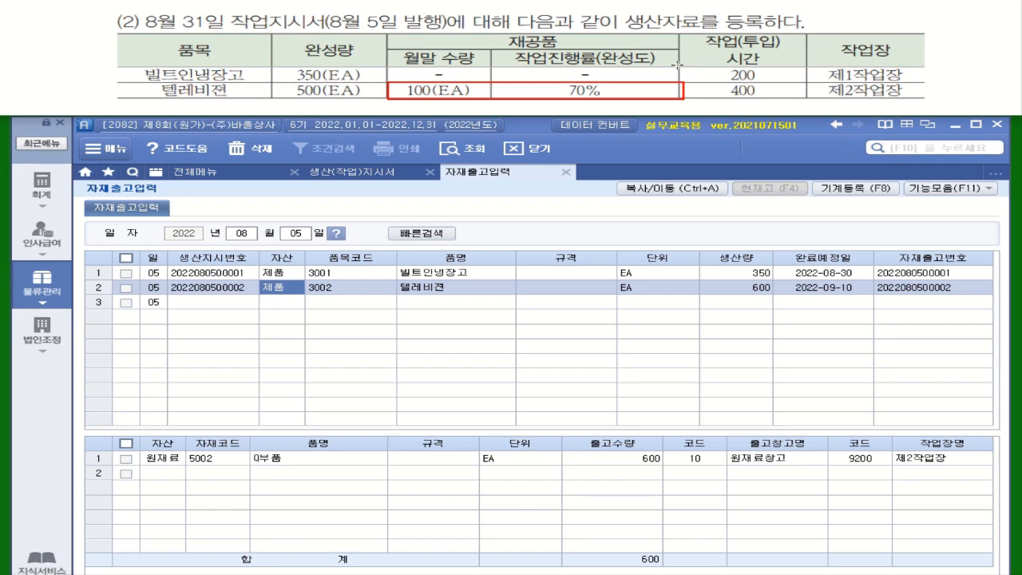
drag(679, 65, 806, 98)
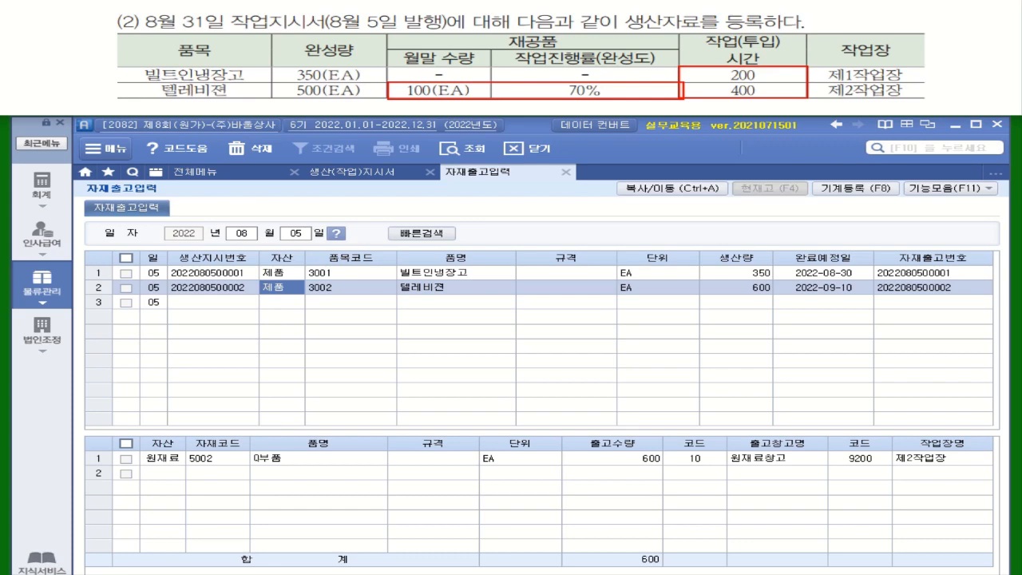
Open the production receipt form (생산입고입력) and set its date to August 31
click(43, 287)
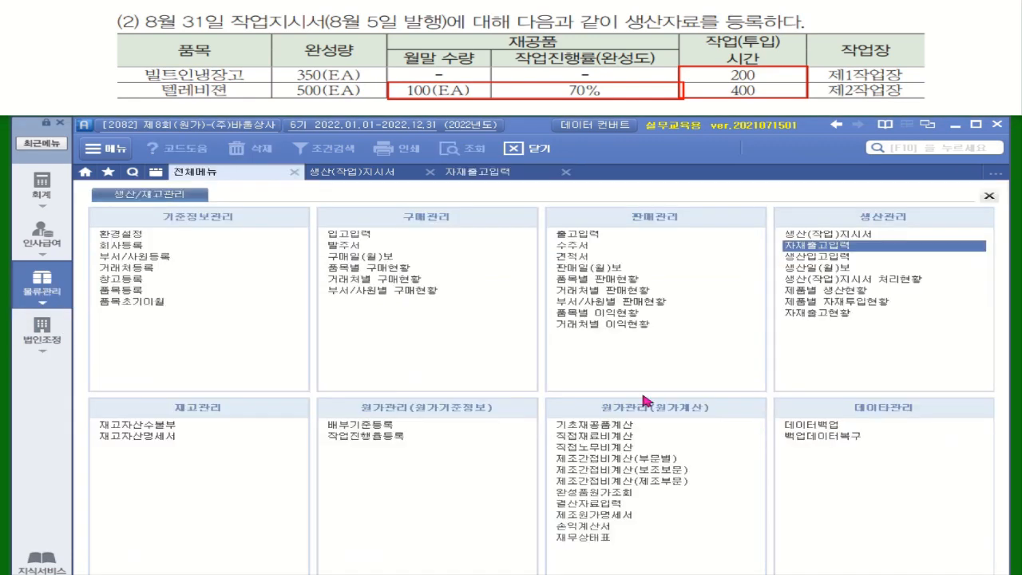
click(819, 256)
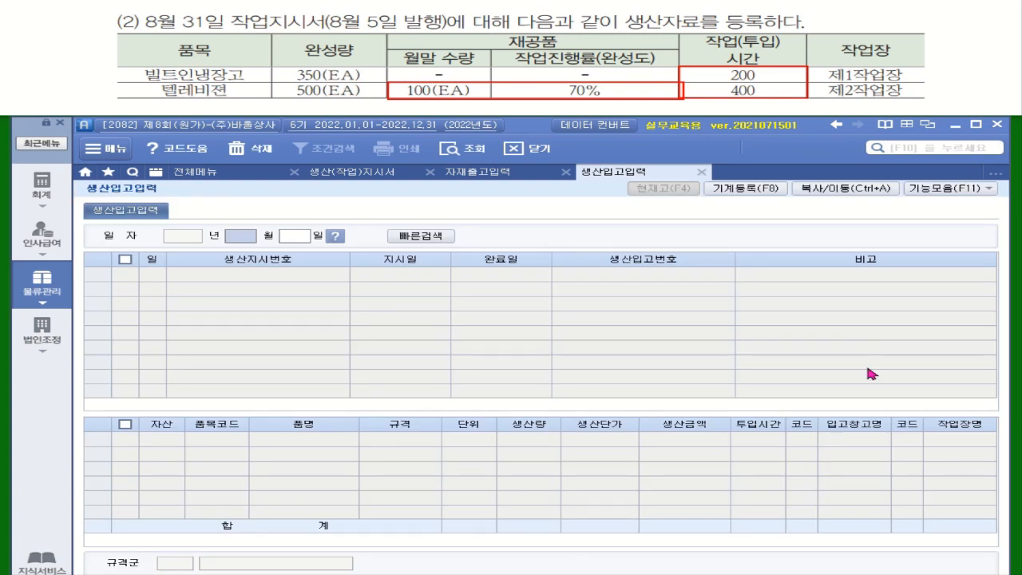
text(8)
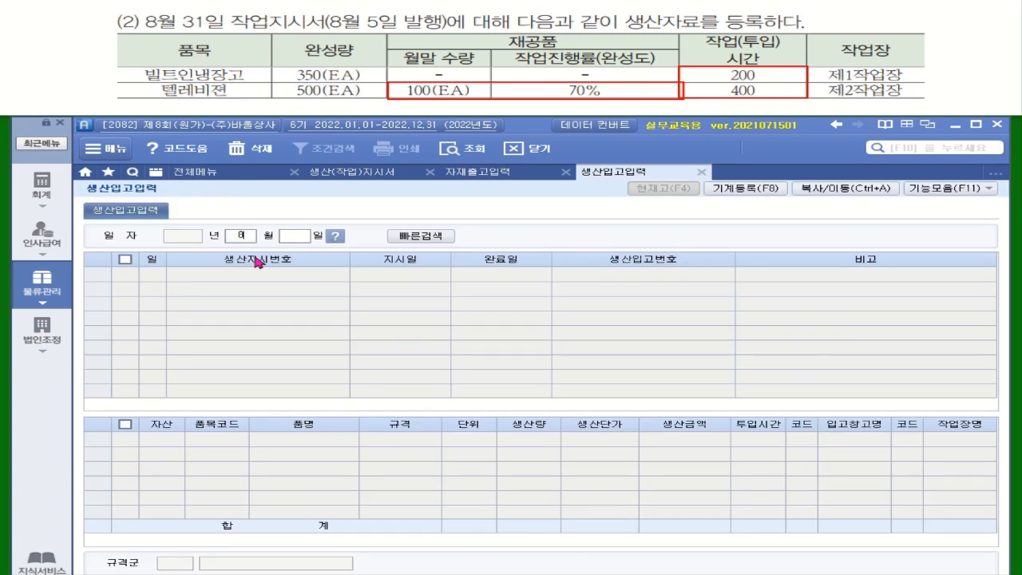
key(Return)
text(31)
key(Return)
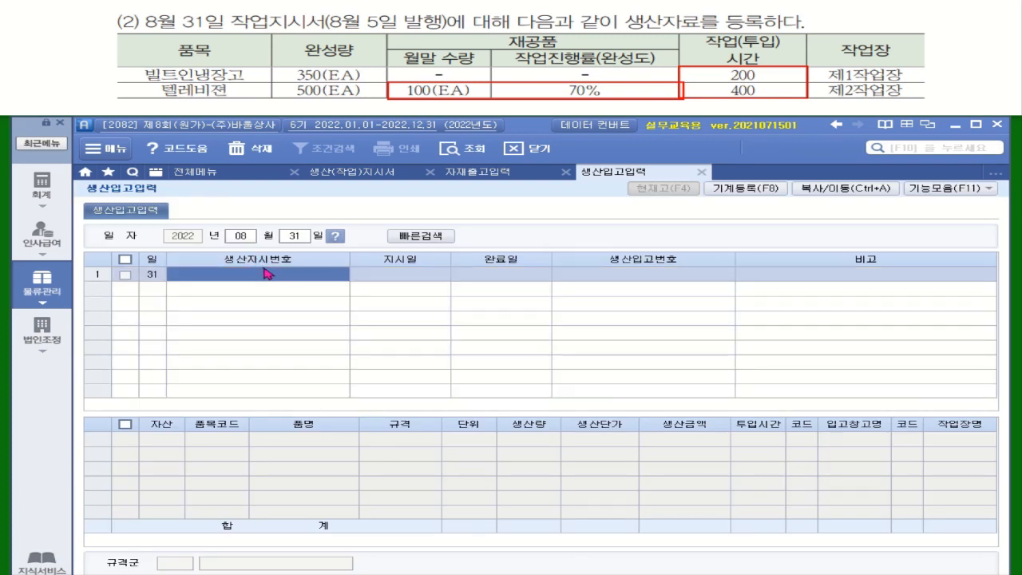
Load the production order due 2022-08-30 and set the input hours of 빌트인냉장고 to 200
key(F2)
click(533, 555)
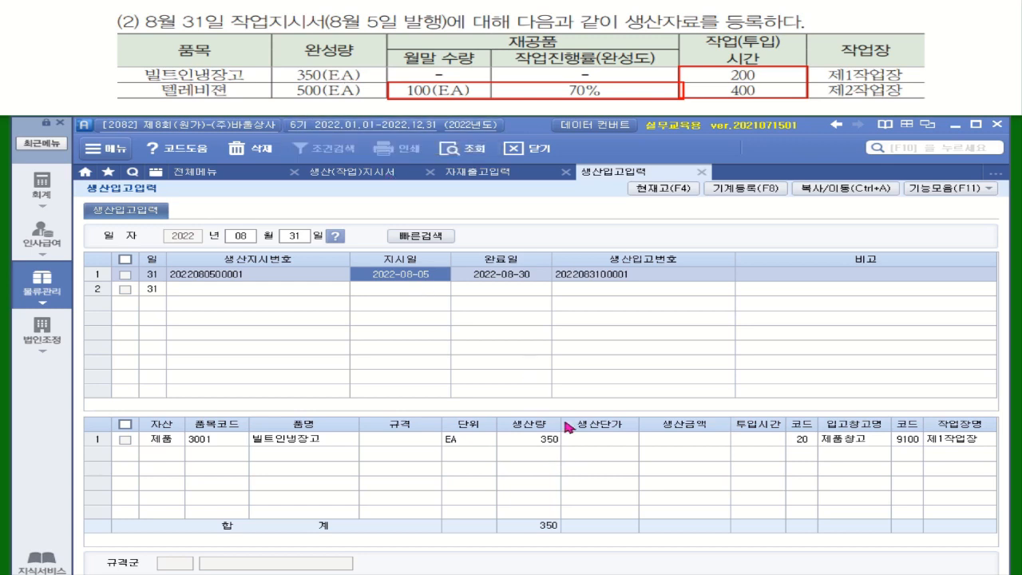
click(754, 440)
text(200)
key(Return)
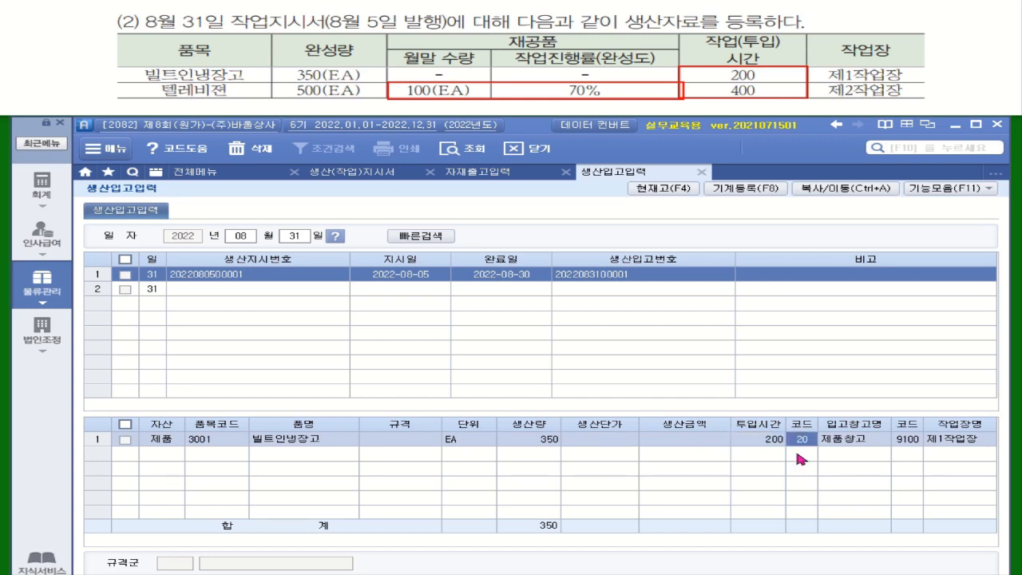
Load the production order due 2022-09-10 into the second line of the production receipt form
click(295, 291)
key(F2)
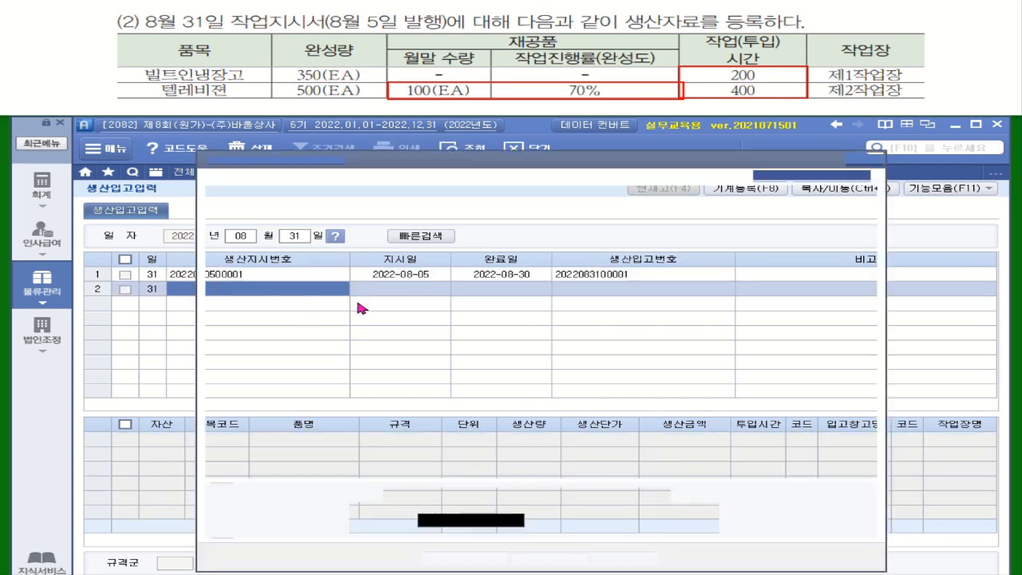
click(562, 555)
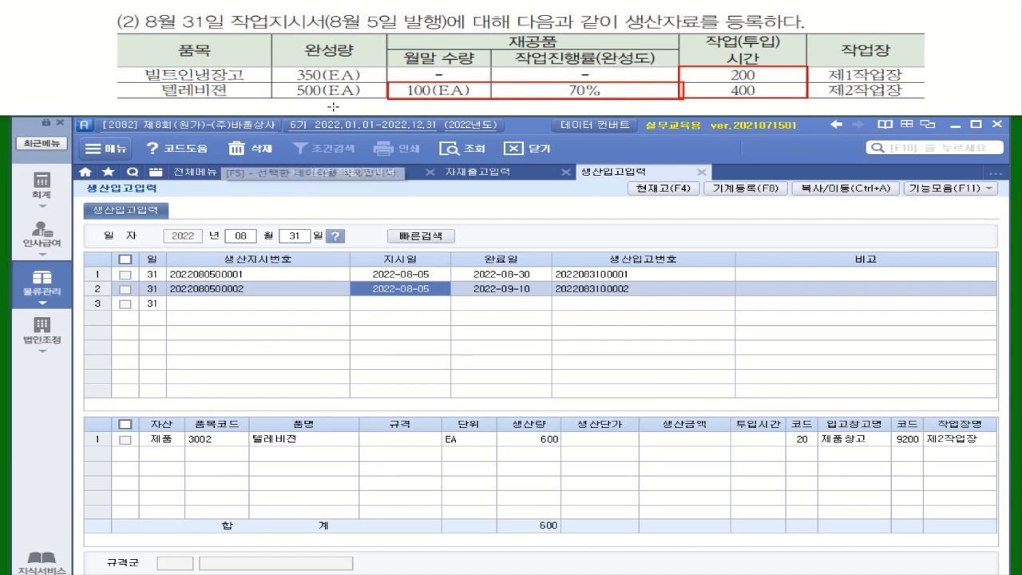
Set the produced quantity of 텔레비젼 to 500 and its input hours to 400
click(553, 440)
text(500)
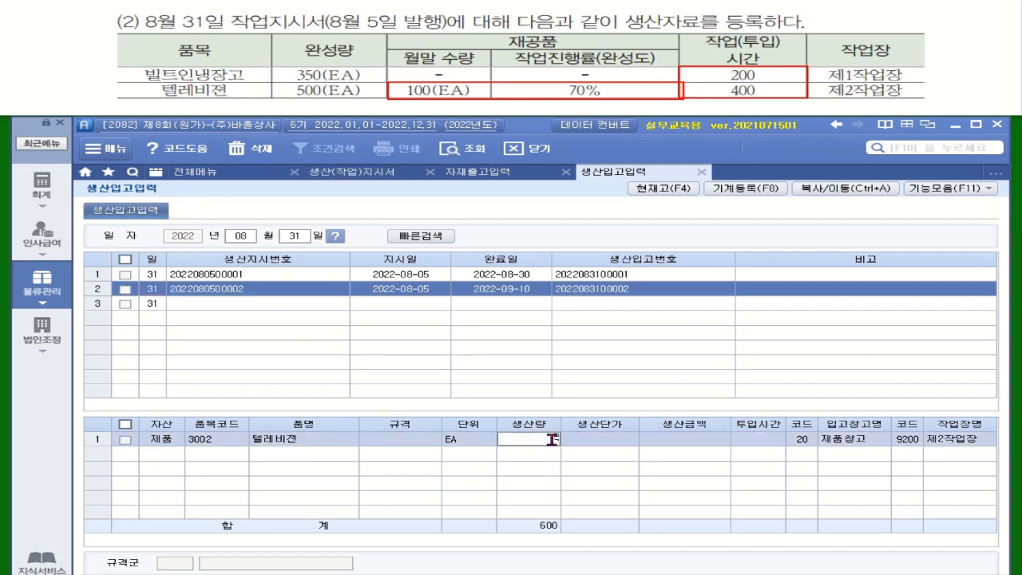
key(Return)
click(755, 443)
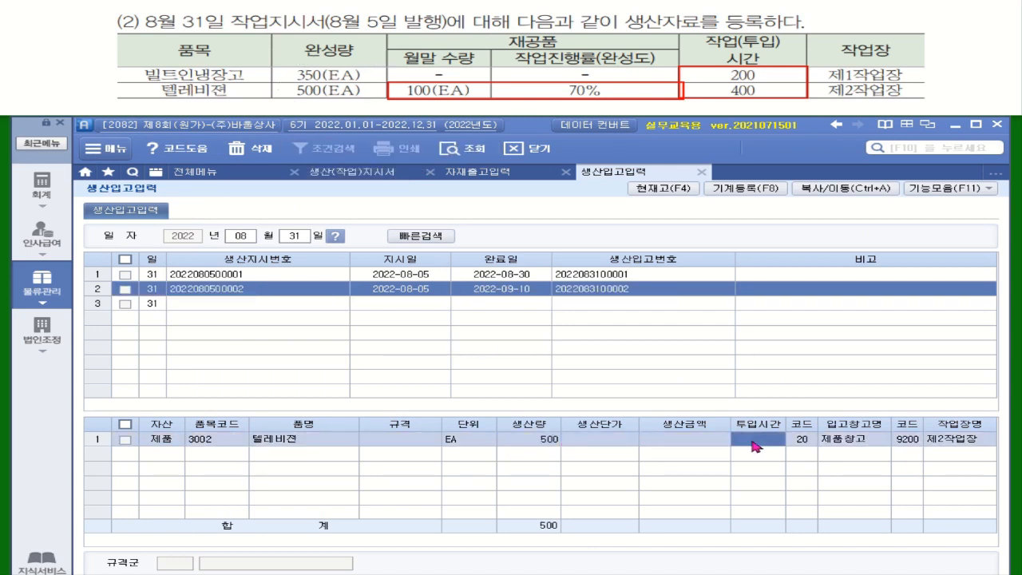
text(400)
key(Return)
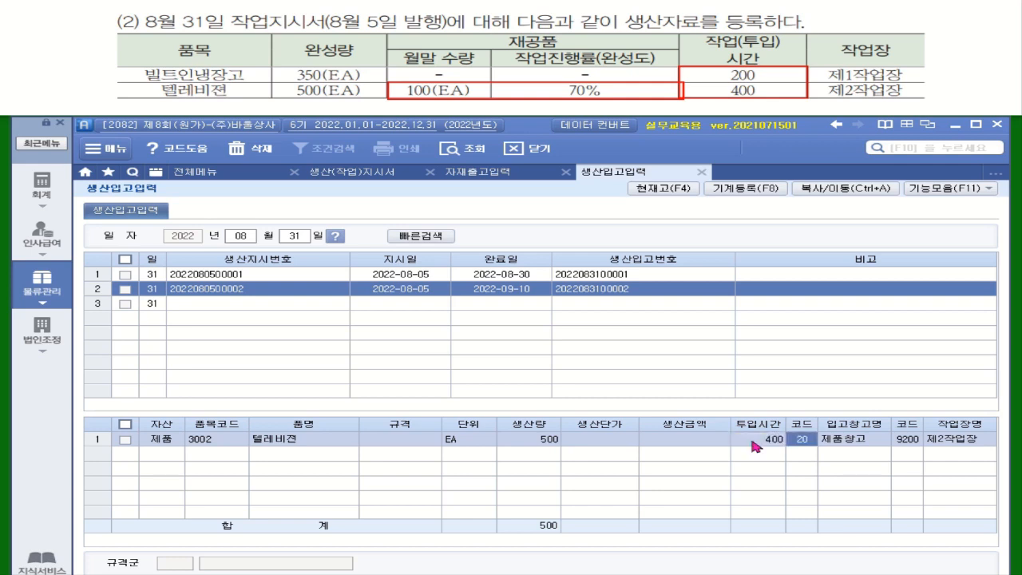
click(542, 445)
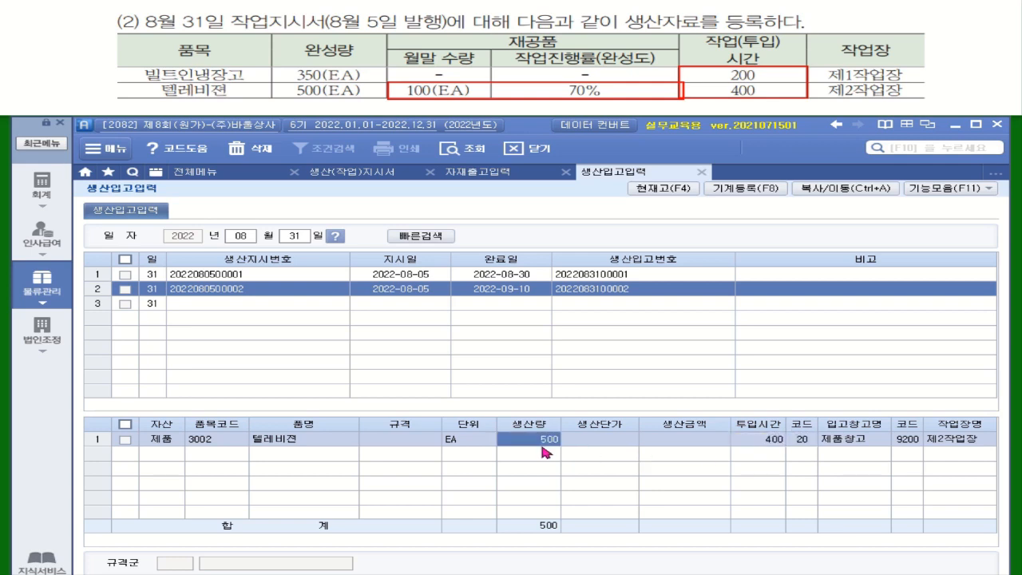
click(765, 445)
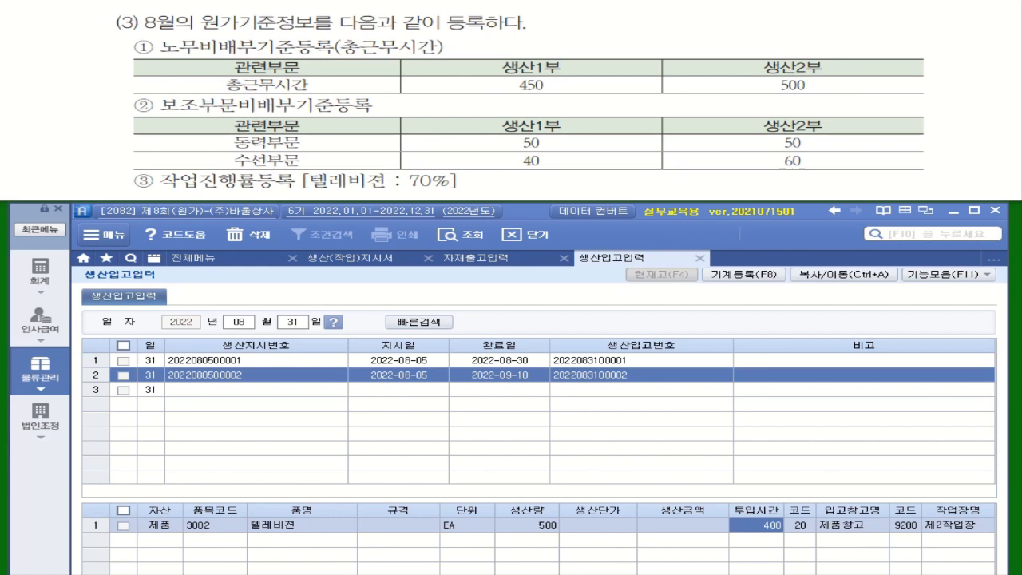
Open the allocation standards form (배부기준등록), set the labor cost allocation to August, and generate that month's labor cost data
click(210, 258)
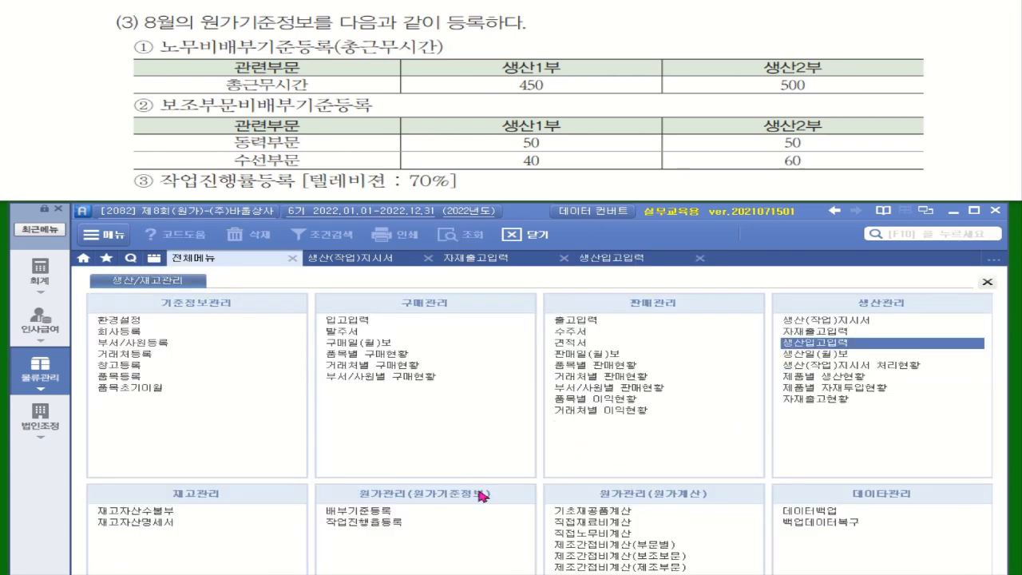
click(372, 511)
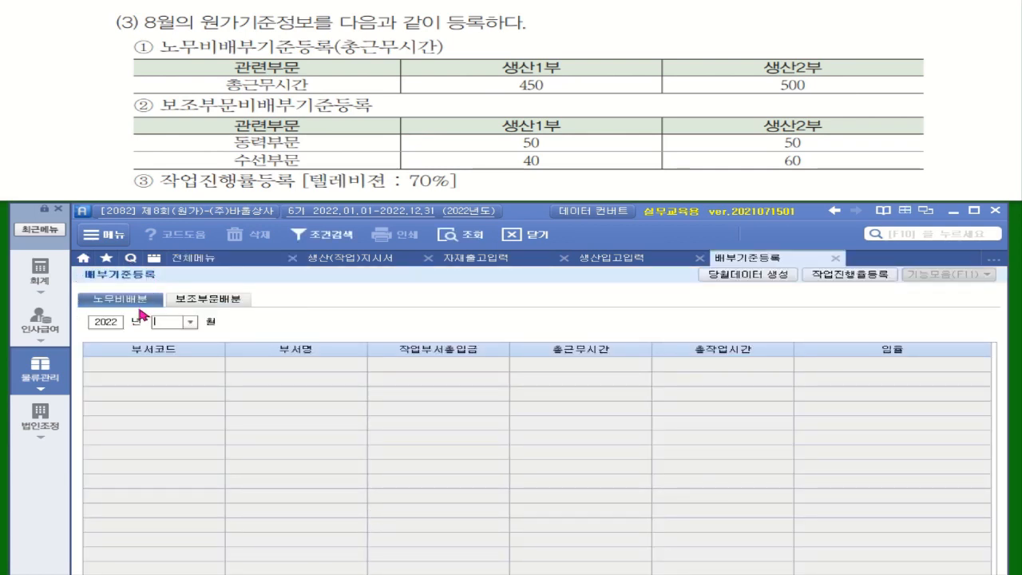
click(189, 322)
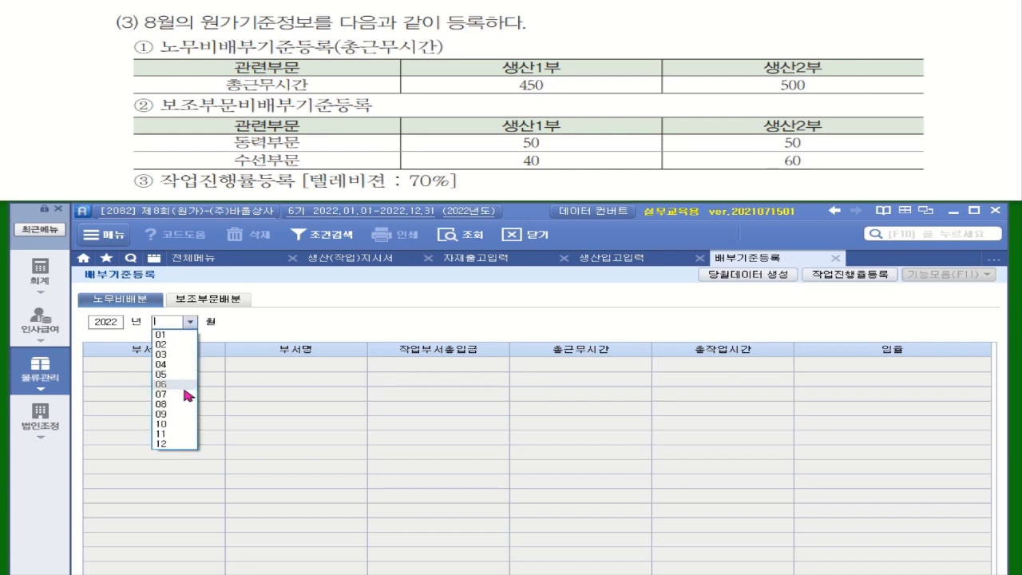
click(173, 405)
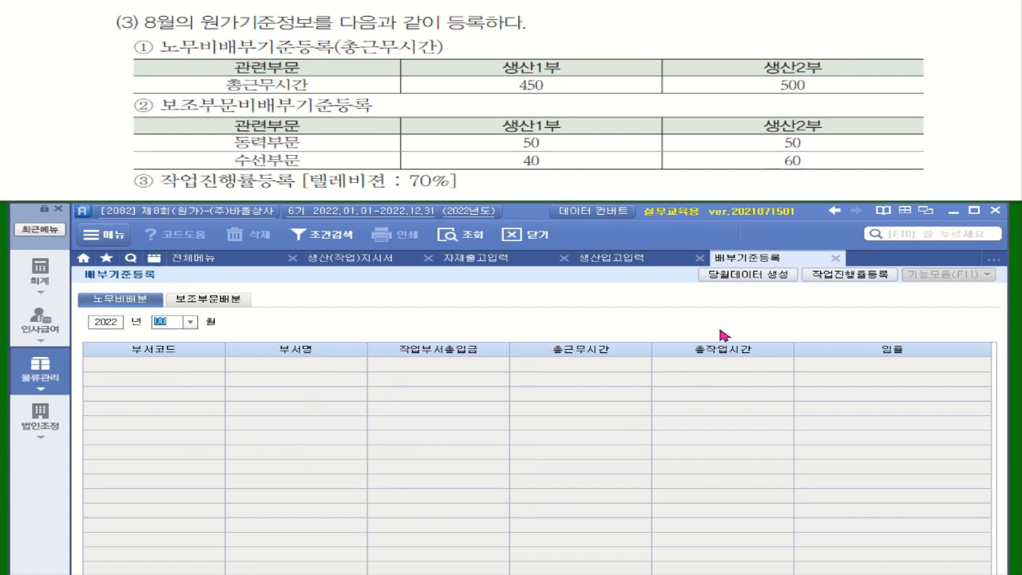
click(743, 274)
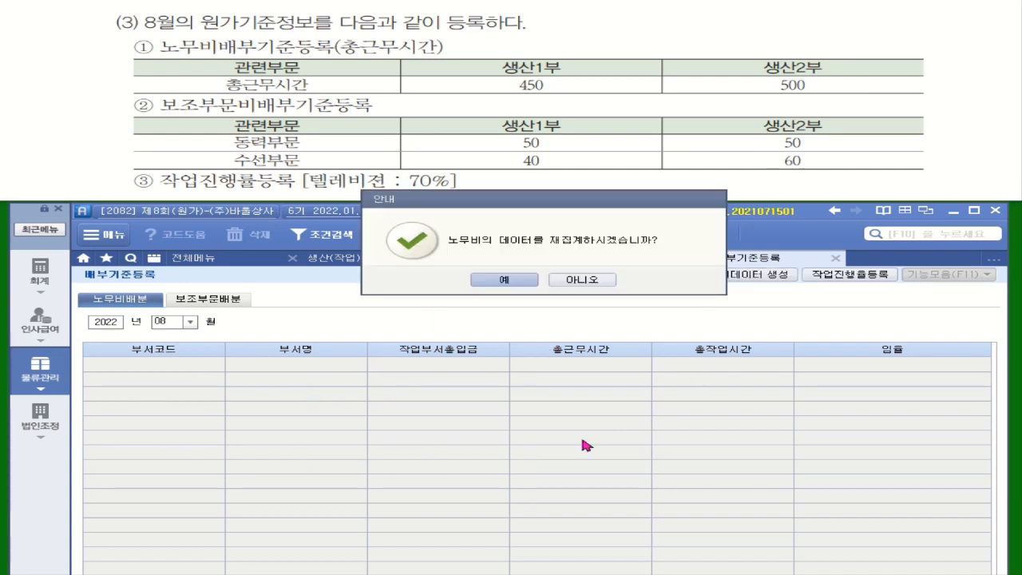
click(503, 281)
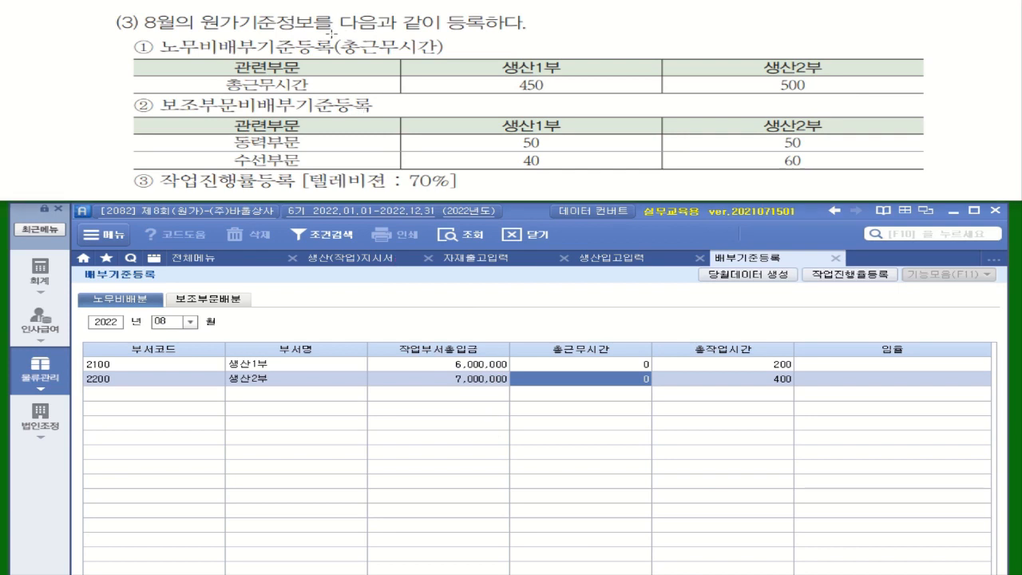
Set the total working hours (총근무시간) to 450 for 생산1부 and 500 for 생산2부
drag(331, 35, 463, 56)
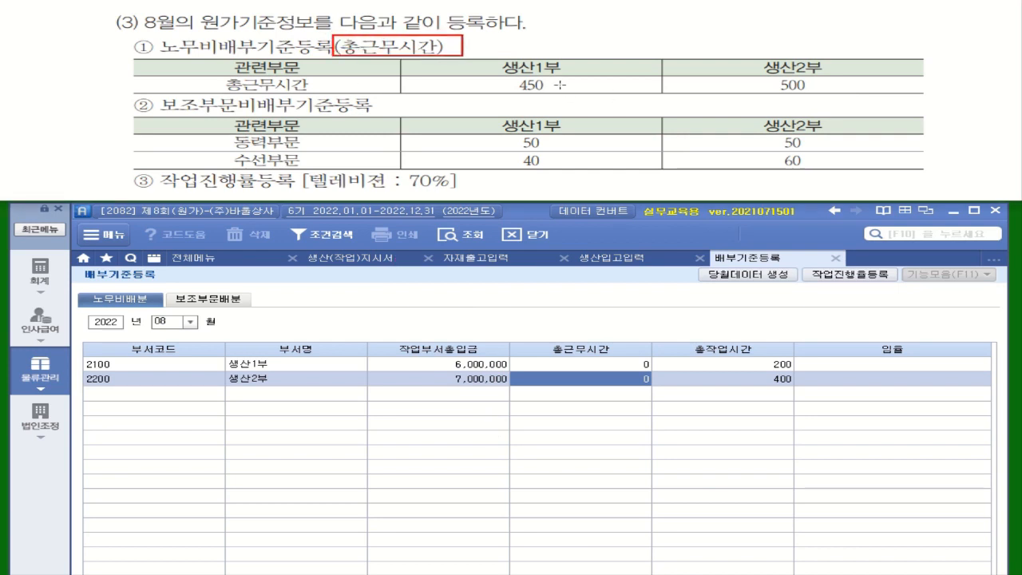
click(604, 364)
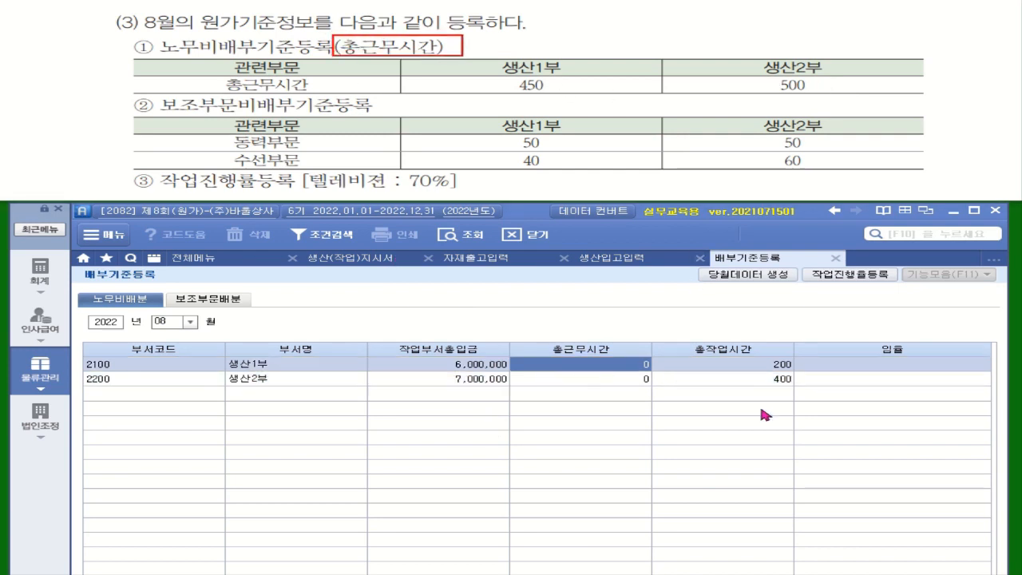
text(450)
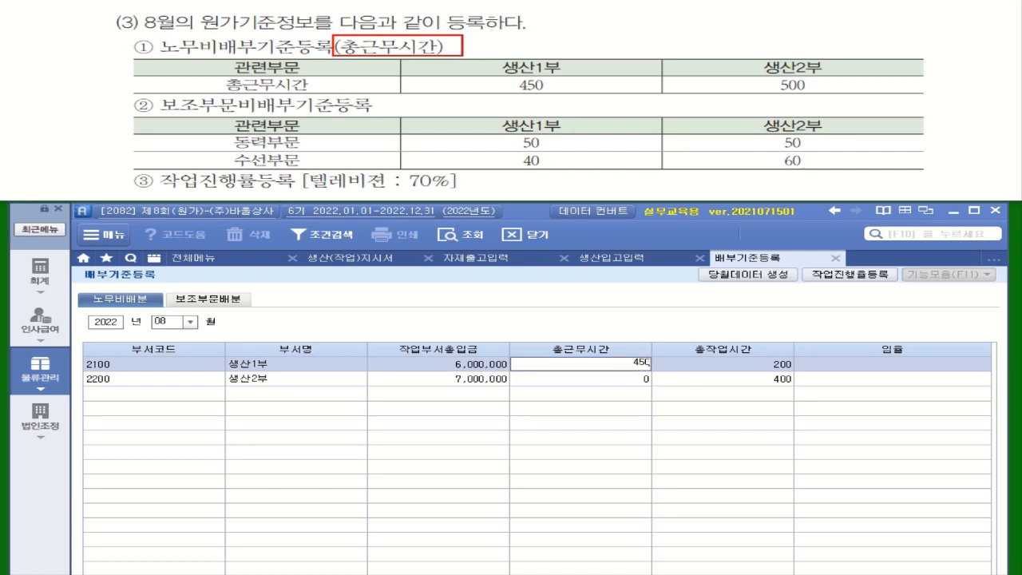
key(Return)
text(500)
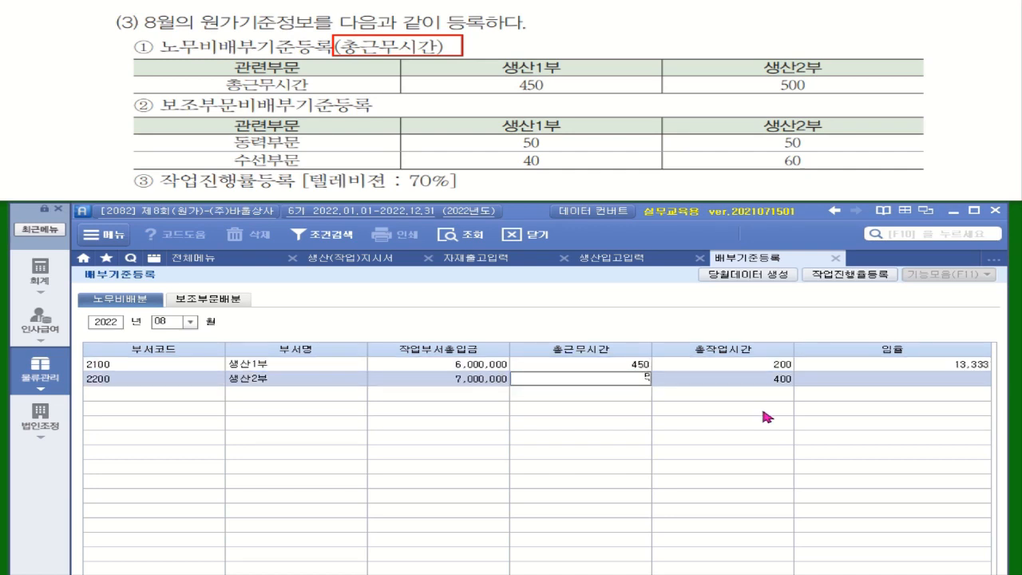
key(Return)
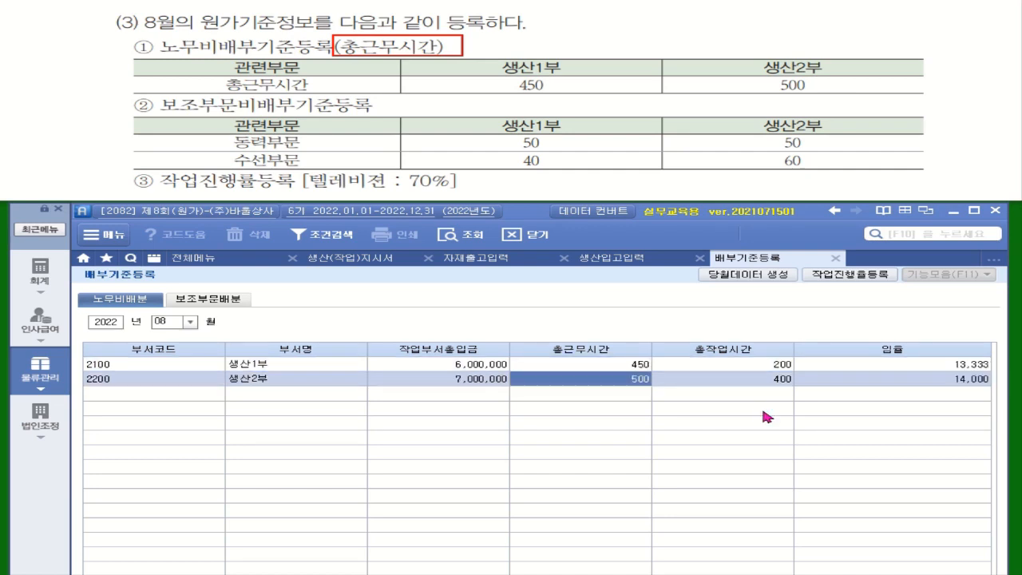
Import the auxiliary departments into the auxiliary department allocation table (보조부문배분)
click(214, 301)
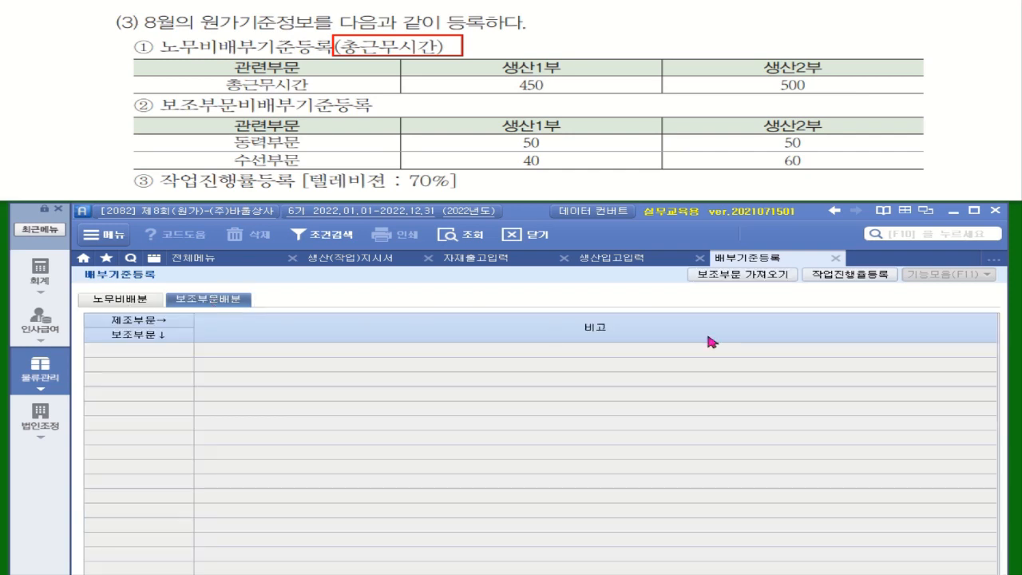
click(763, 274)
click(486, 281)
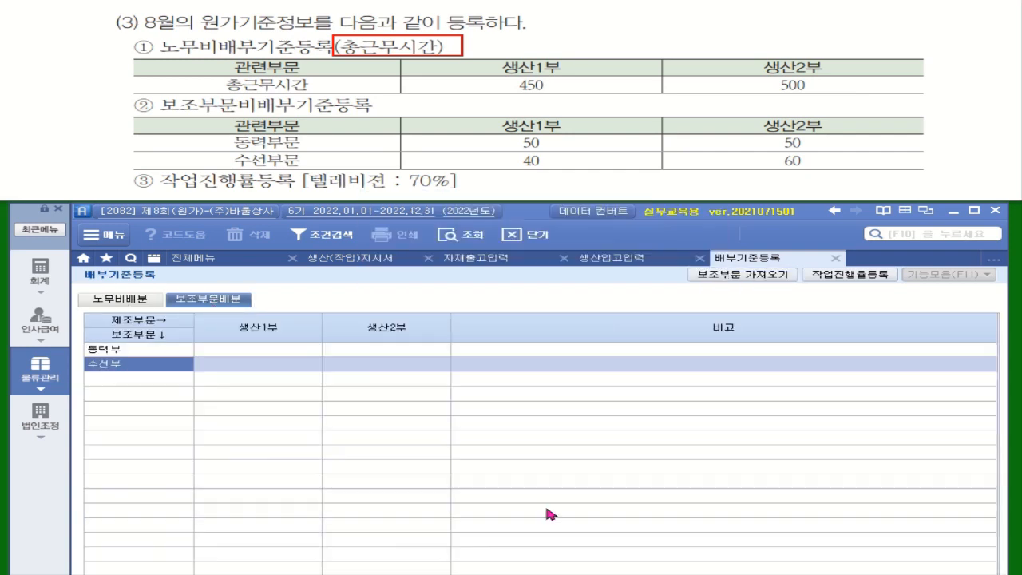
Enter the allocation ratios to 생산1부 and 생산2부: 50 and 50 for 동력부, 40 and 60 for 수선부
click(254, 351)
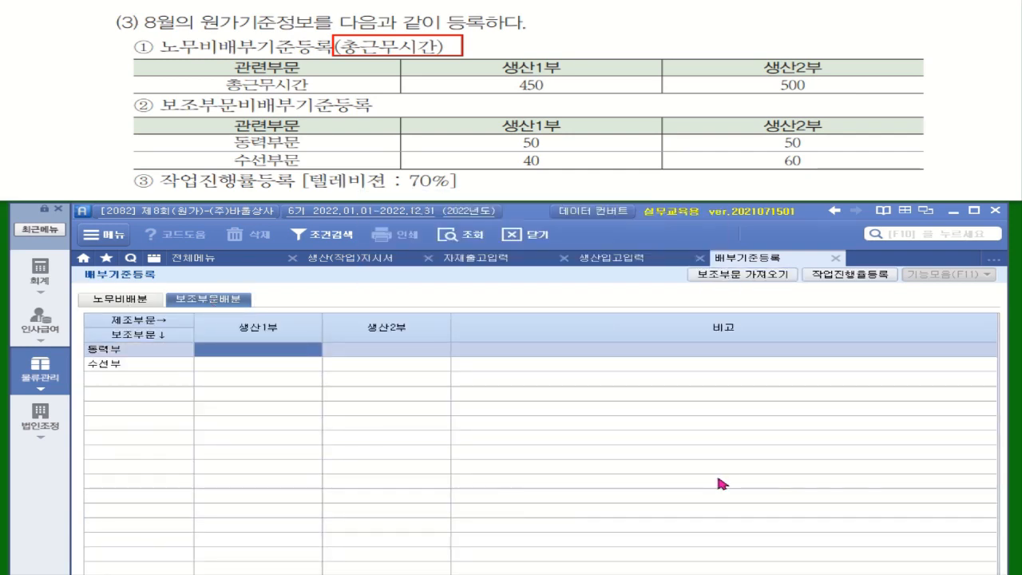
text(50)
key(Return)
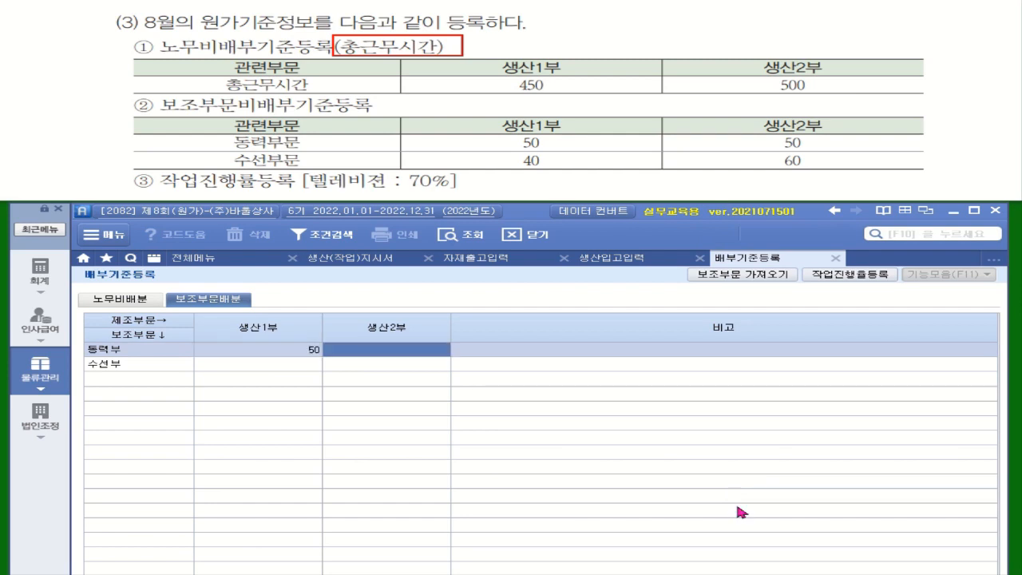
text(50)
key(Return)
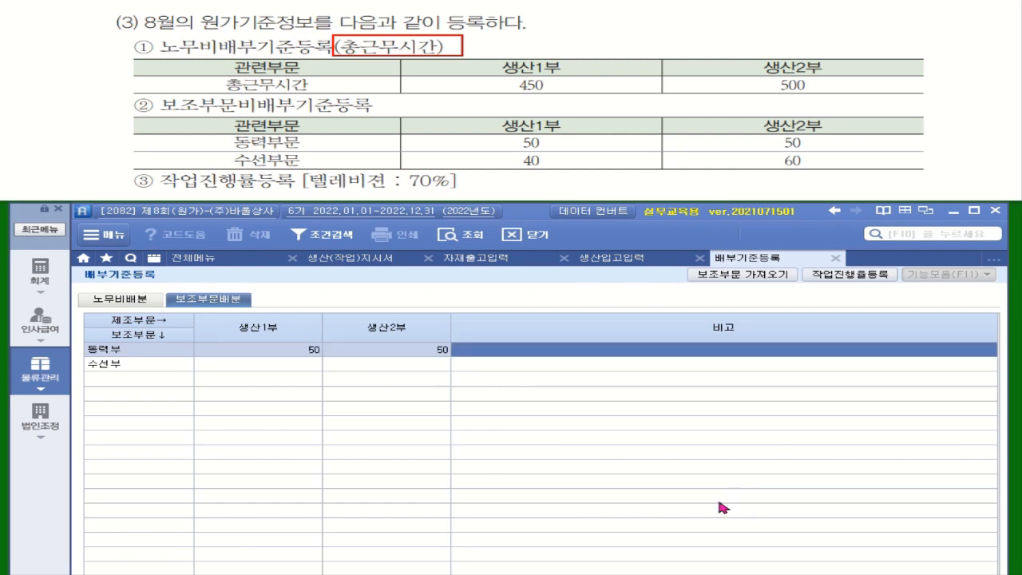
key(Return)
text(40)
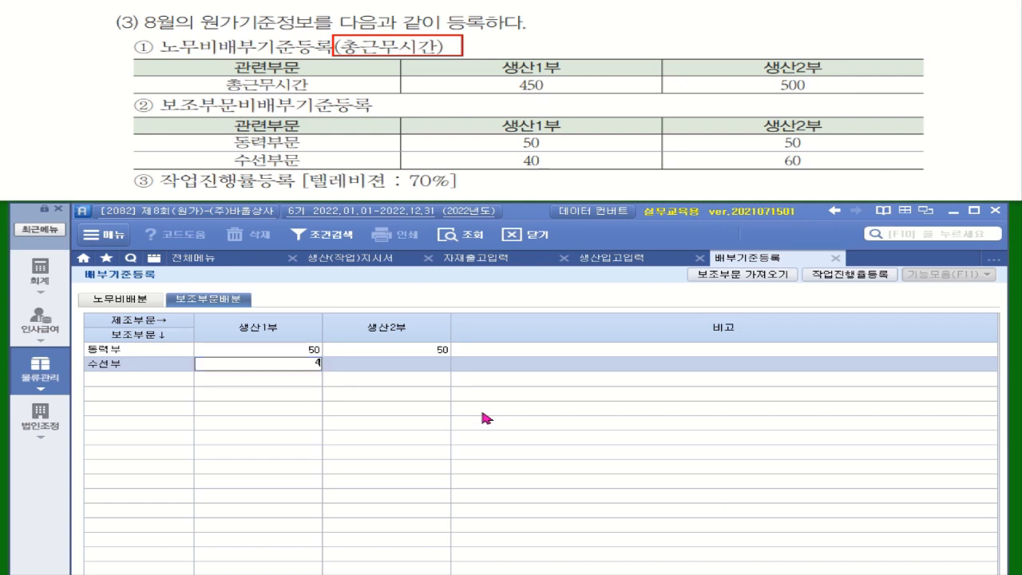
key(Return)
text(60)
key(Return)
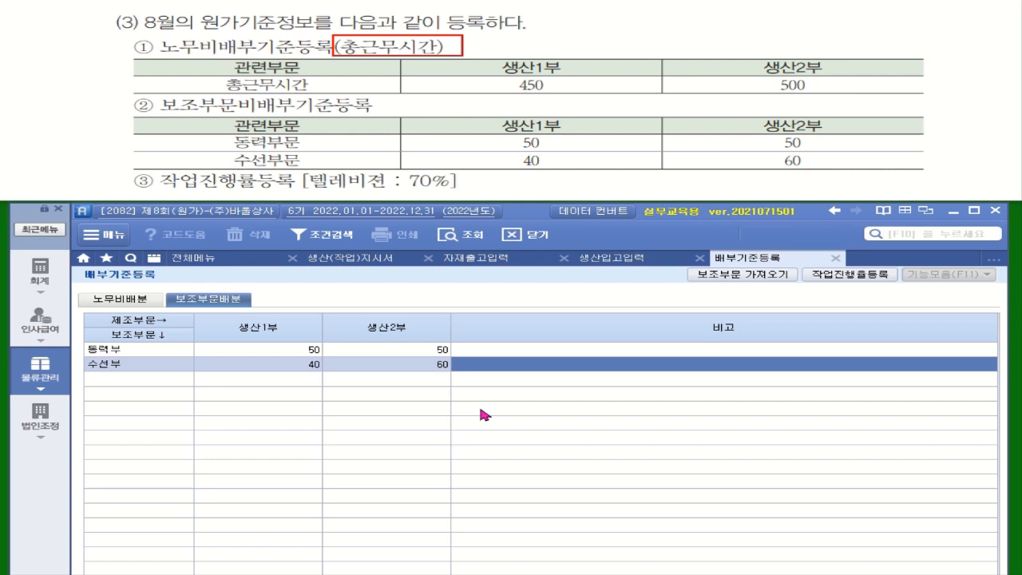
Open the work progress rate form (작업진행률등록) for August and set the progress rate of 텔레비젼 to 70
click(861, 274)
click(164, 297)
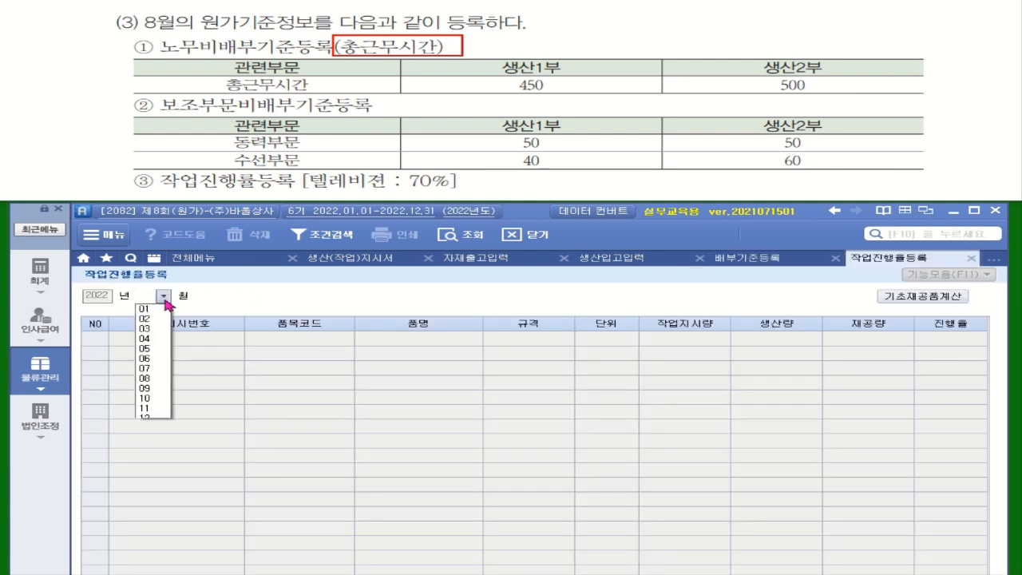
click(152, 378)
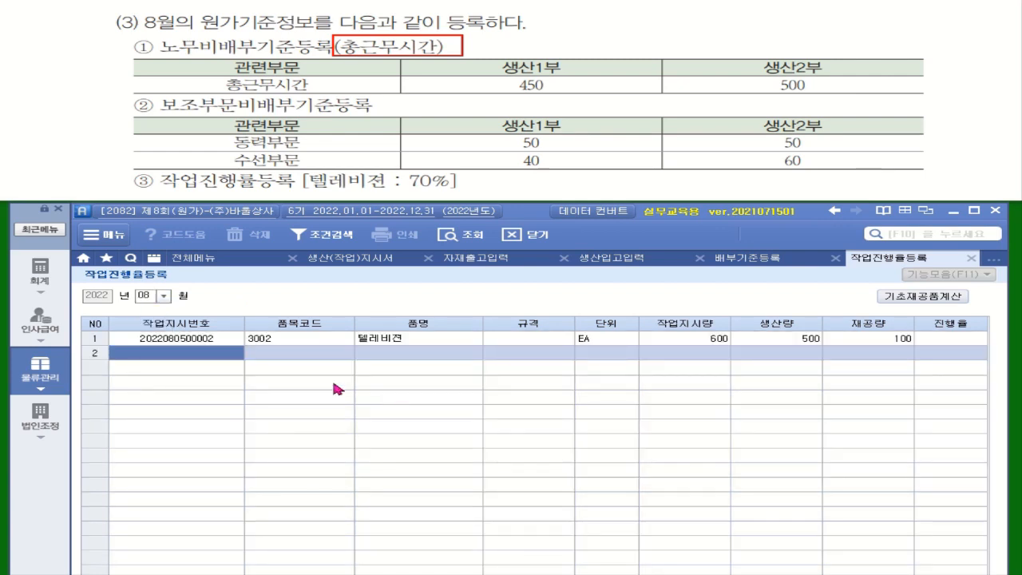
click(957, 340)
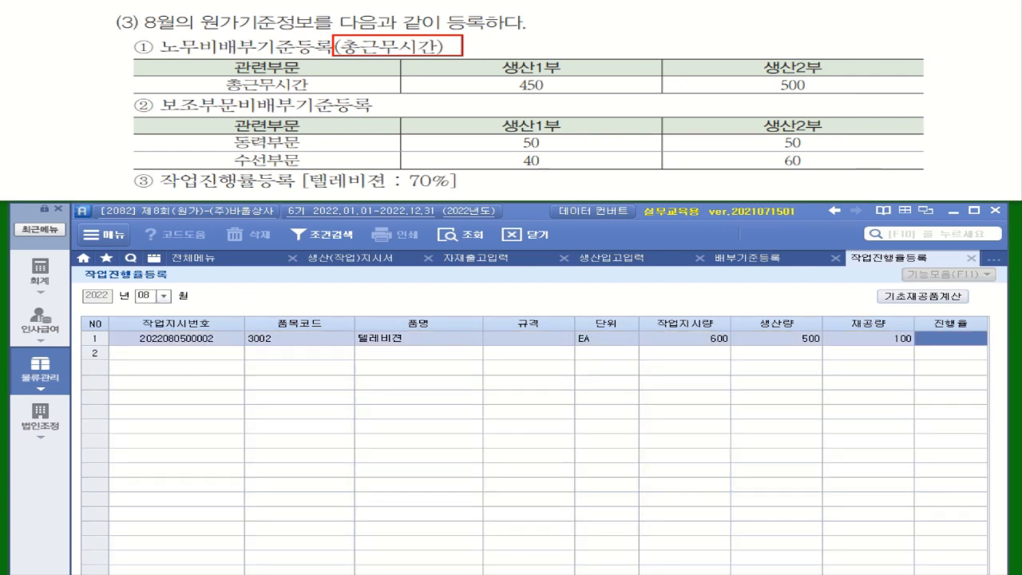
text(70)
key(Return)
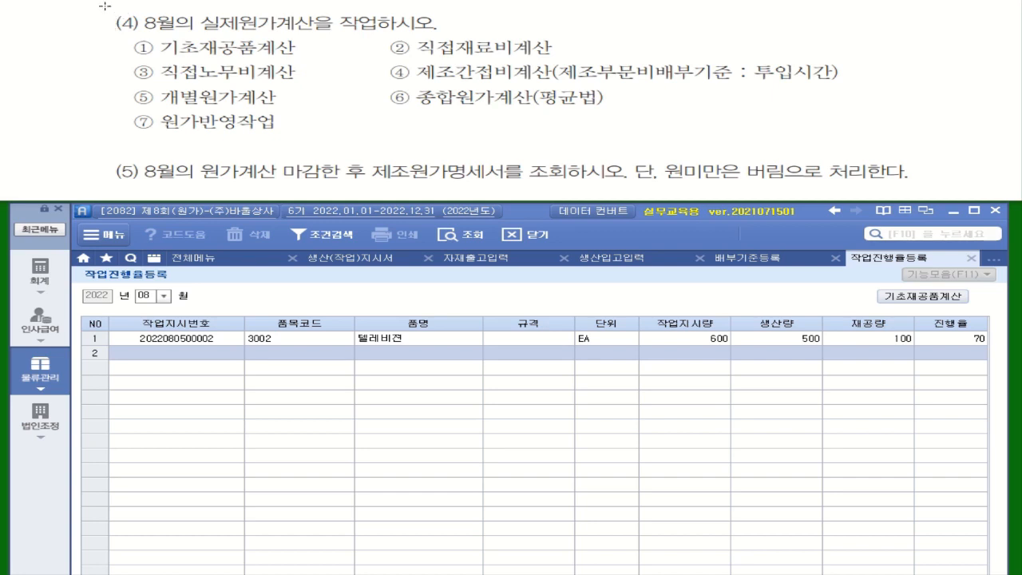
Run the beginning work-in-process calculation (기초재공품계산) for August
drag(104, 6, 457, 32)
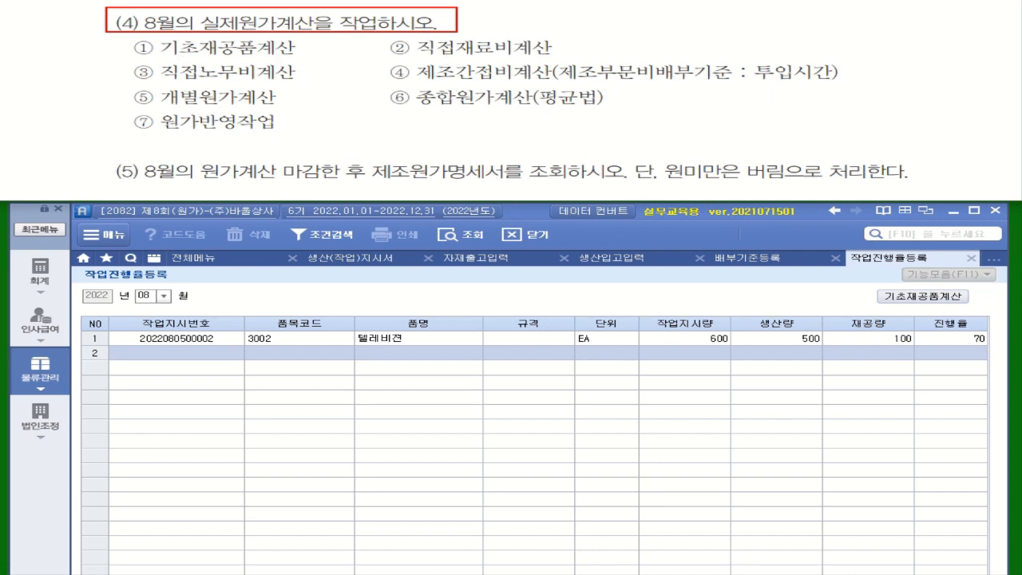
click(929, 302)
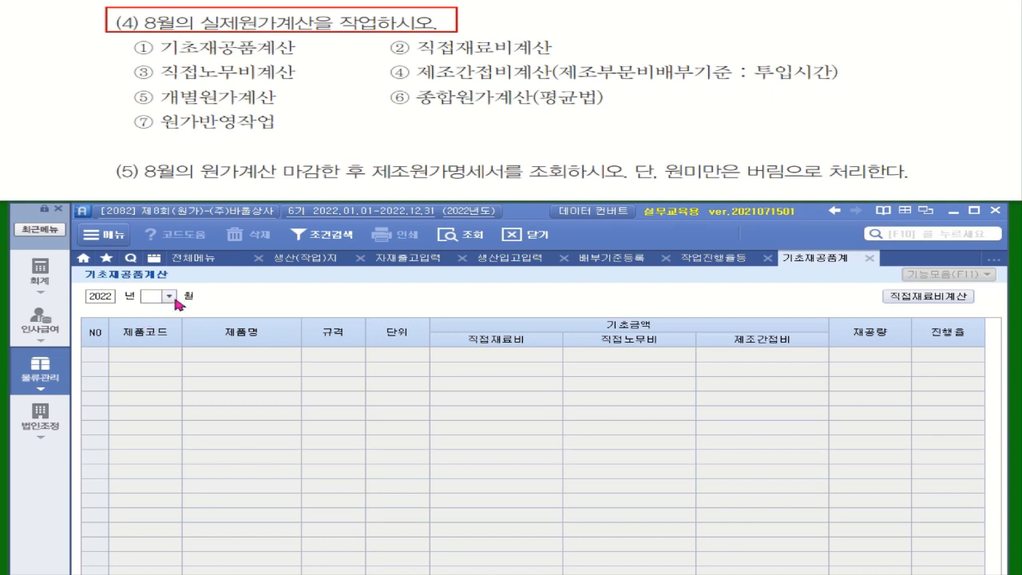
click(170, 295)
click(170, 381)
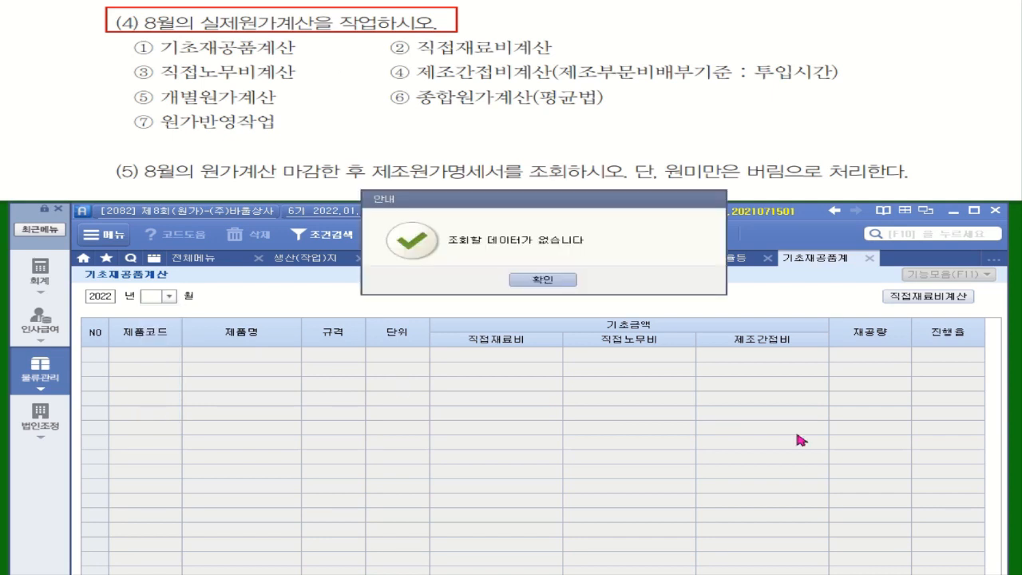
click(566, 281)
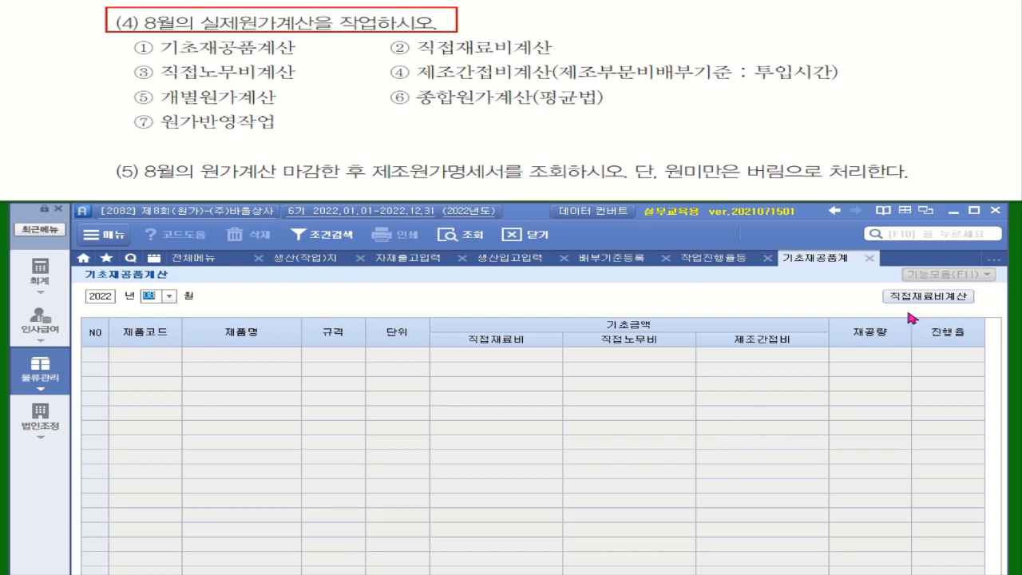
Open the direct material cost calculation (직접재료비계산) for August and check the materials used by both work orders
click(928, 296)
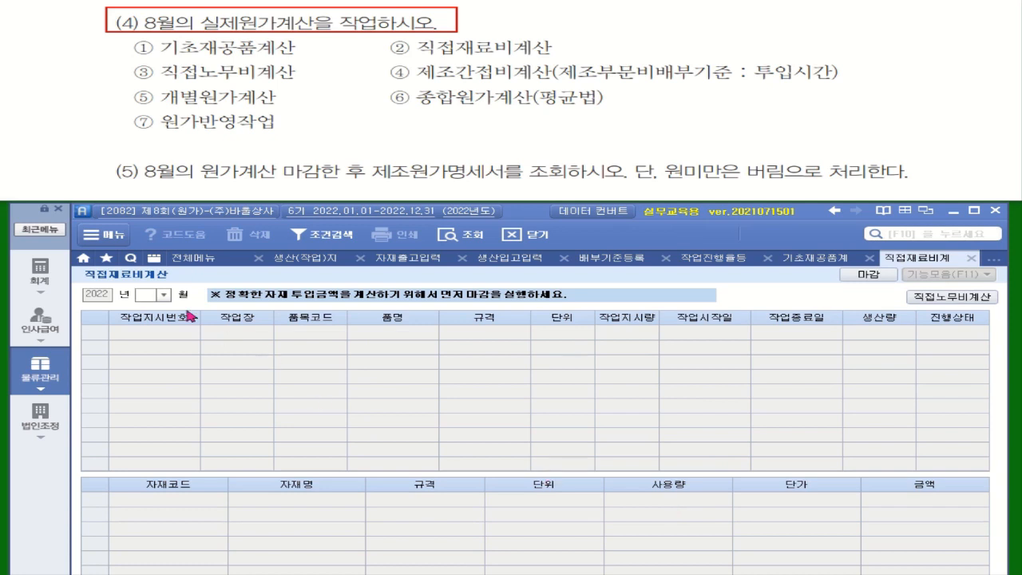
click(164, 295)
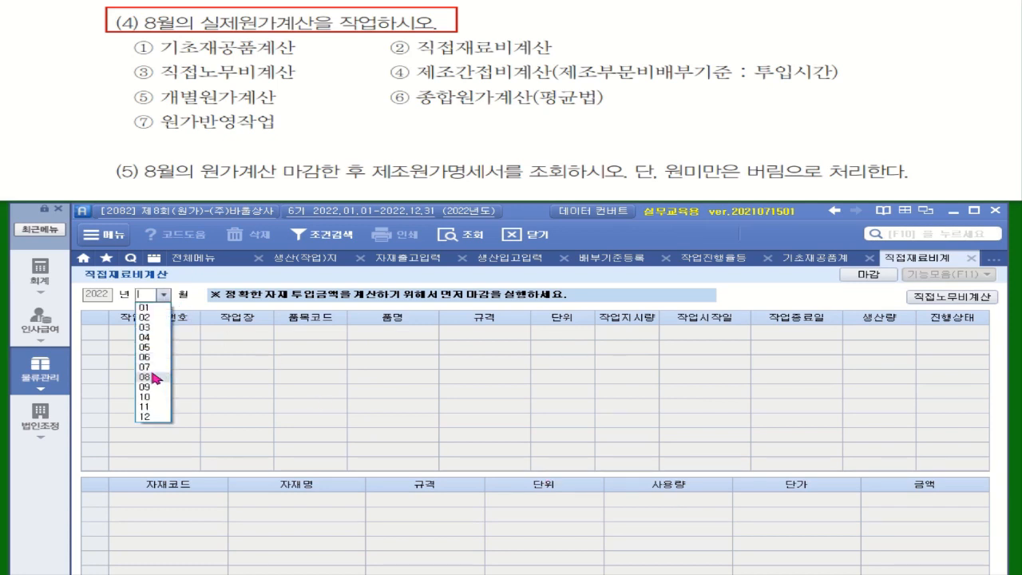
click(155, 377)
click(625, 332)
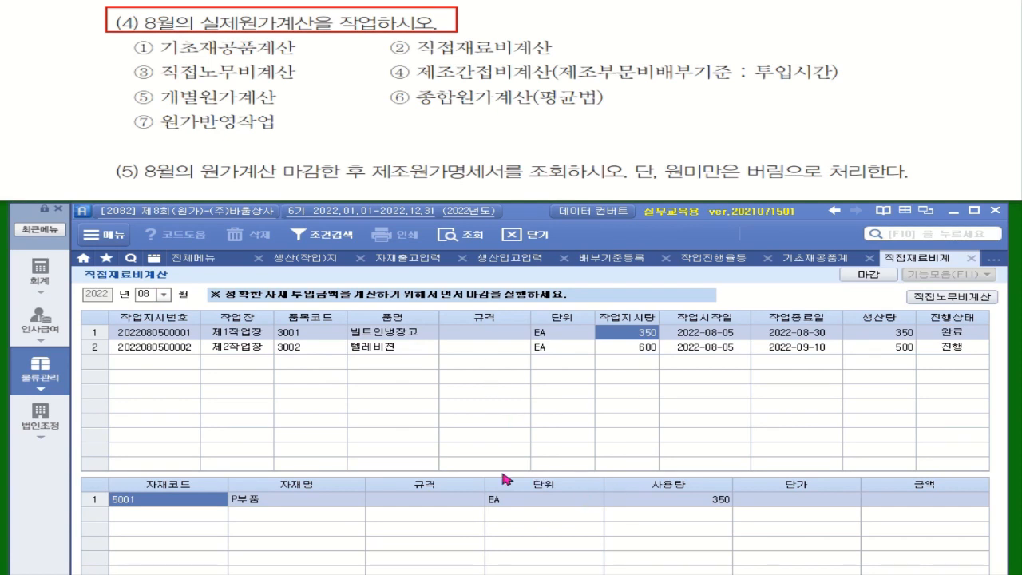
click(608, 503)
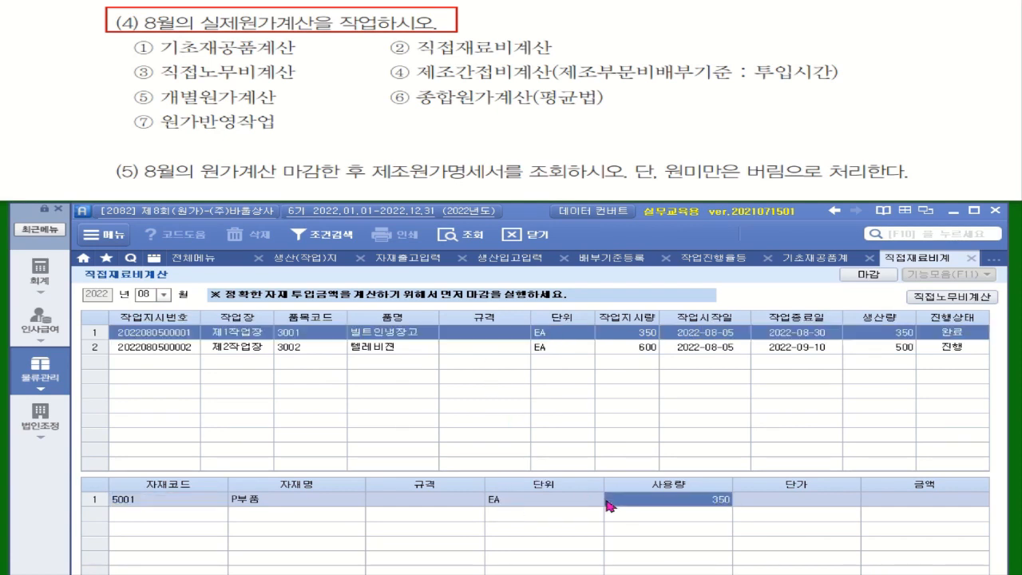
click(502, 352)
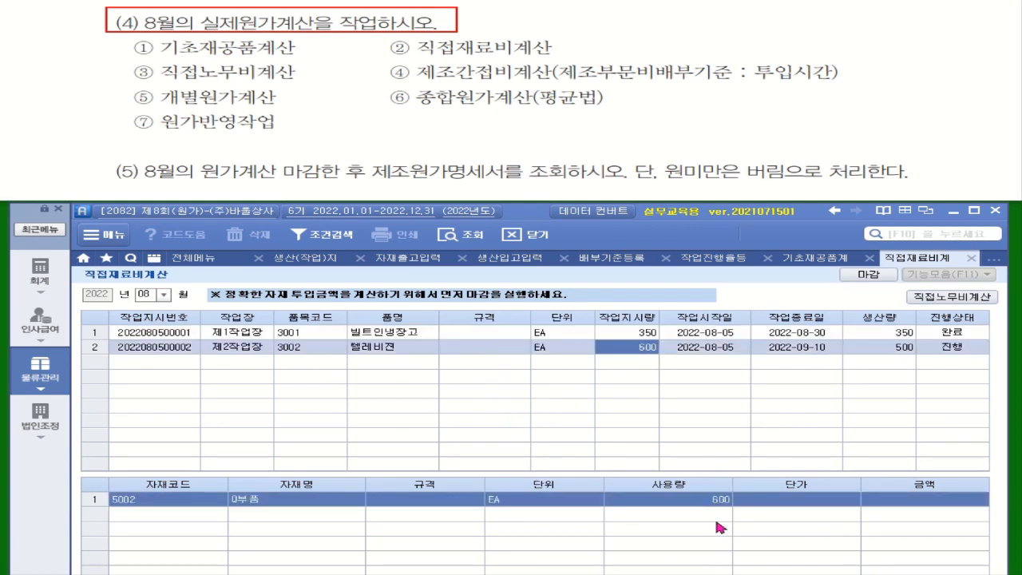
Open the inventory closing (마감) from the direct material calculation and close P부품 with the 수량+단가 option
click(867, 276)
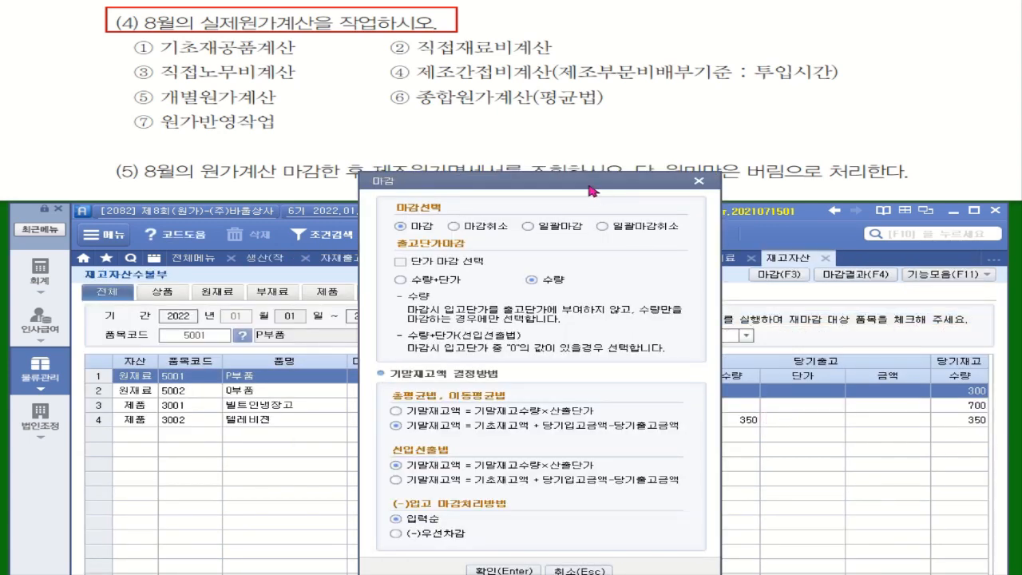
drag(588, 186, 691, 172)
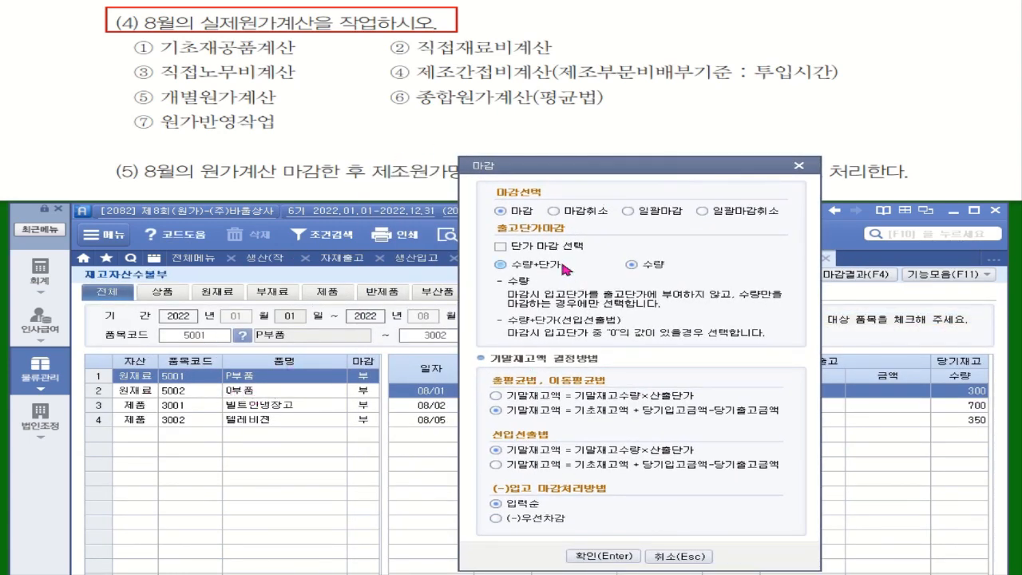
click(611, 556)
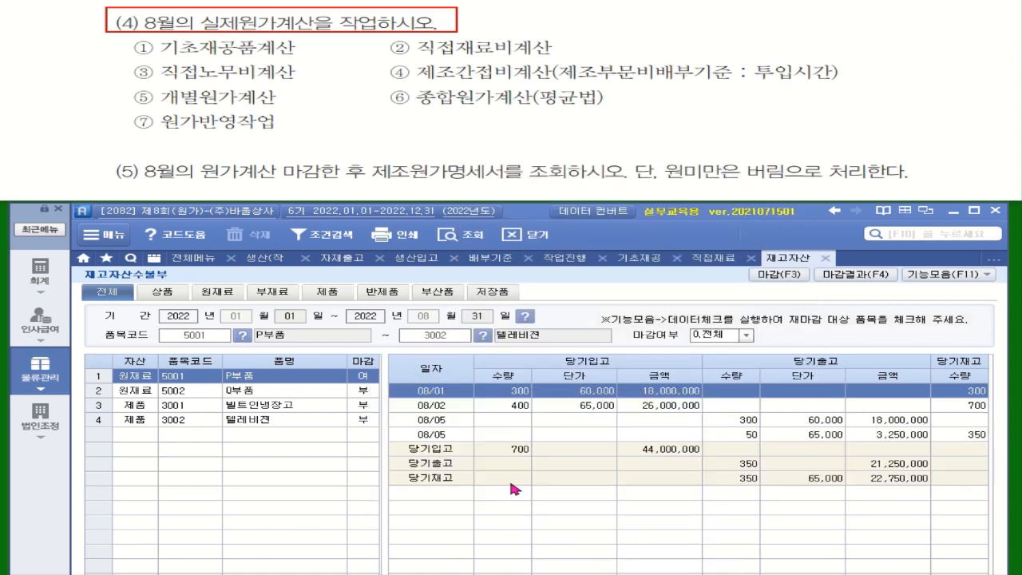
Close the inventory of Q부품 (5002) in the inventory ledger (재고자산수불부)
click(273, 392)
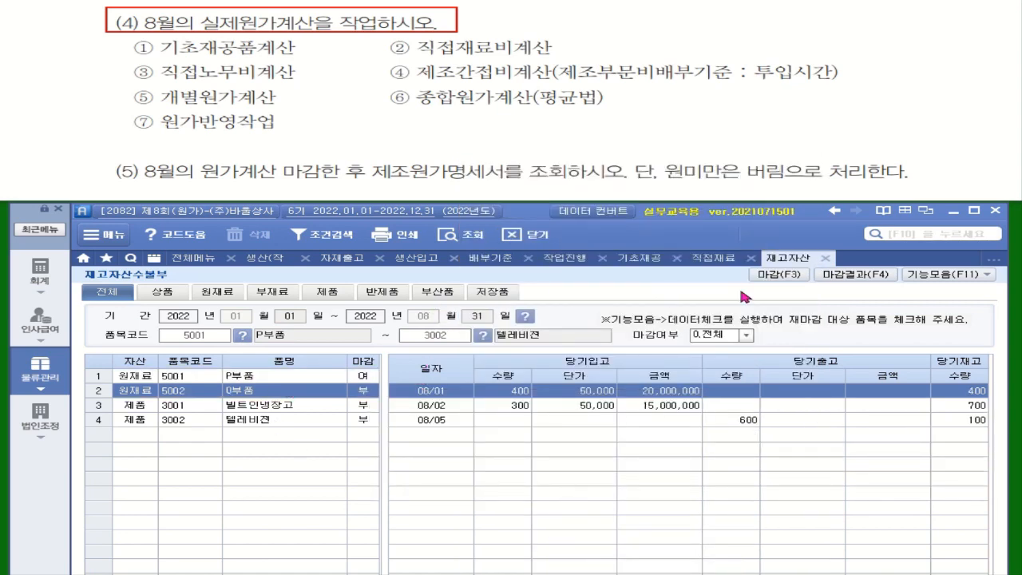
click(779, 274)
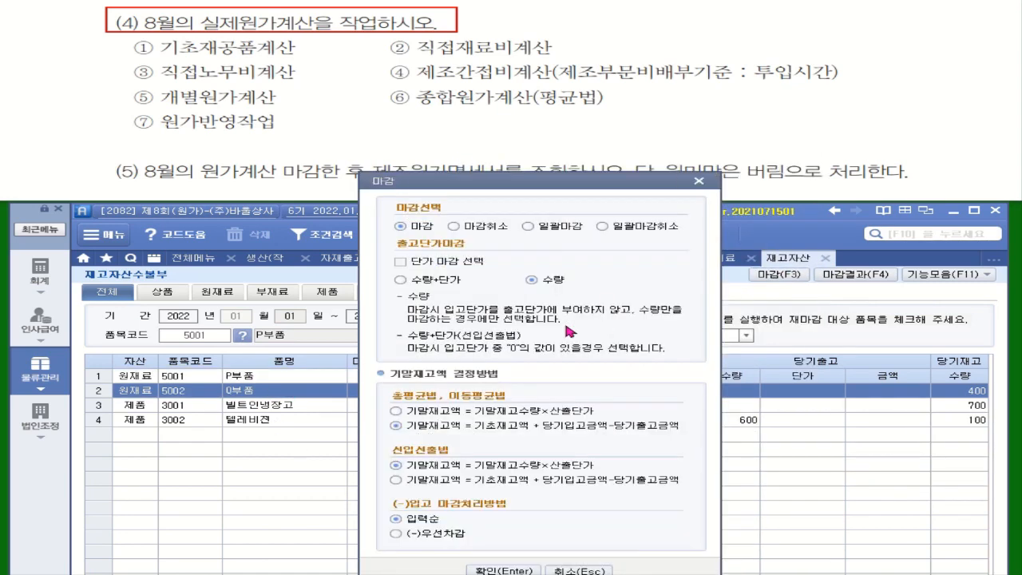
click(500, 570)
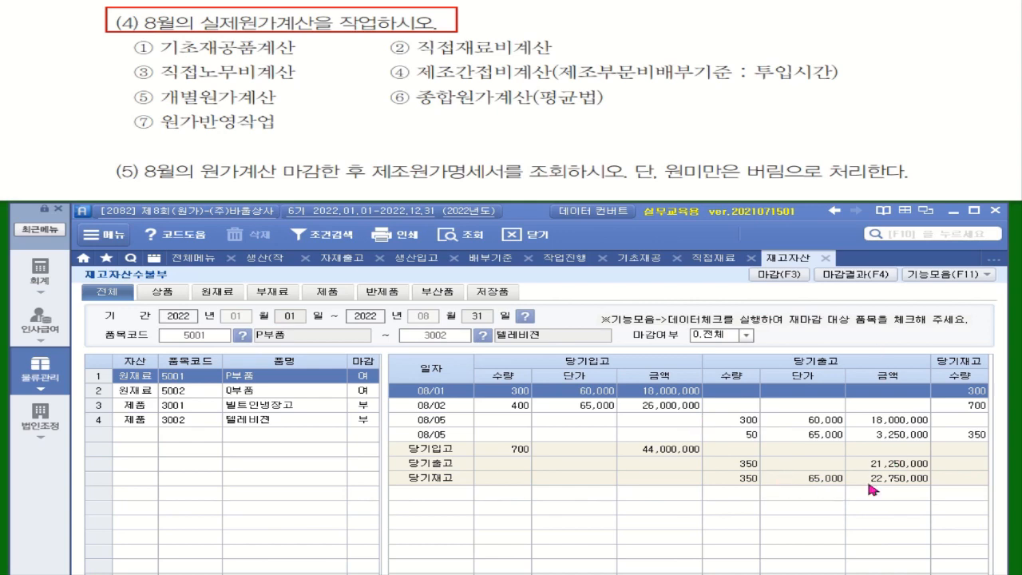
Return to the August direct material cost calculation (직접재료비계산), reload it and check the material amounts of both work orders
click(717, 258)
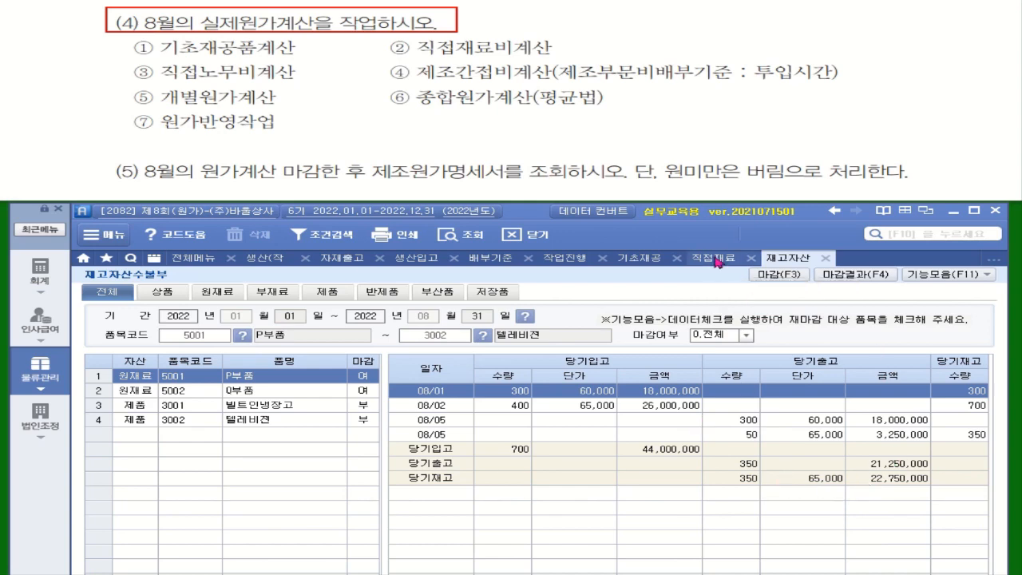
click(475, 241)
click(710, 333)
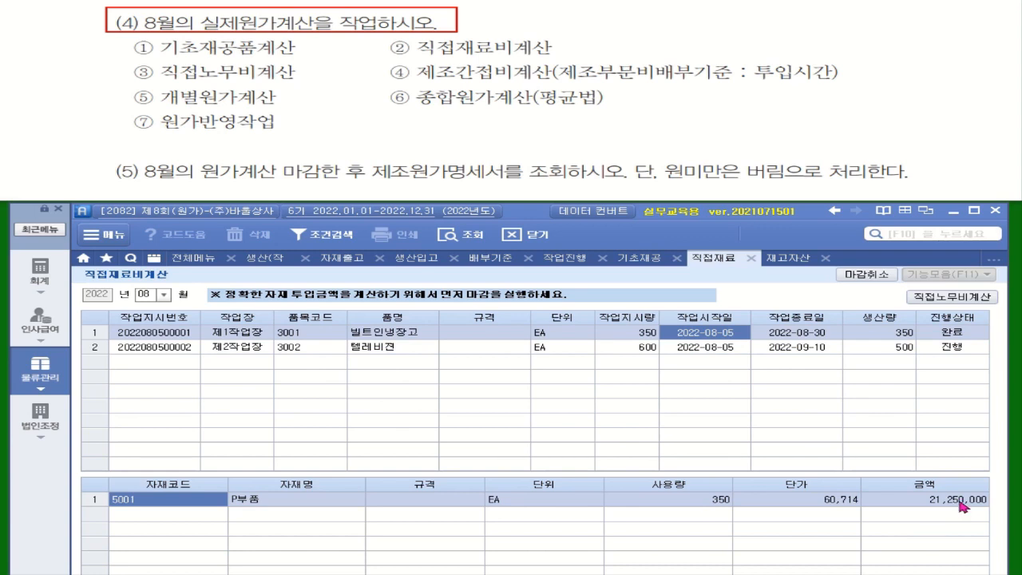
click(839, 349)
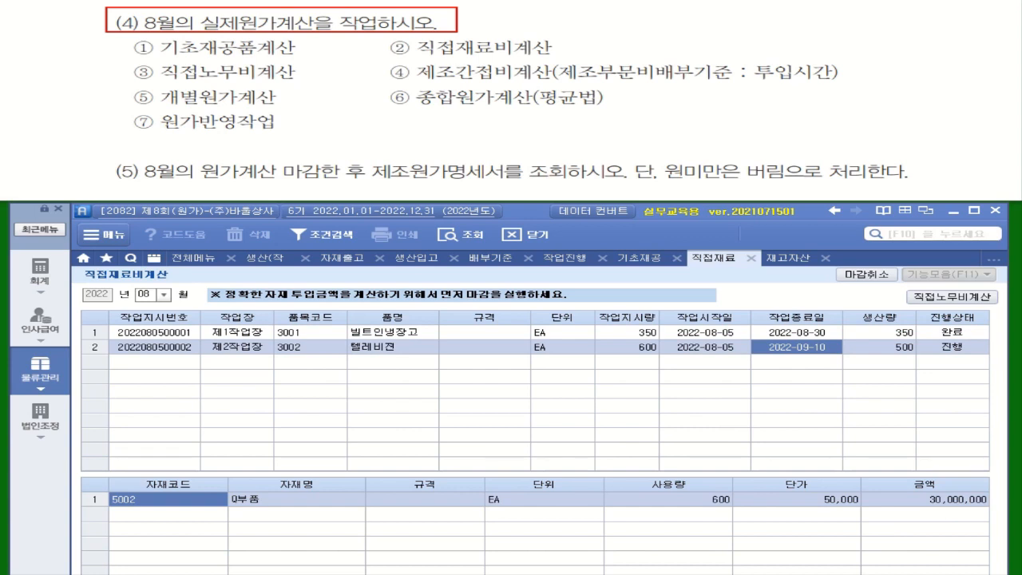
Run the direct labor cost calculation (직접노무비계산) for August
click(952, 297)
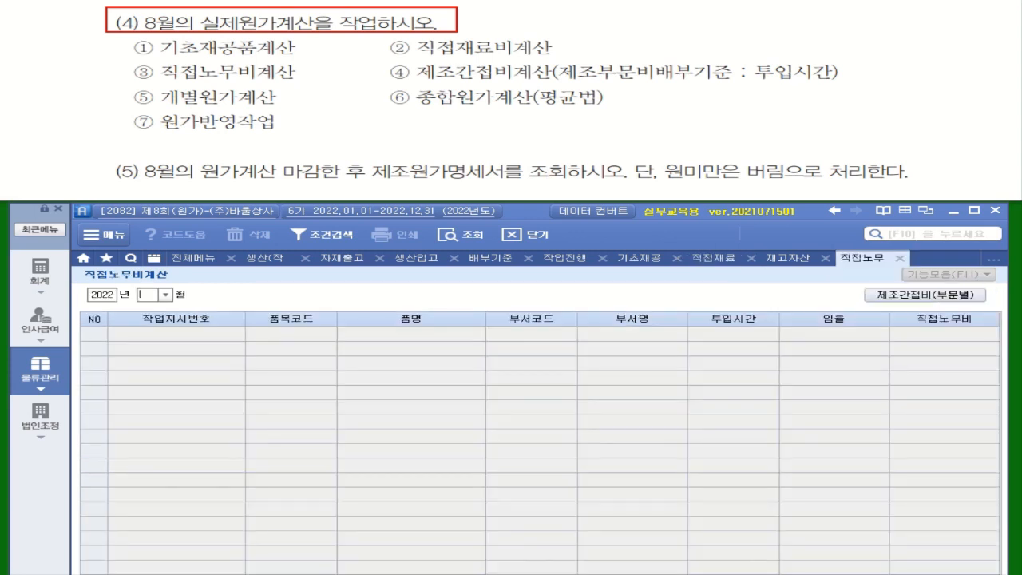
click(165, 294)
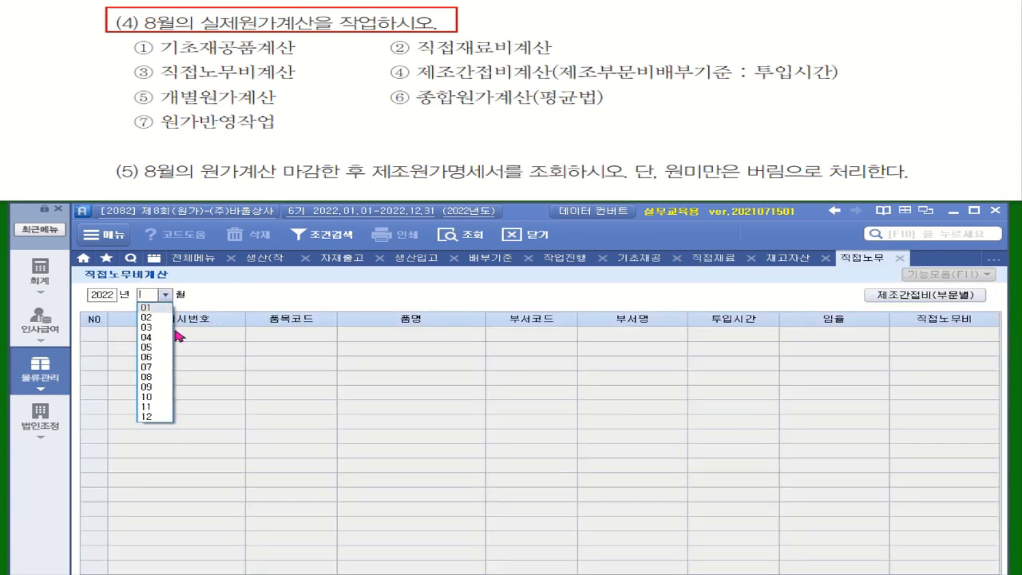
click(158, 377)
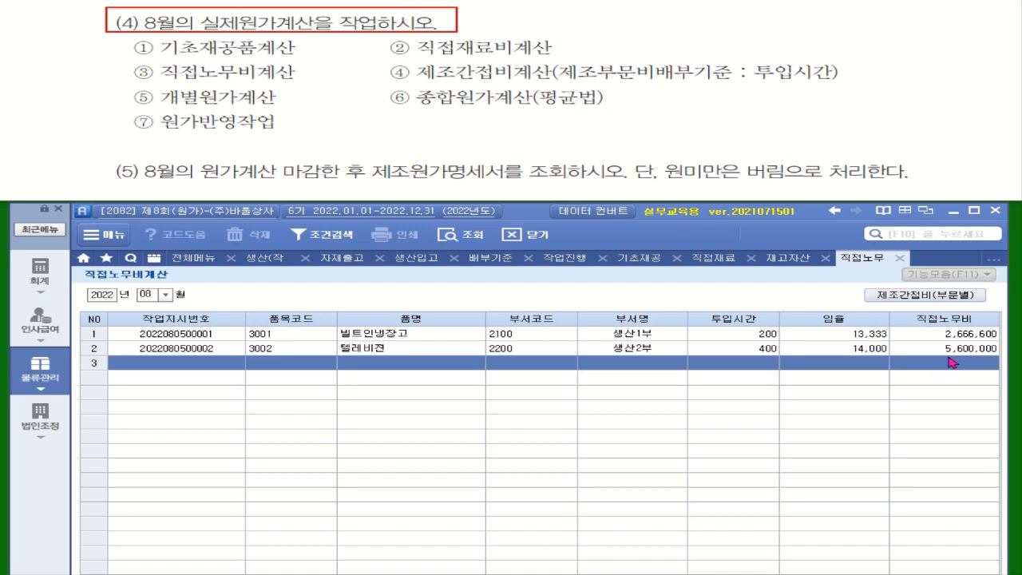
Run the August manufacturing overhead calculations by department (부문별) and for the service departments (보조부문)
click(926, 295)
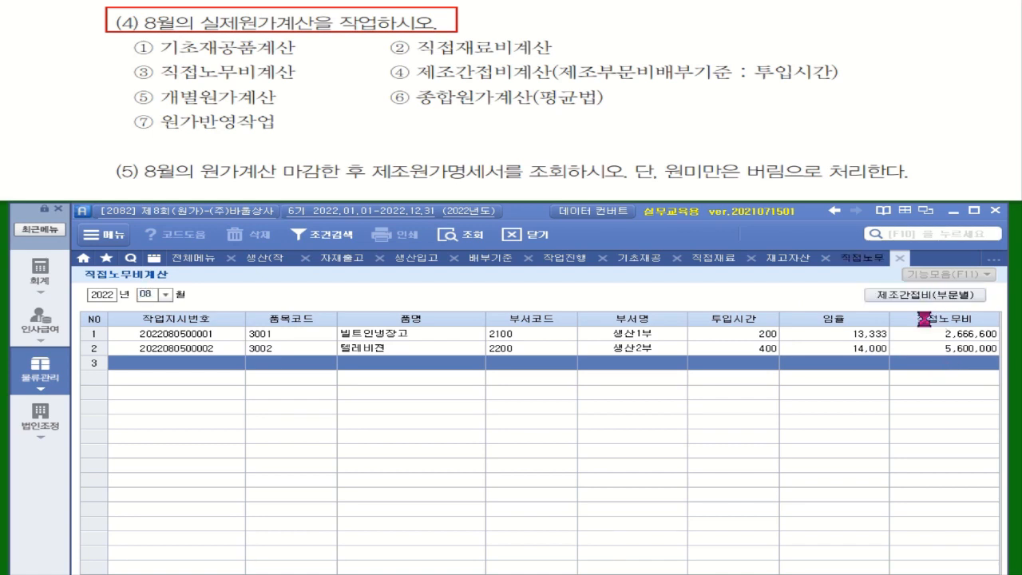
click(161, 296)
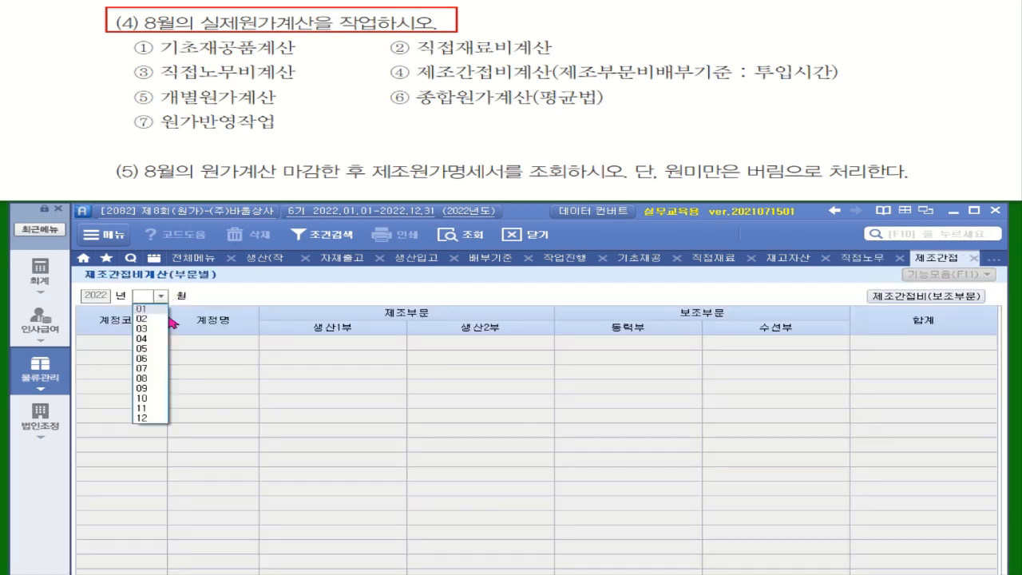
click(151, 378)
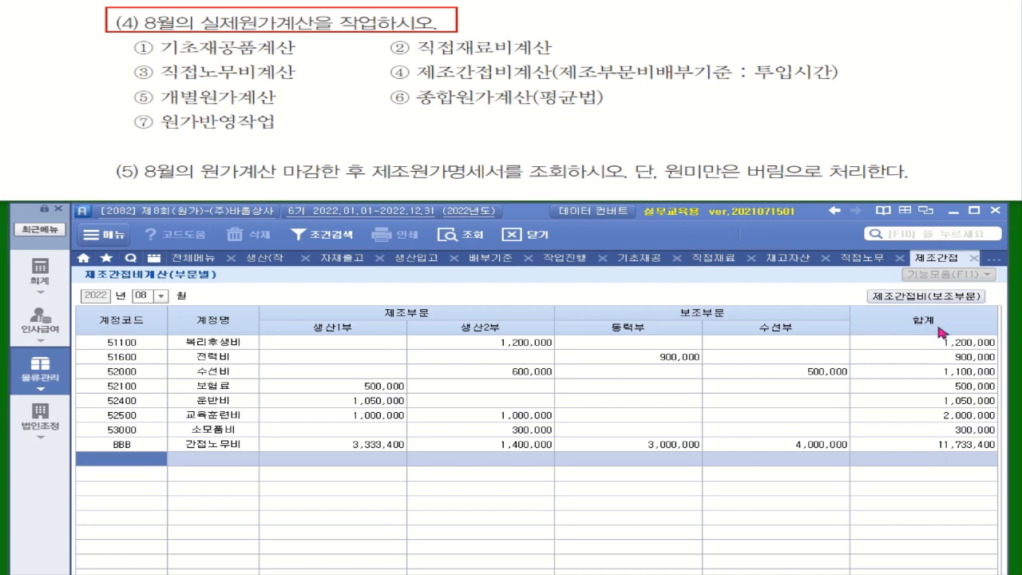
click(949, 297)
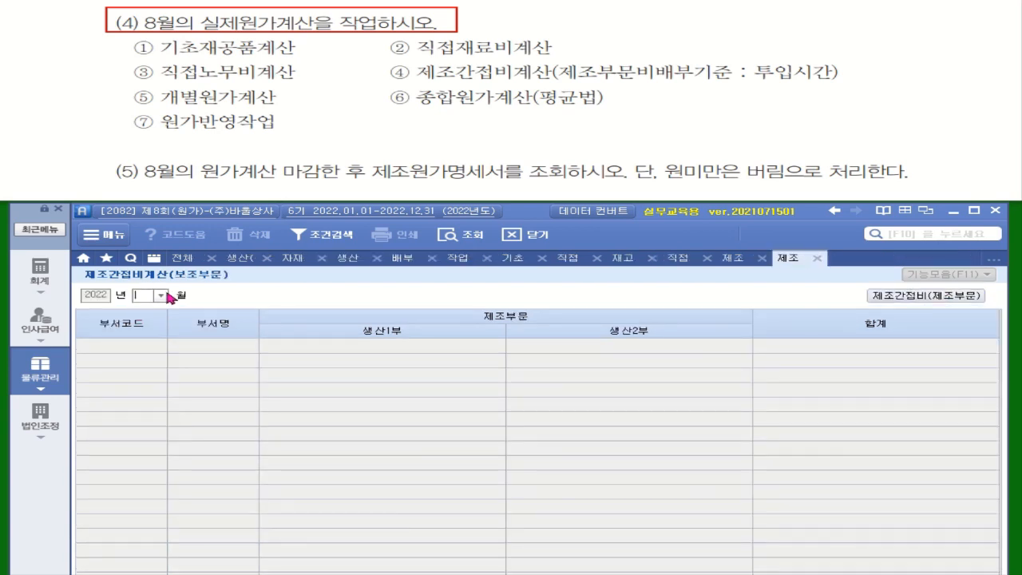
click(161, 296)
click(152, 379)
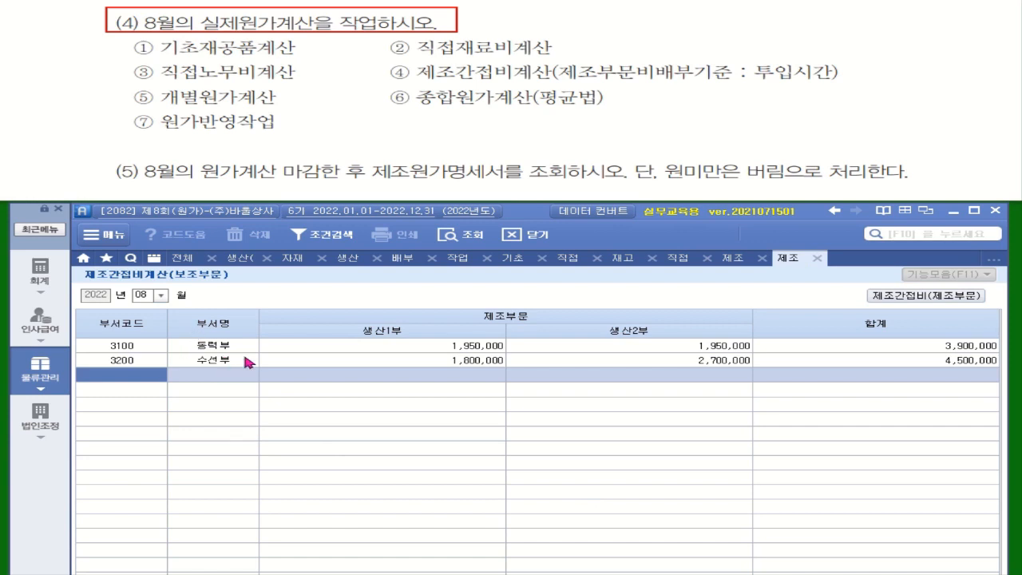
Run the August overhead calculation for the production departments (제조부문) with 투입시간 as the allocation basis
click(927, 296)
click(179, 294)
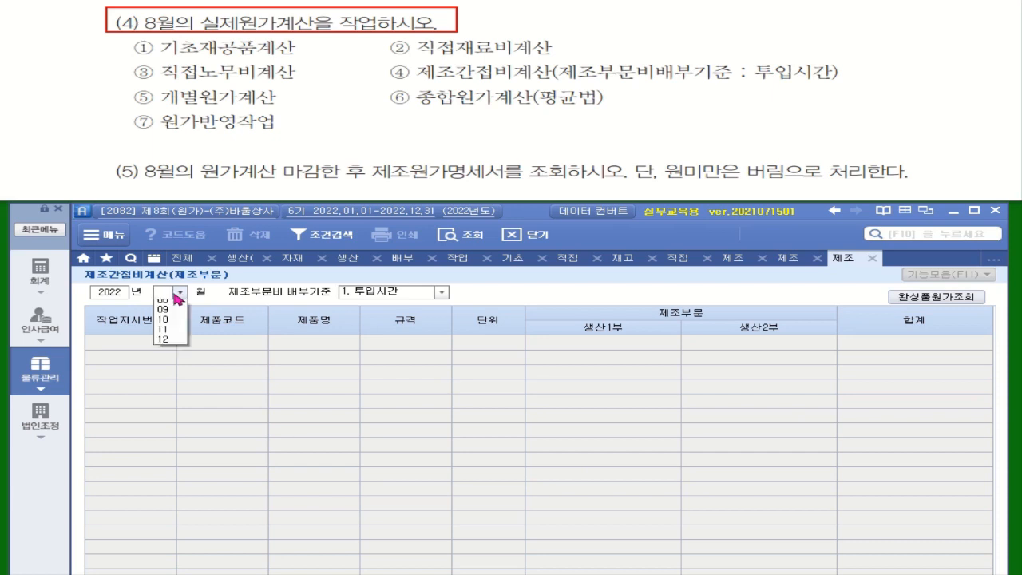
click(173, 377)
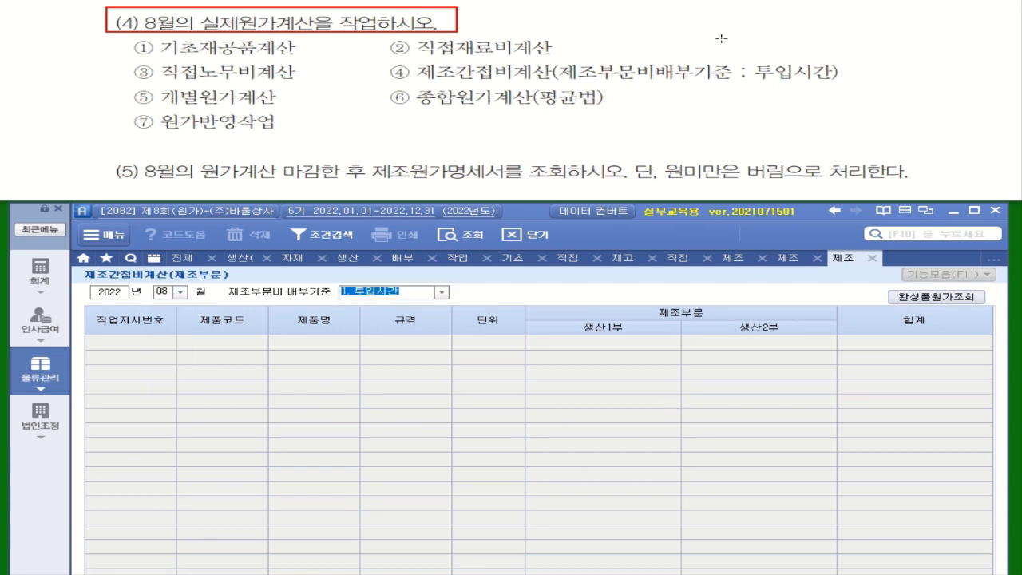
drag(744, 55, 848, 85)
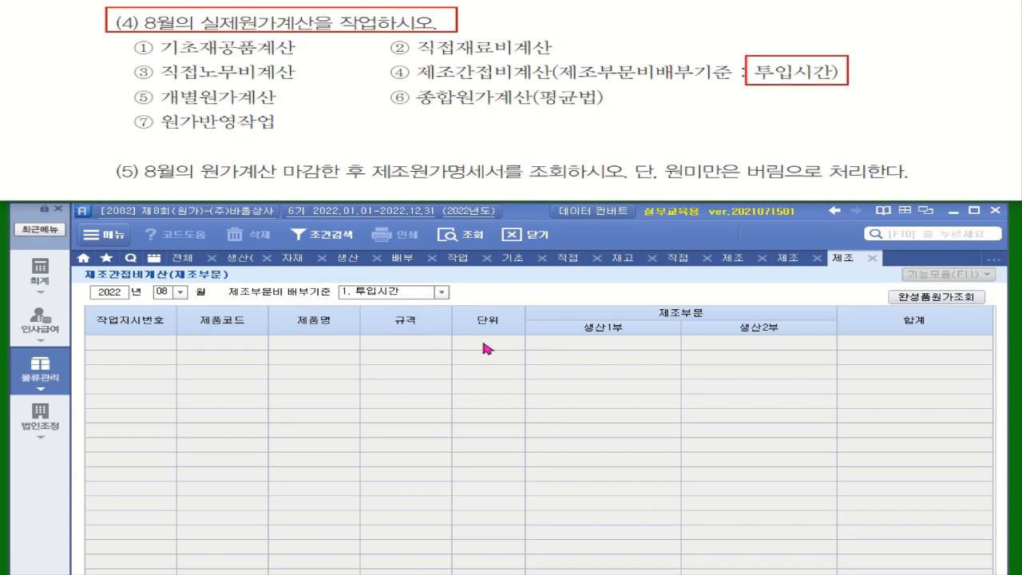
click(467, 234)
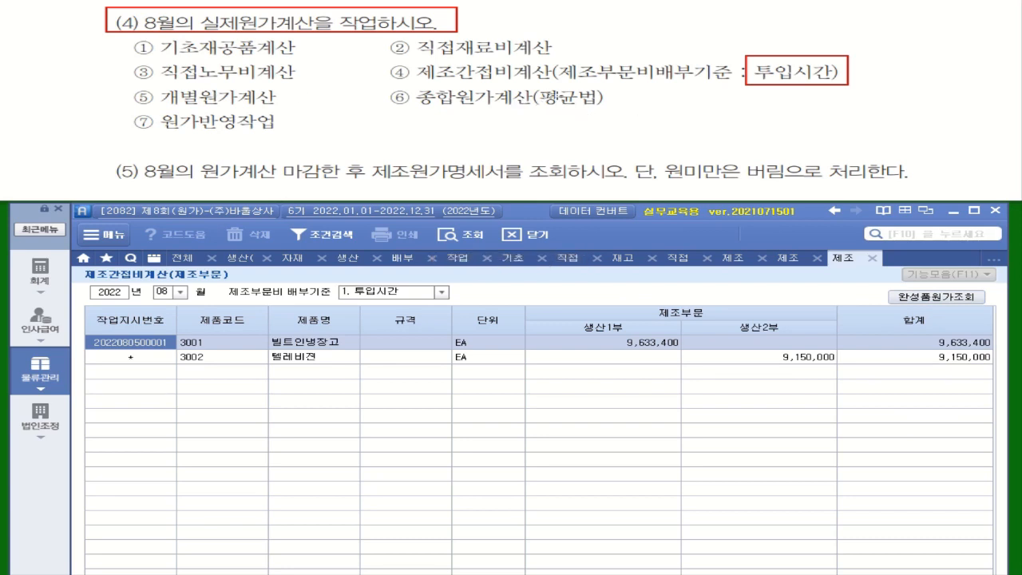
Open the finished goods cost inquiry (완성품원가조회) for August and calculate it with the 평균법 process costing method
mouse_move(526, 88)
mouse_down()
mouse_move(537, 109)
mouse_move(616, 113)
mouse_up()
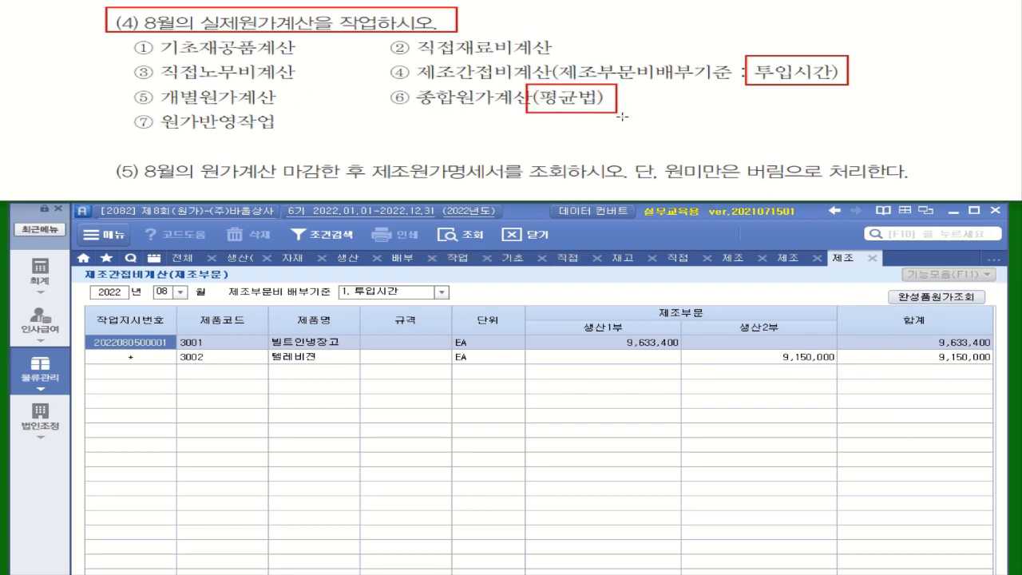
click(925, 300)
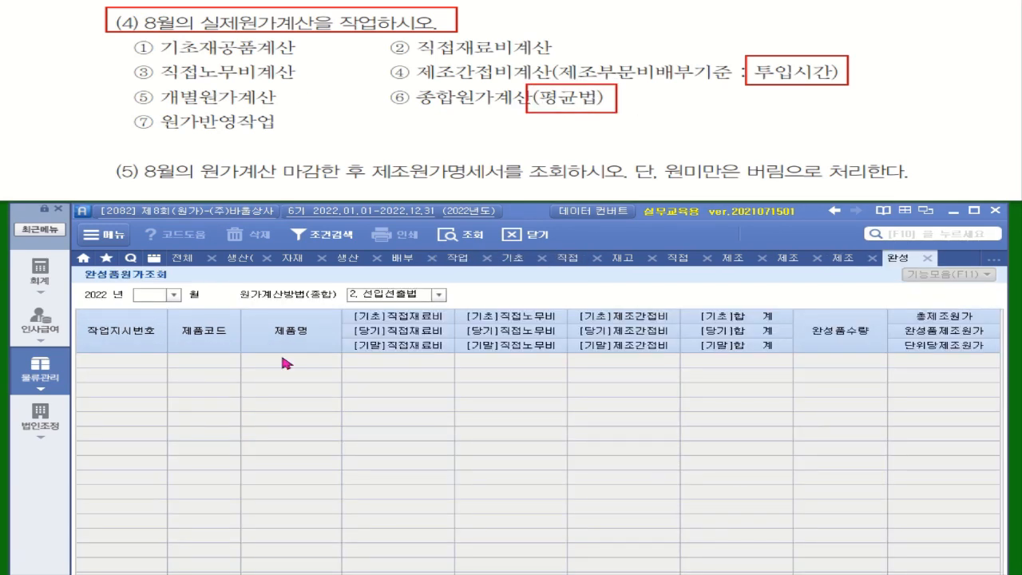
click(173, 294)
click(160, 376)
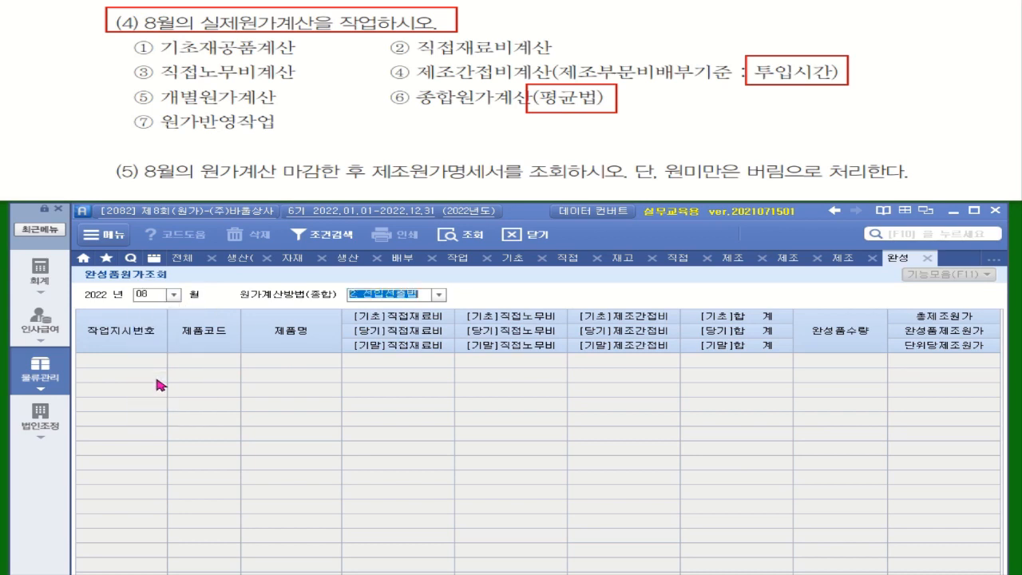
click(442, 293)
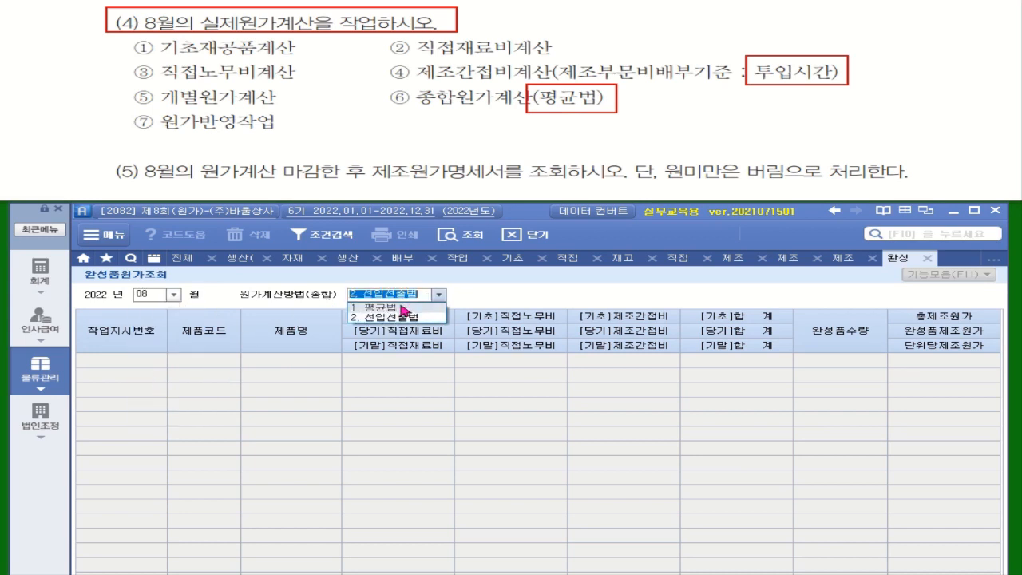
click(375, 309)
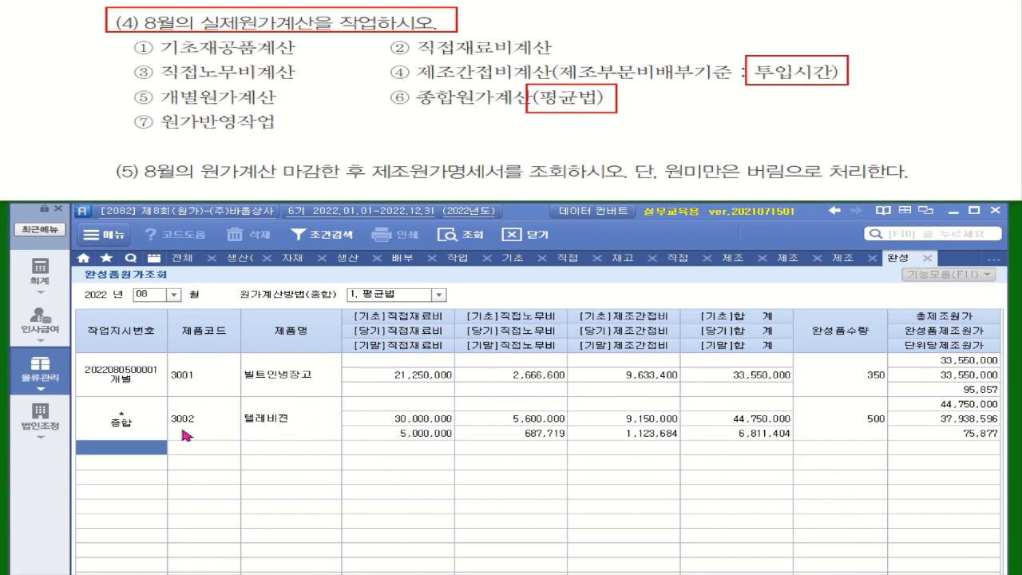
click(150, 436)
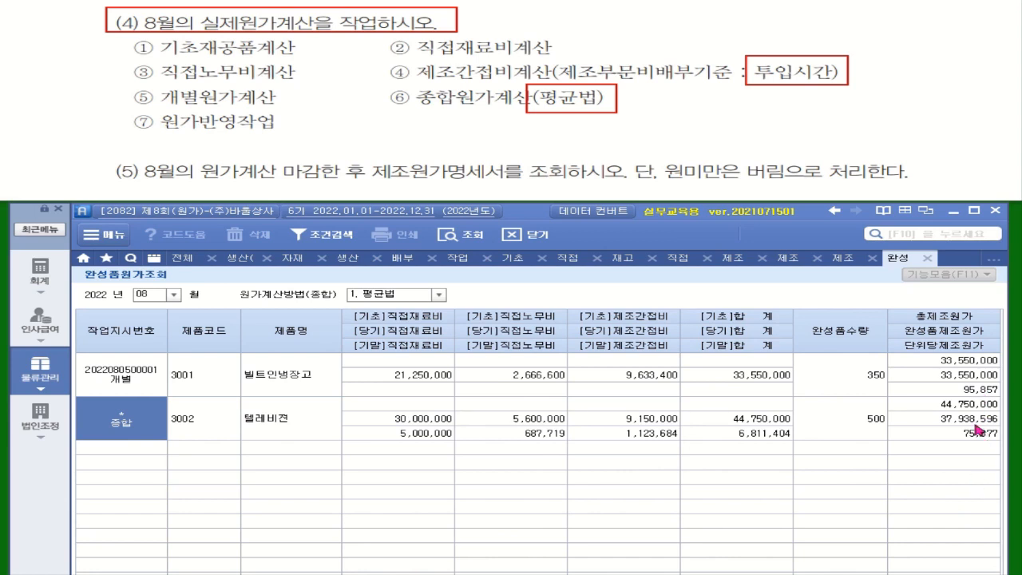
Enter the unit manufacturing cost 95,857 as the 생산단가 of 빌트인냉장고 in the production receipt entry (생산입고입력)
click(978, 390)
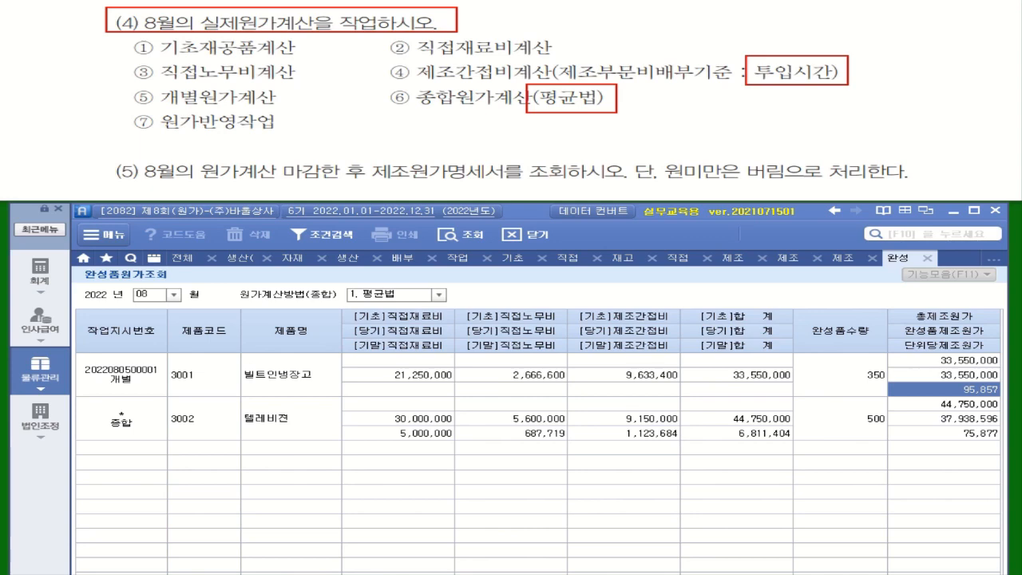
click(182, 258)
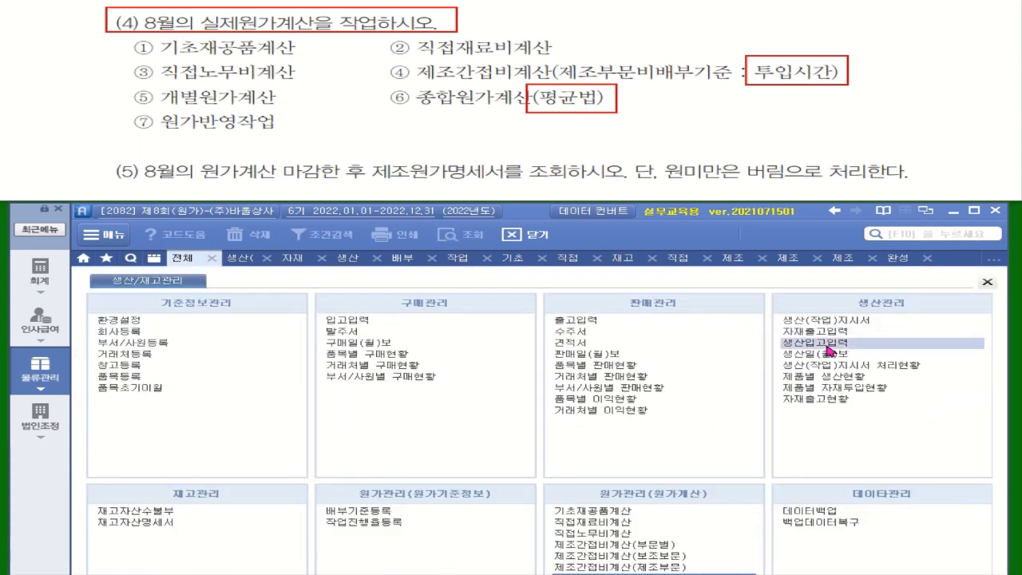
click(829, 348)
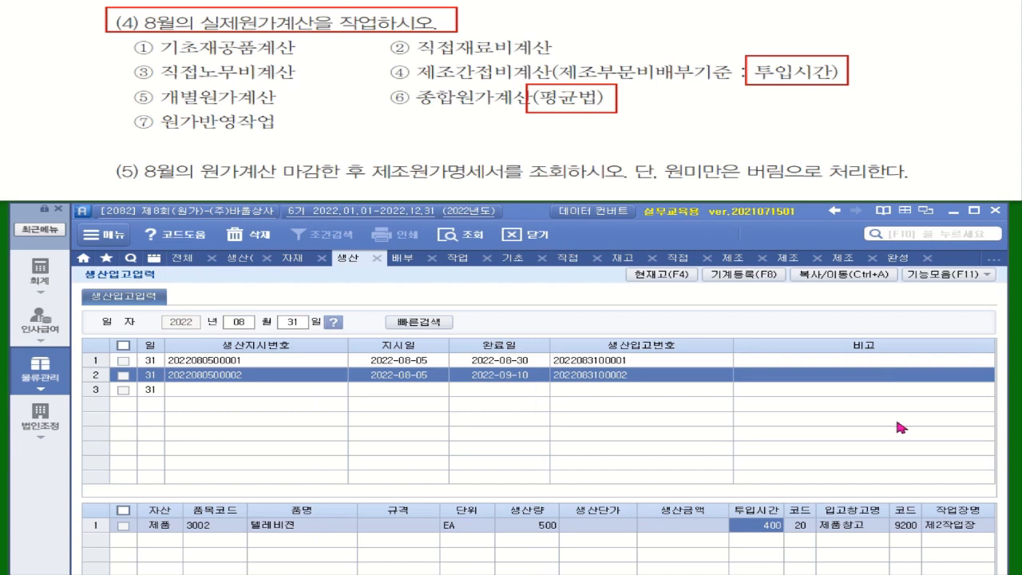
click(412, 365)
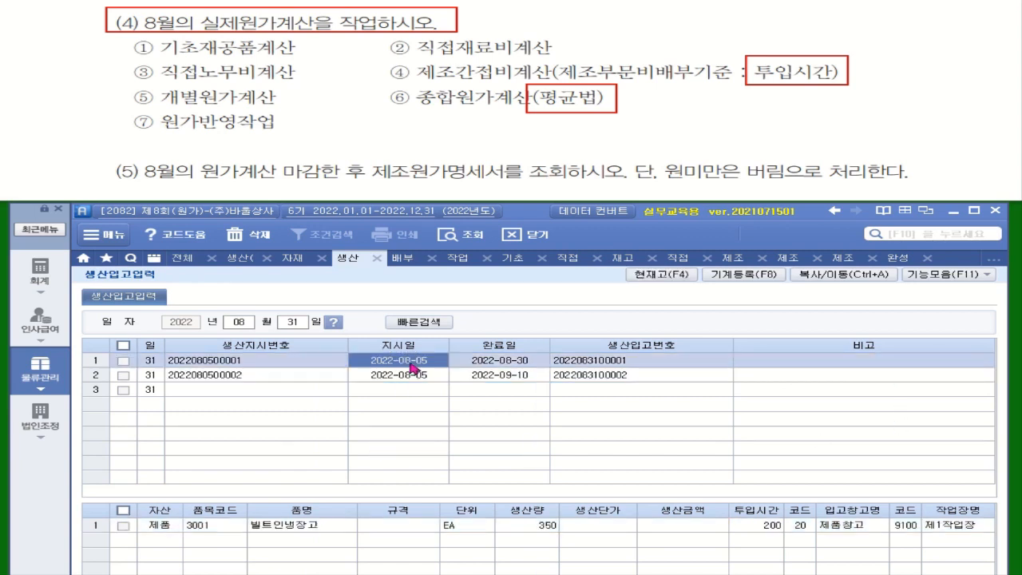
click(616, 531)
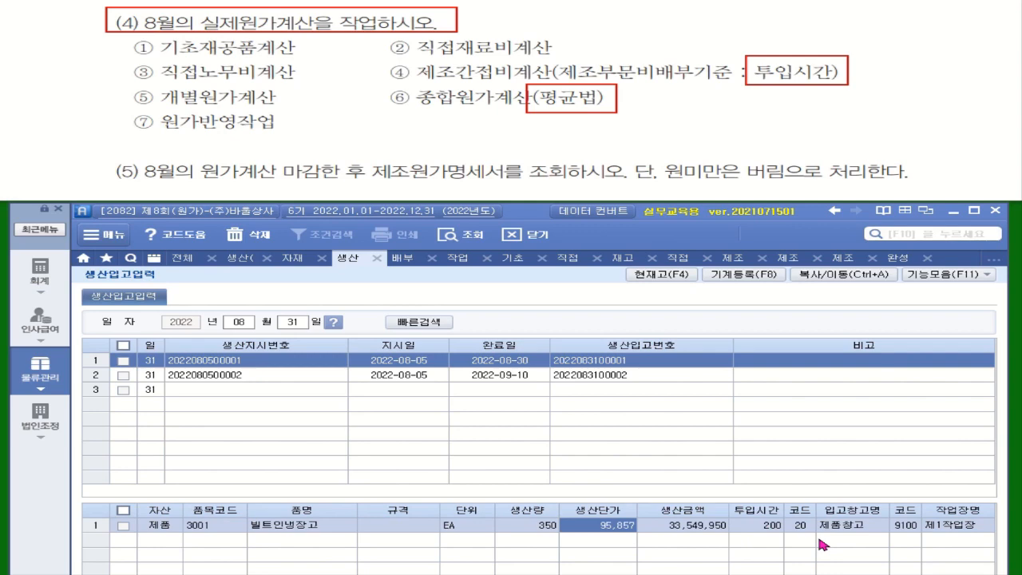
Look up the unit cost of 텔레비젼 in the finished goods cost inquiry and enter 75,877 as its 생산단가 in the production receipt
click(896, 258)
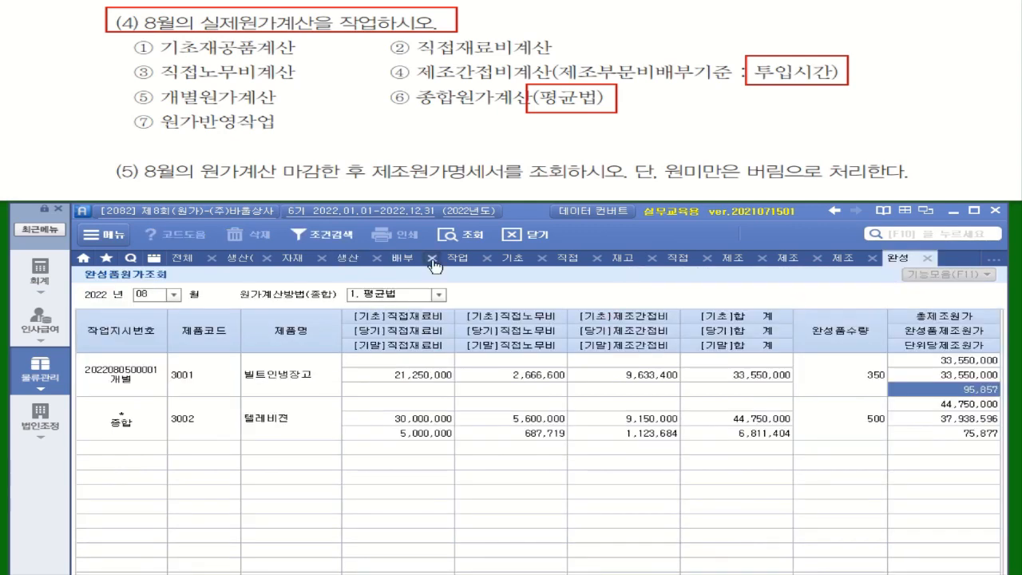
click(981, 433)
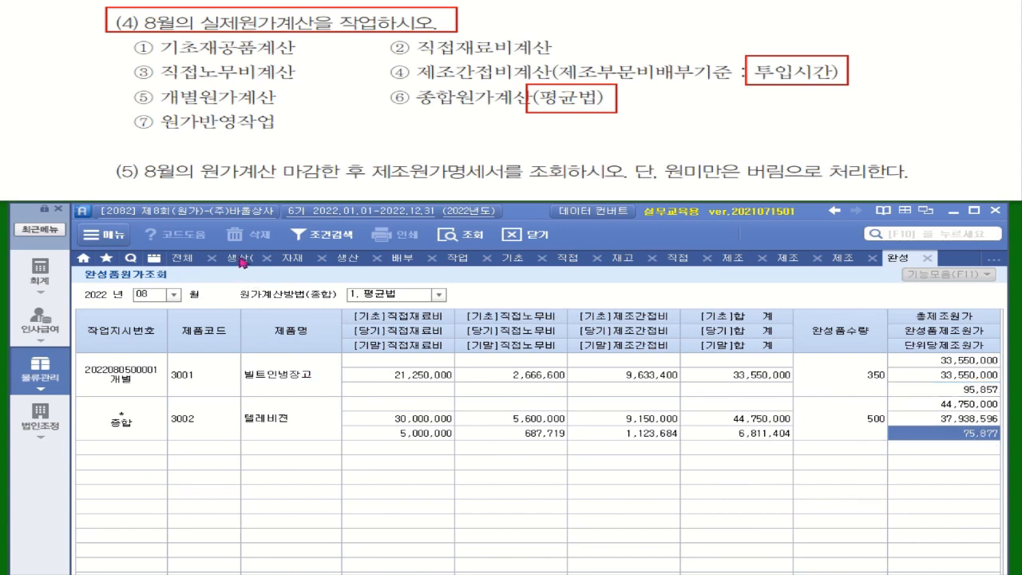
click(350, 259)
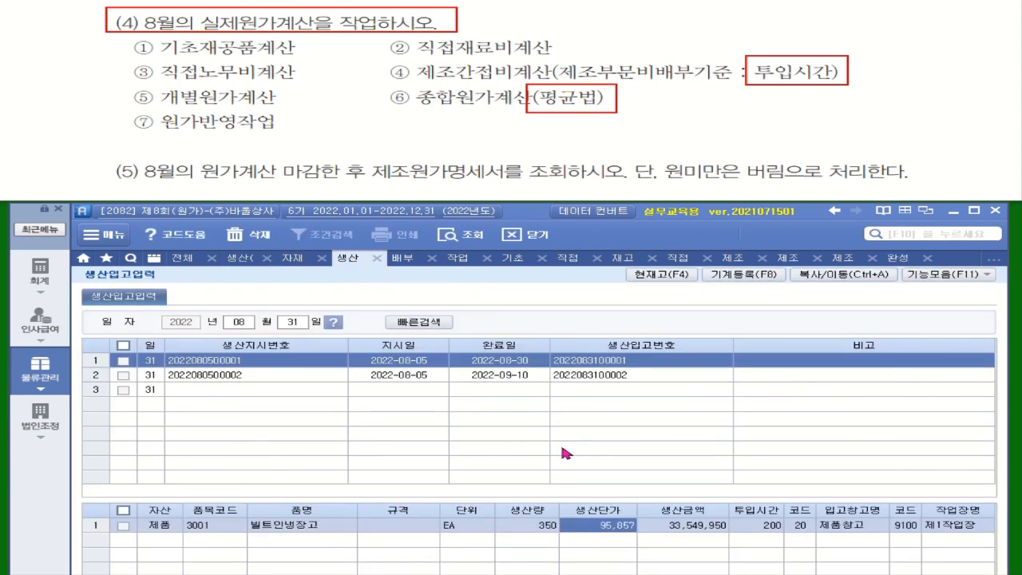
click(423, 377)
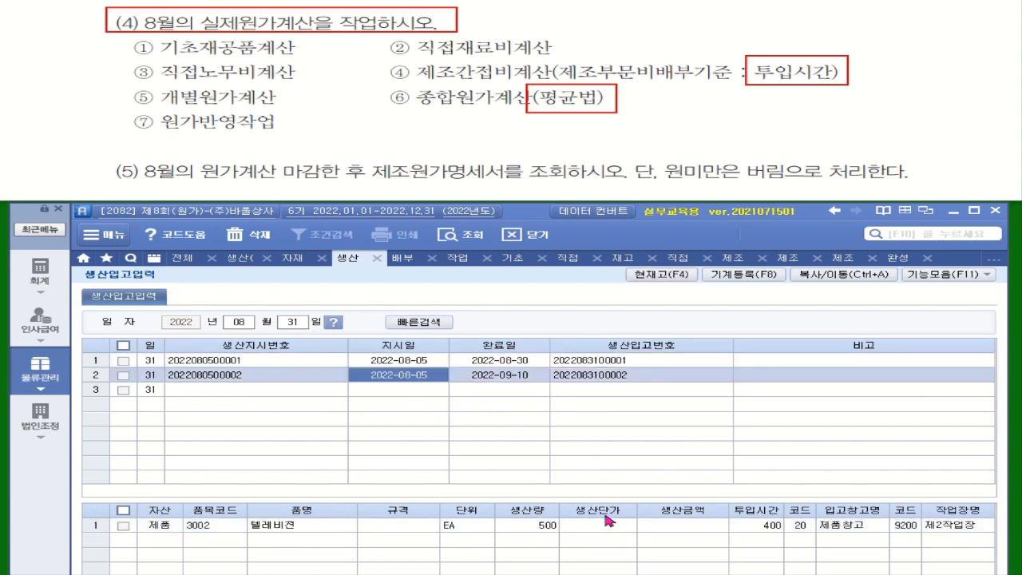
click(593, 526)
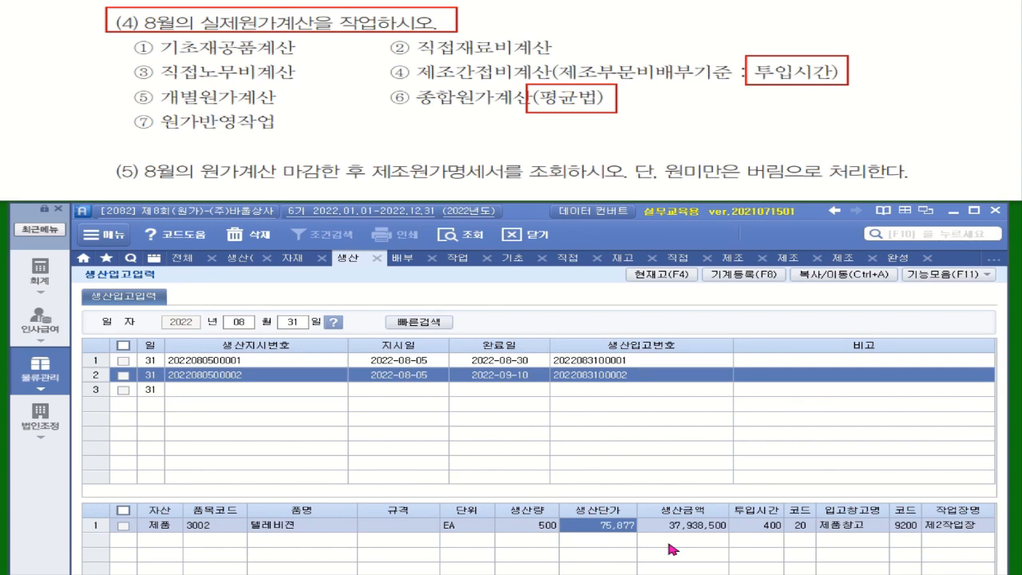
click(648, 391)
click(589, 377)
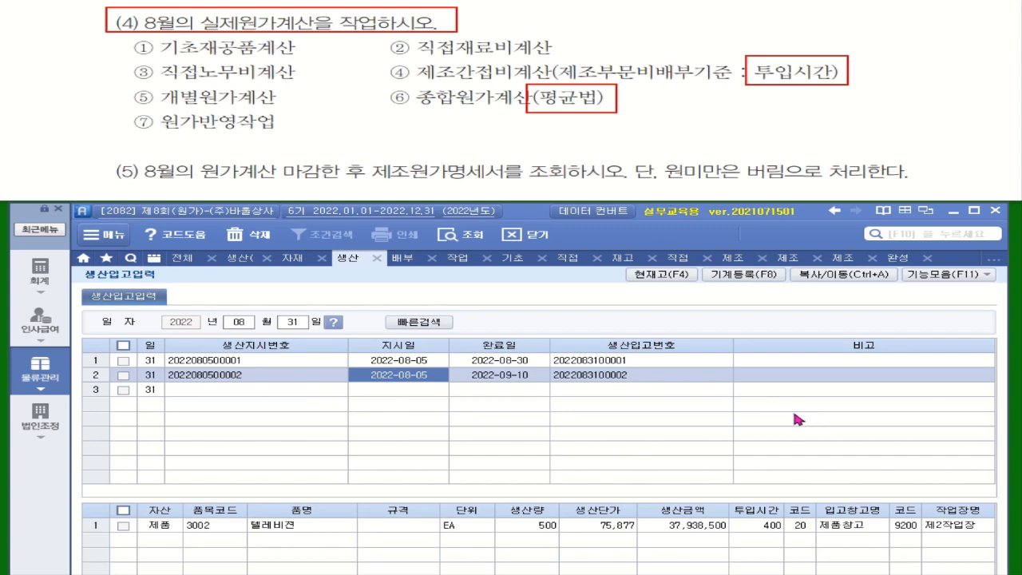
Open the closing data entry (결산자료입력) and set the closing period from month 01 to month 08 of 2022
click(40, 372)
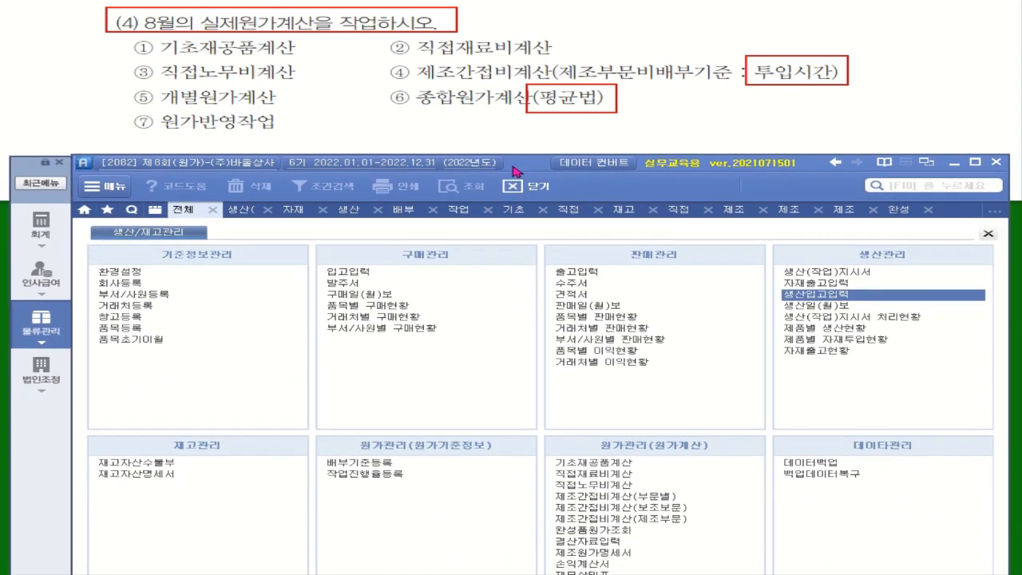
click(596, 539)
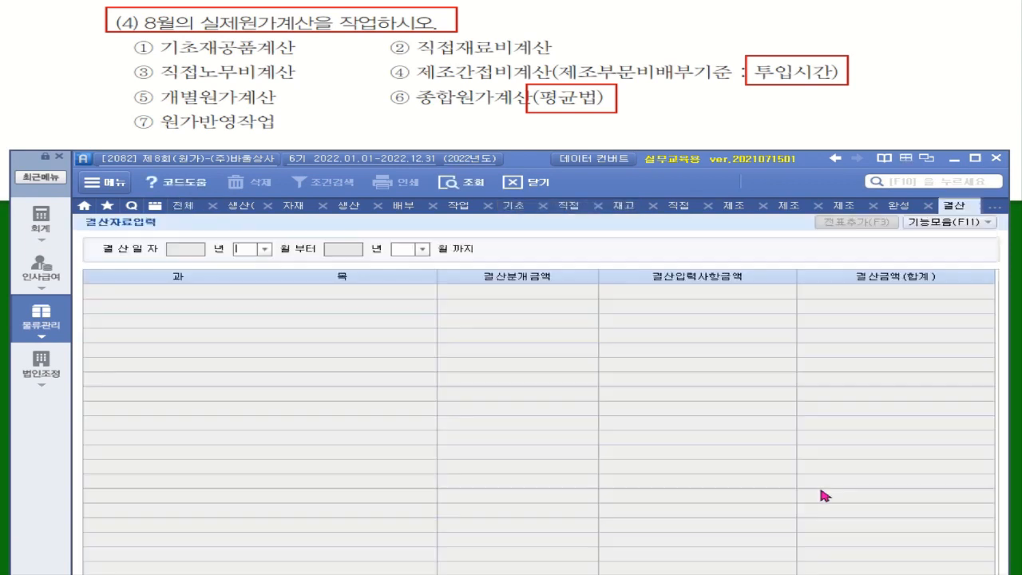
click(264, 250)
click(256, 266)
click(422, 249)
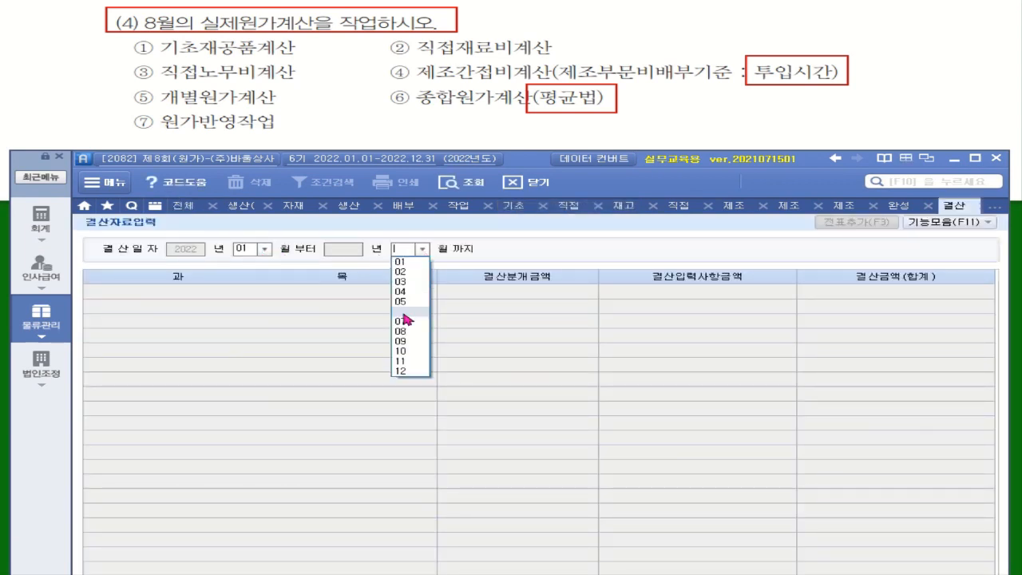
click(425, 332)
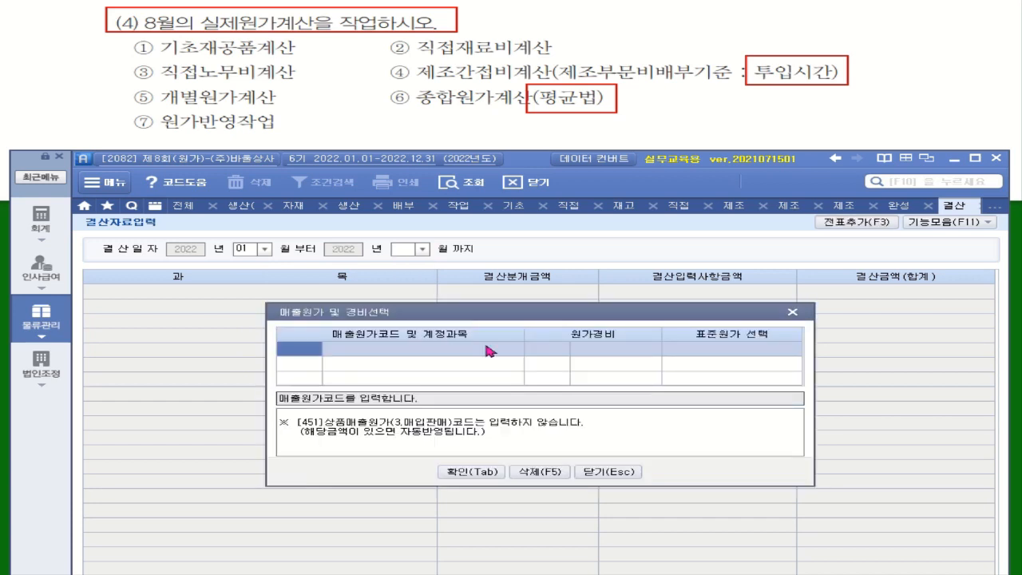
Set the cost-of-sales account to 455 제품매출원가 with 원가경비 1 (500번대) and standard cost 제조, and confirm the selection
text(455)
key(Return)
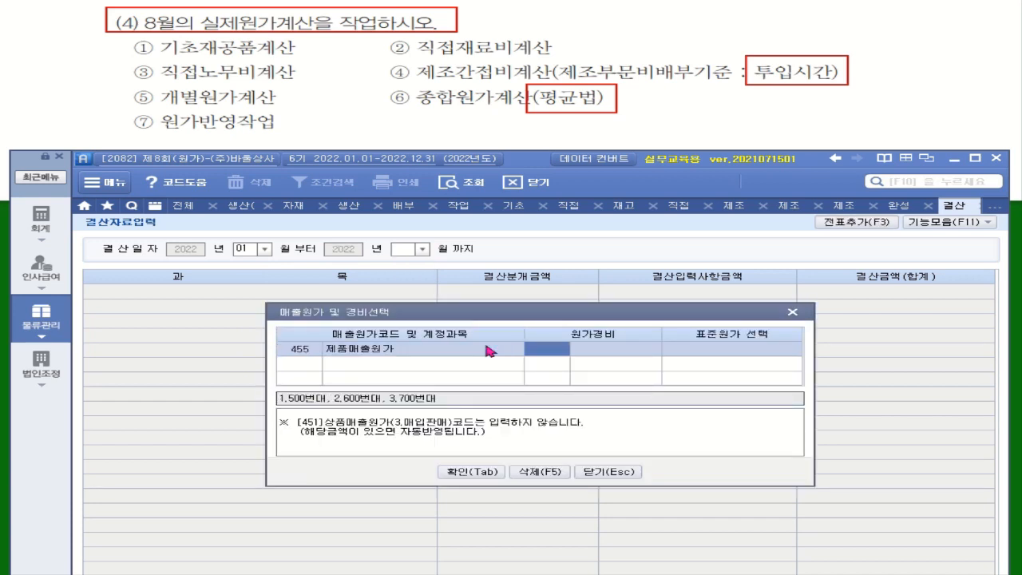
text(1)
key(Return)
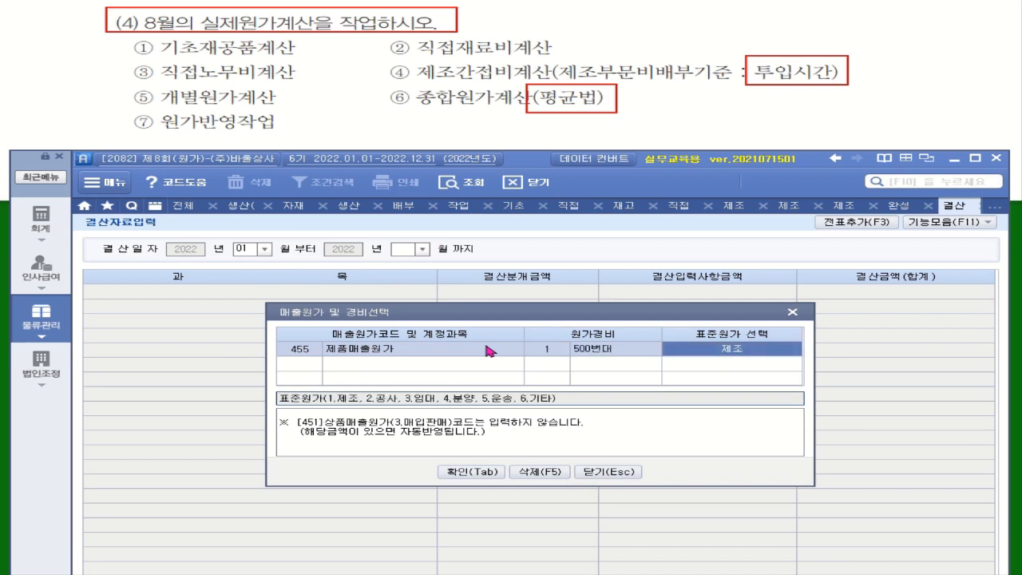
click(471, 472)
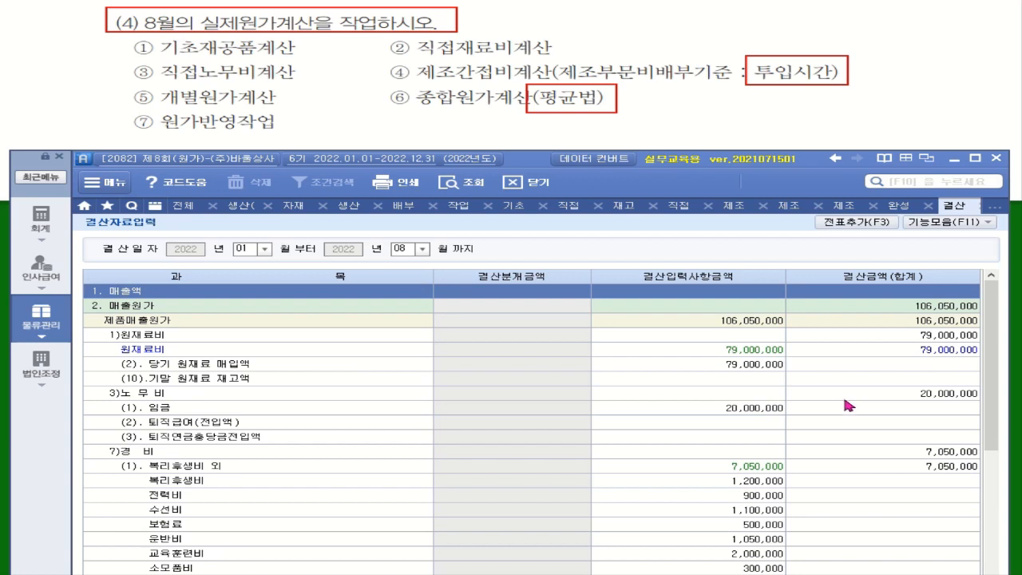
Reflect the ending inventory (기말재고반영) in the closing data and check the ending raw material and work-in-process amounts
click(945, 228)
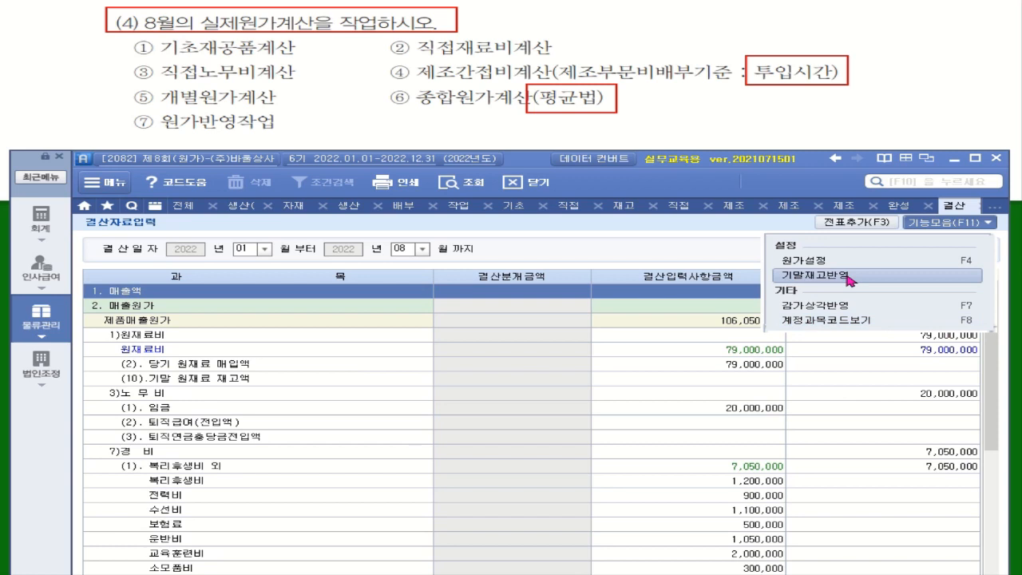
click(849, 277)
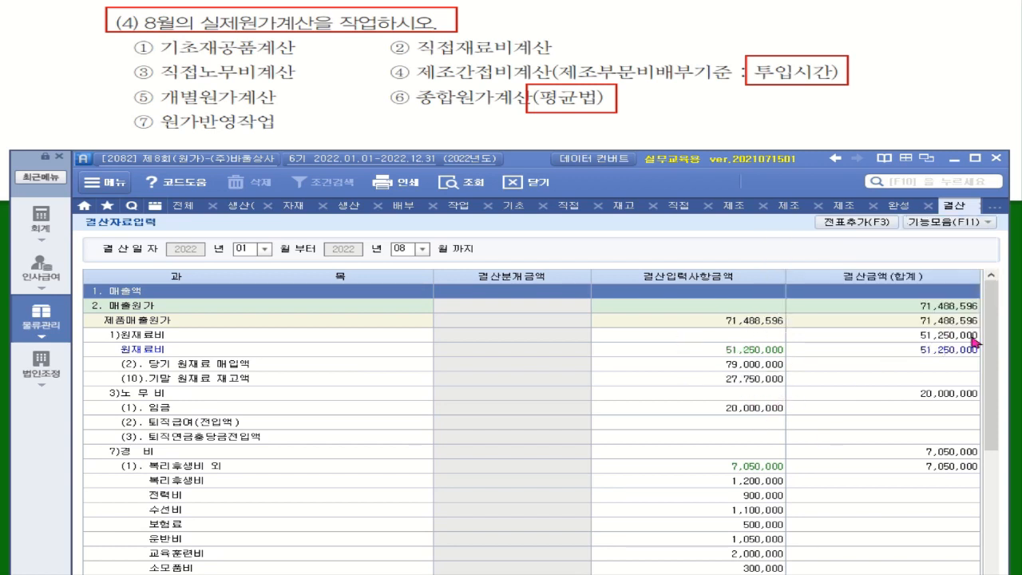
scroll(991, 360, down, 3)
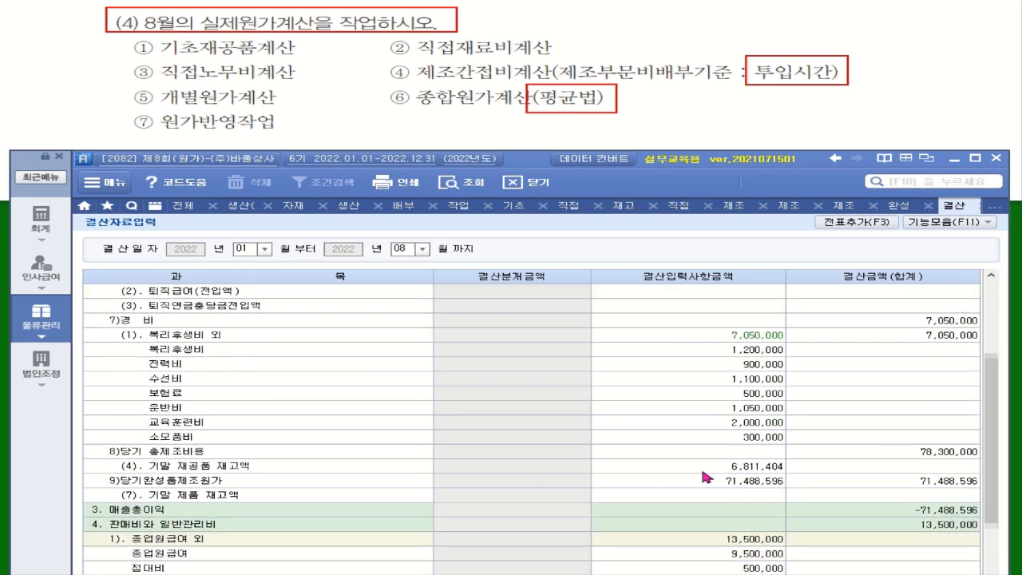
click(703, 469)
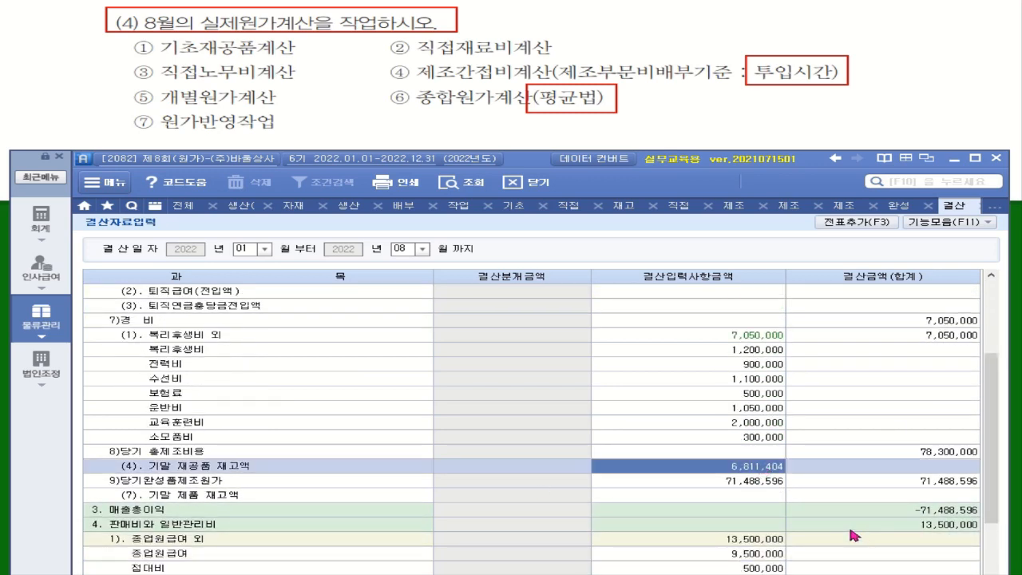
drag(991, 444, 992, 344)
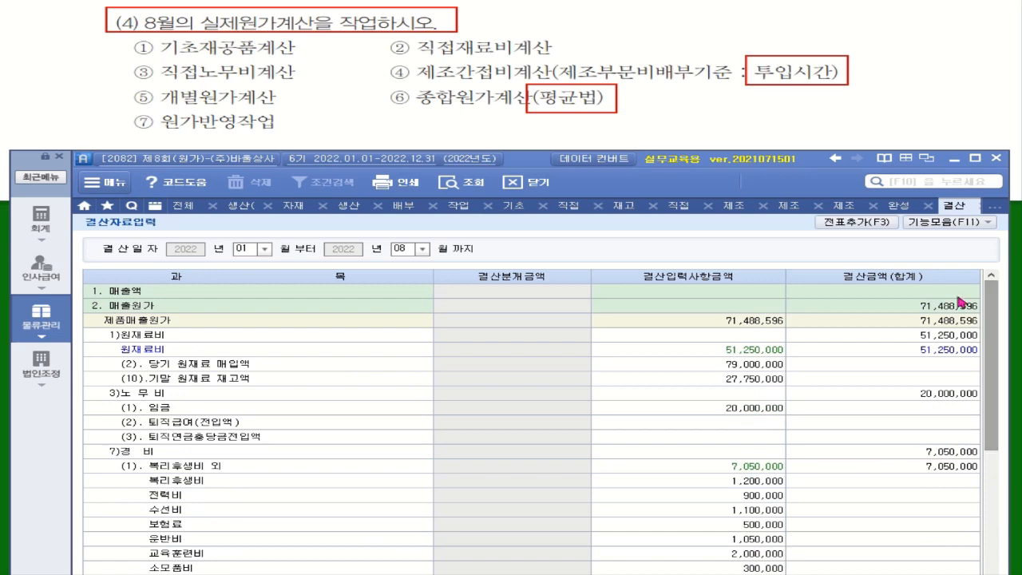
Enter 71,488,596 as the ending finished goods inventory (기말 제품 재고액) in the closing data
drag(991, 297, 1000, 427)
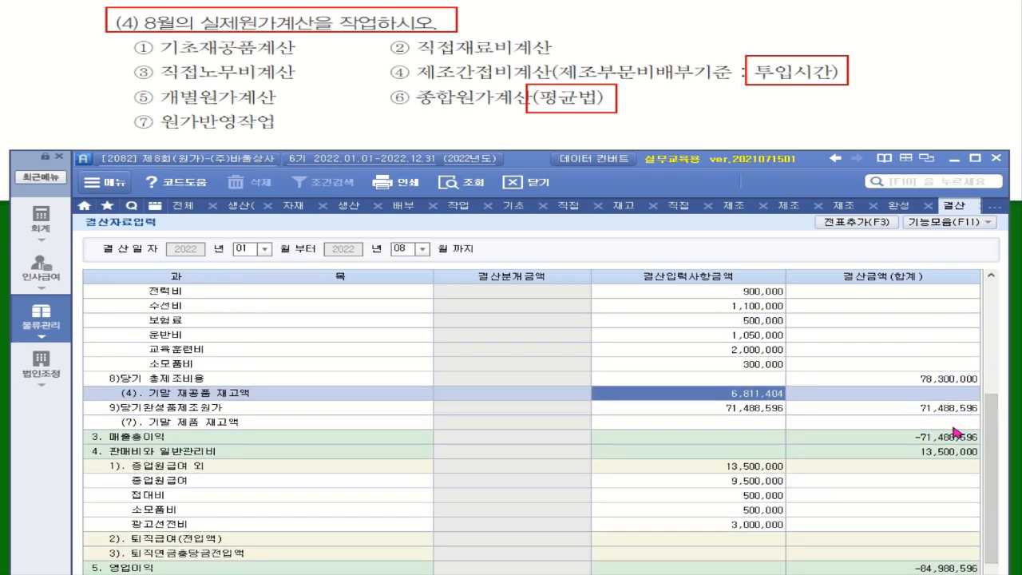
click(757, 422)
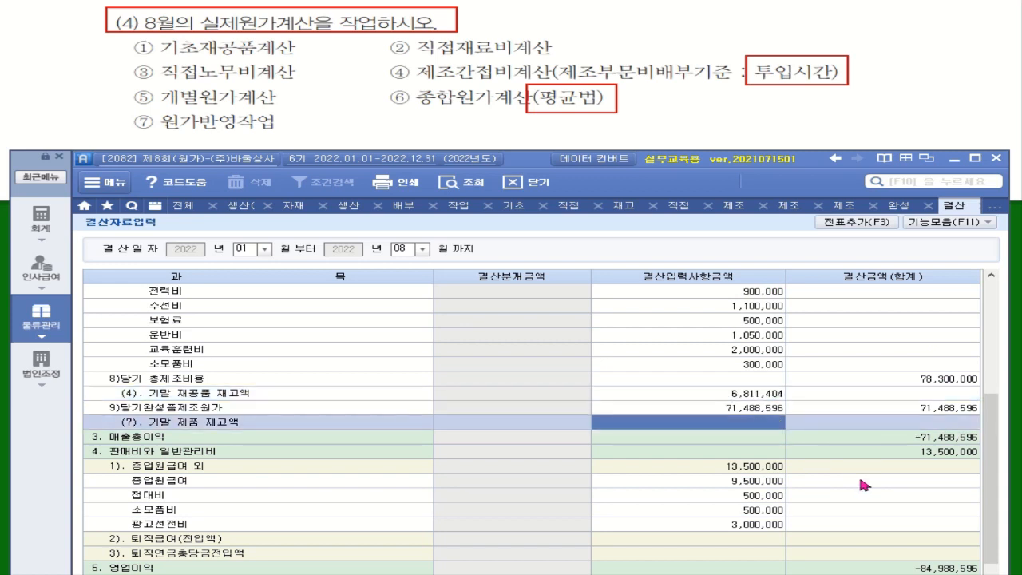
text(71,488,596)
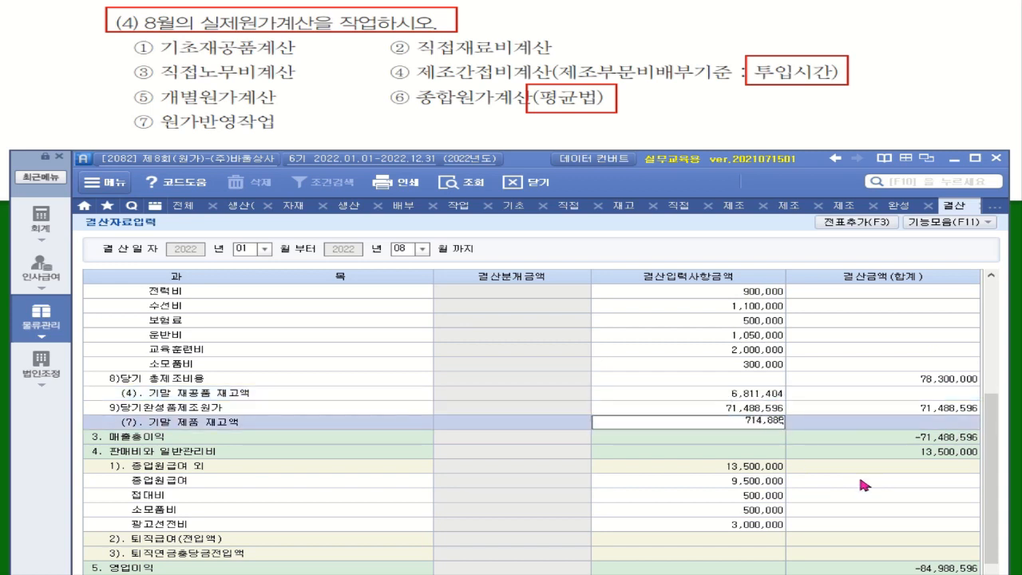
key(Return)
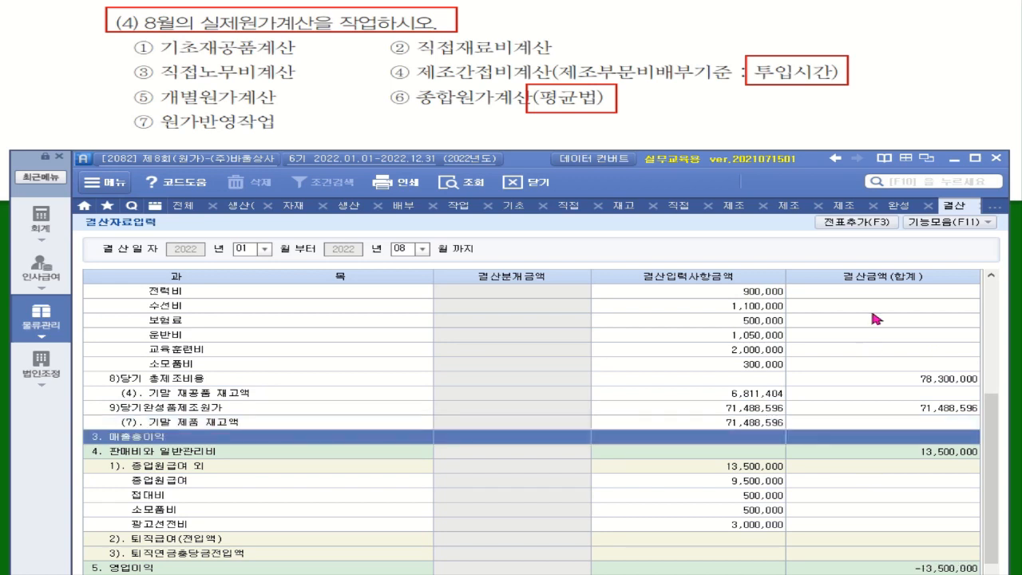
Add the closing entries to the general vouchers, including the closing reversal entries dated September 1
click(864, 227)
click(521, 287)
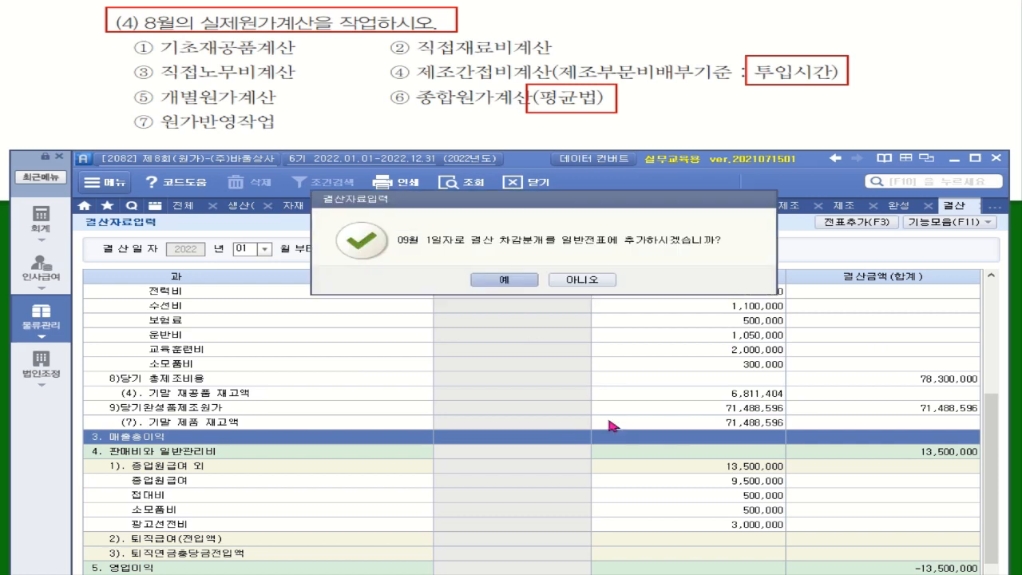
drag(595, 206, 612, 278)
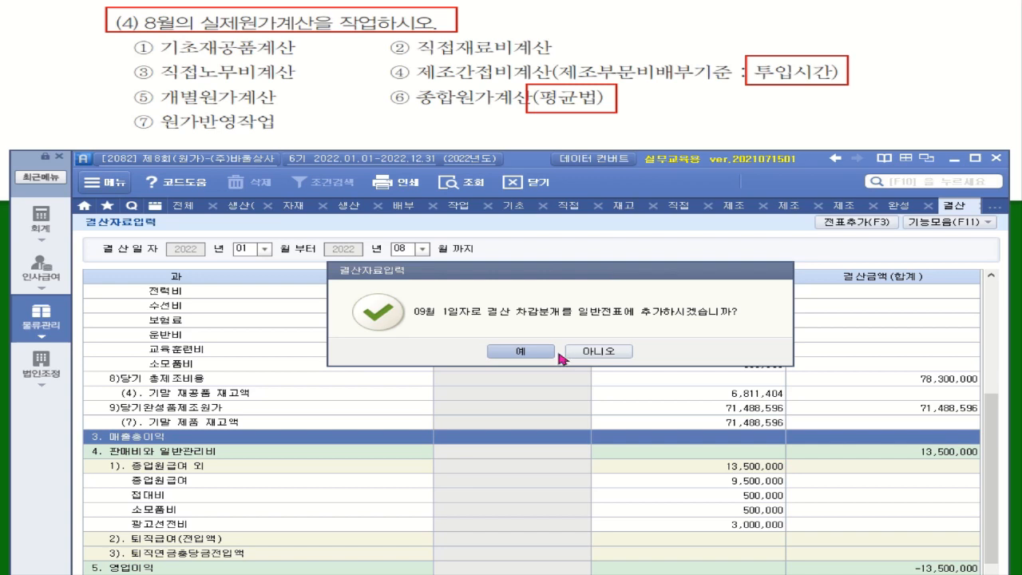
click(521, 351)
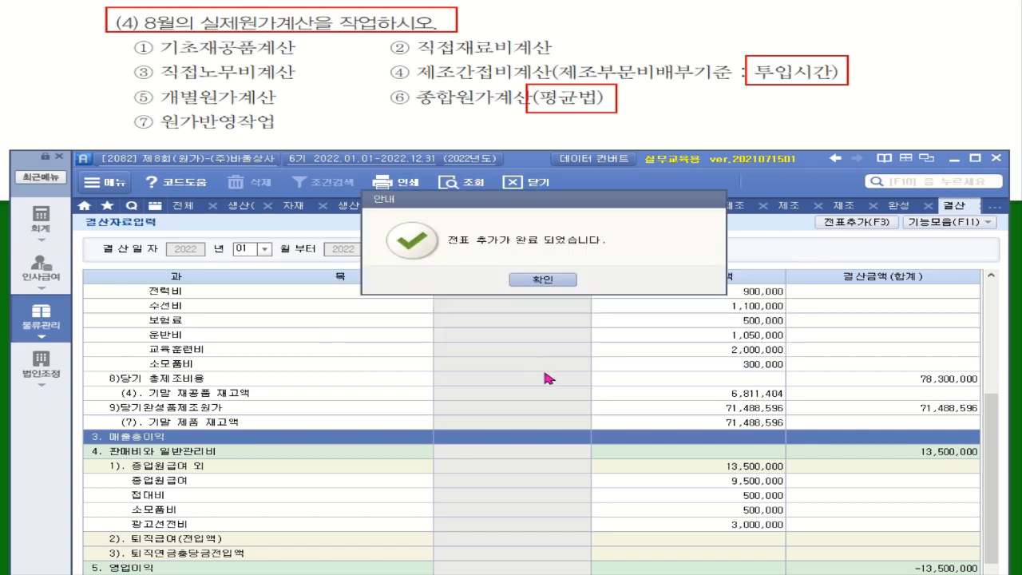
click(543, 293)
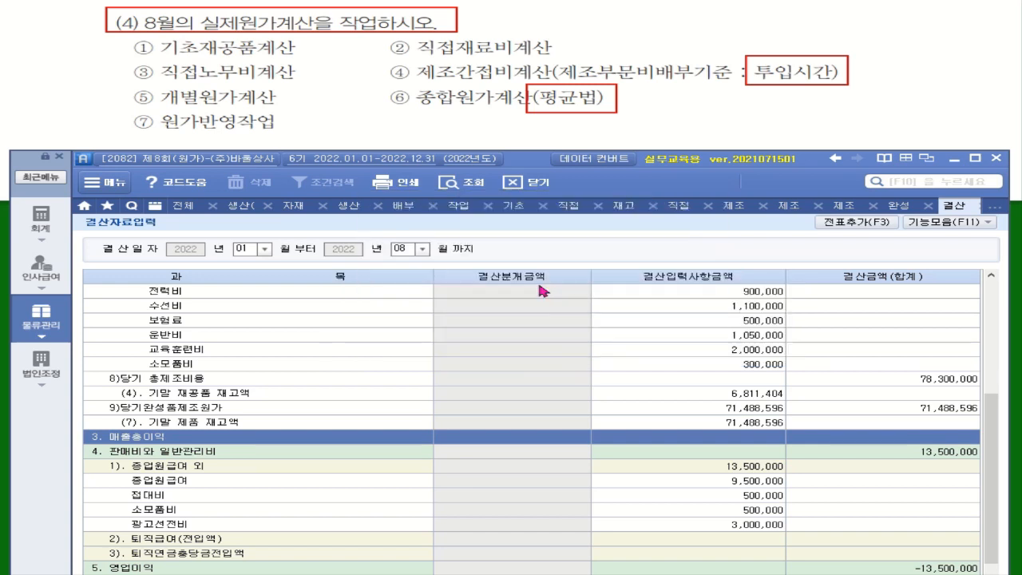
Open the general voucher entry (일반전표입력) for August 31 and review the closing journal entries
click(50, 225)
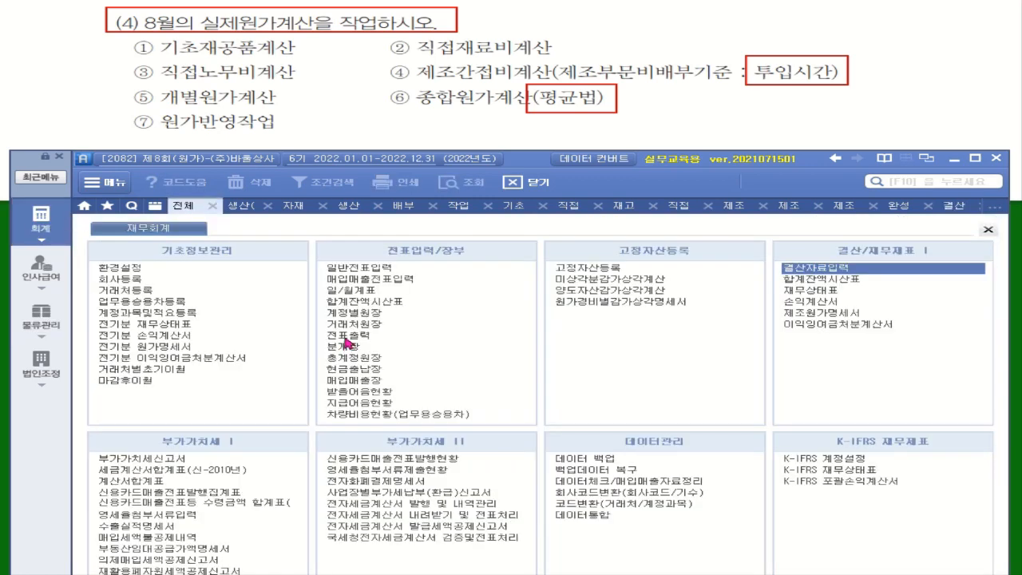
click(360, 268)
click(230, 253)
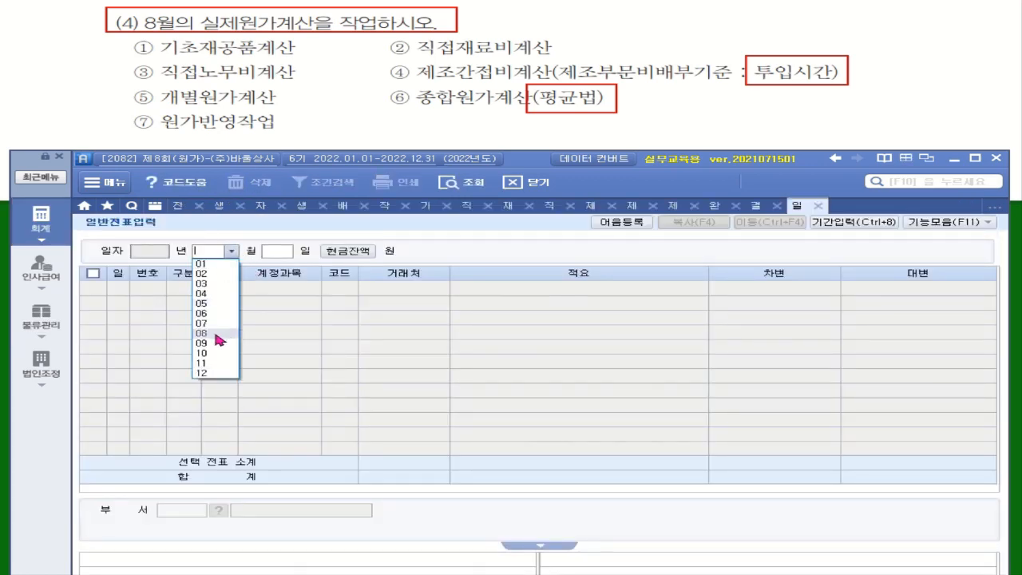
click(228, 336)
text(31)
key(Return)
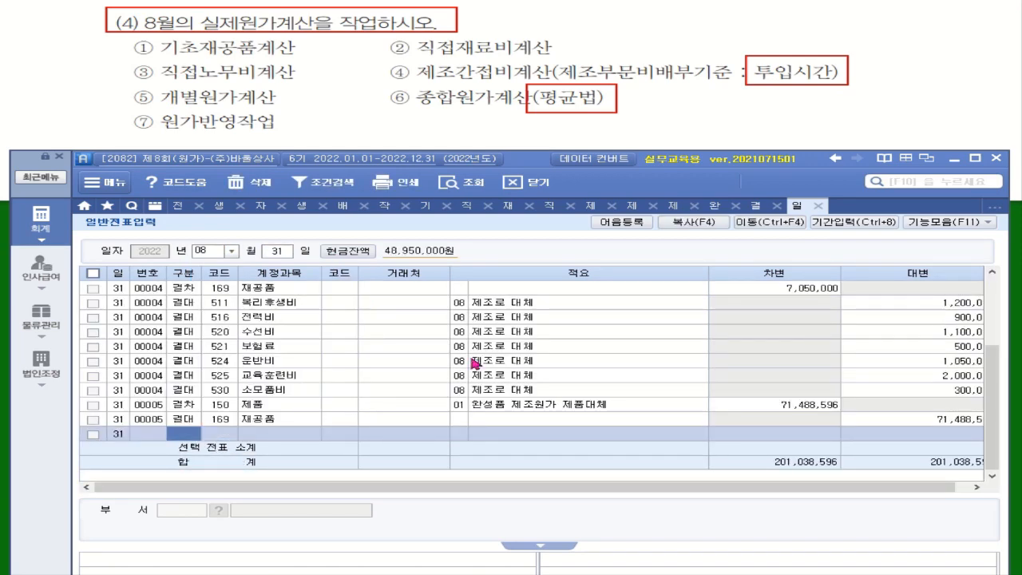
click(511, 373)
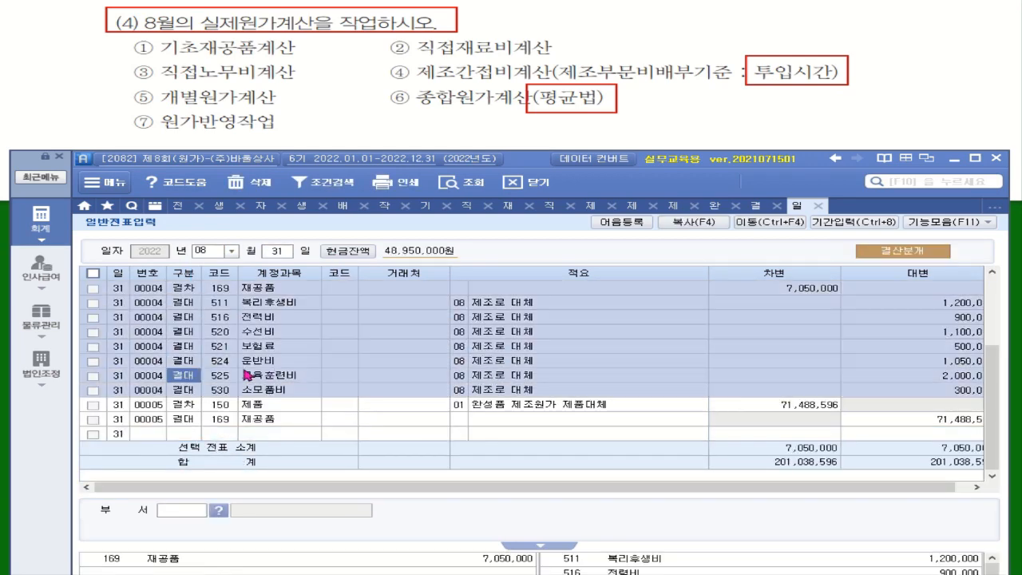
scroll(711, 360, up, 2)
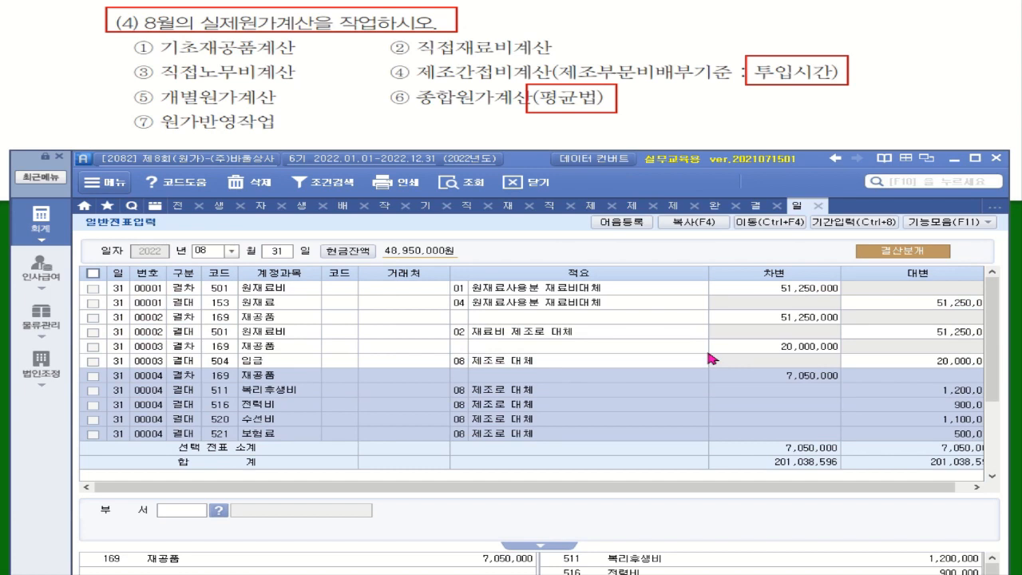
scroll(711, 359, down, 2)
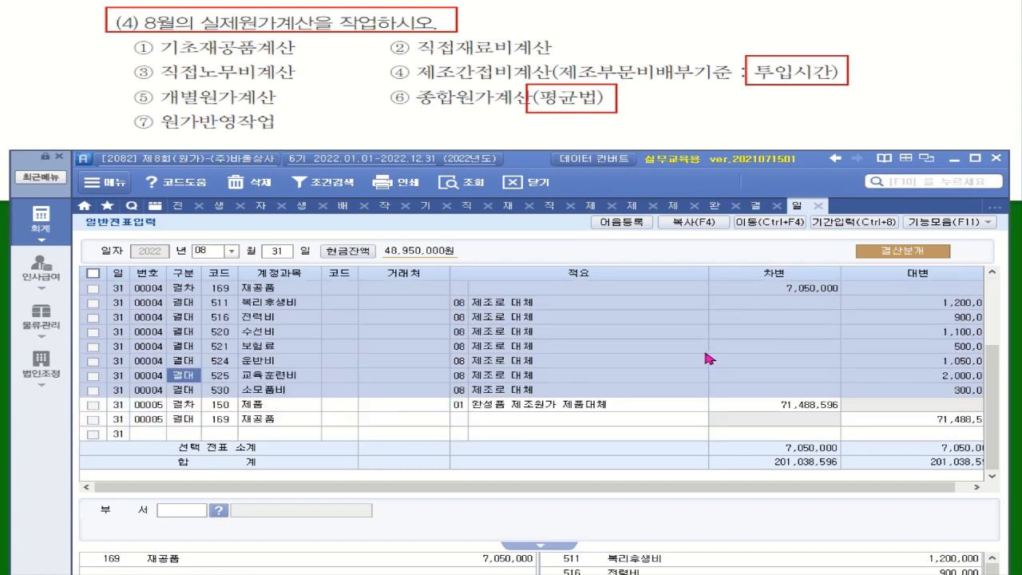
Display the general vouchers for September 1 and examine the closing reversal entries
click(230, 251)
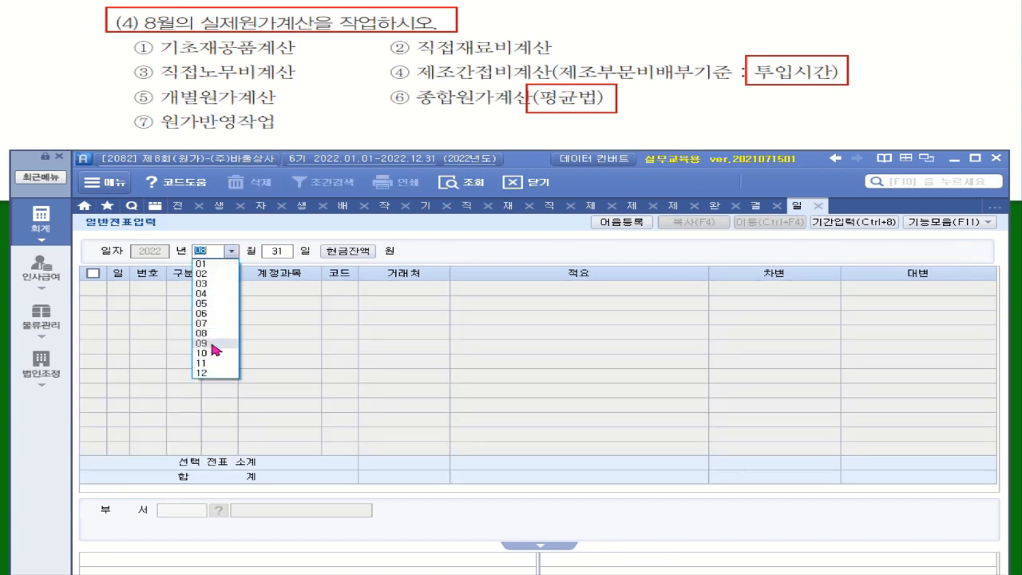
click(218, 345)
text(1)
key(Return)
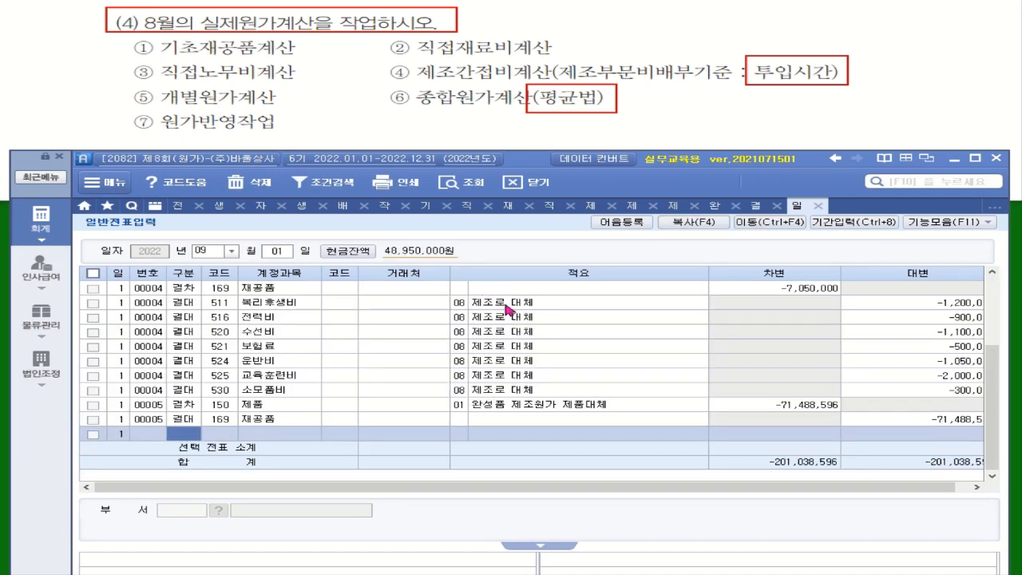
click(946, 345)
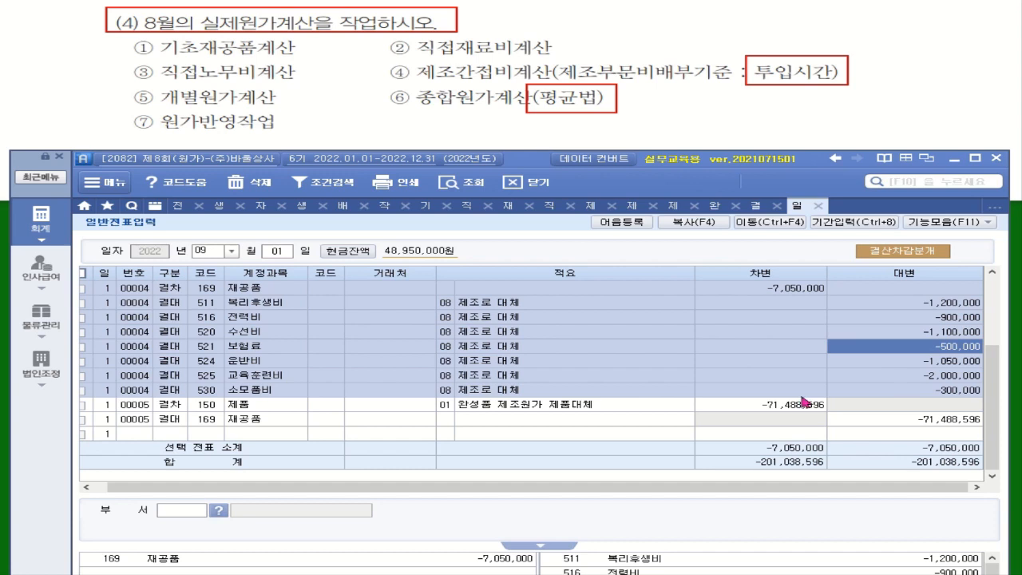
Open the manufacturing cost statement (제조원가명세서) and query it for December 2022
click(42, 318)
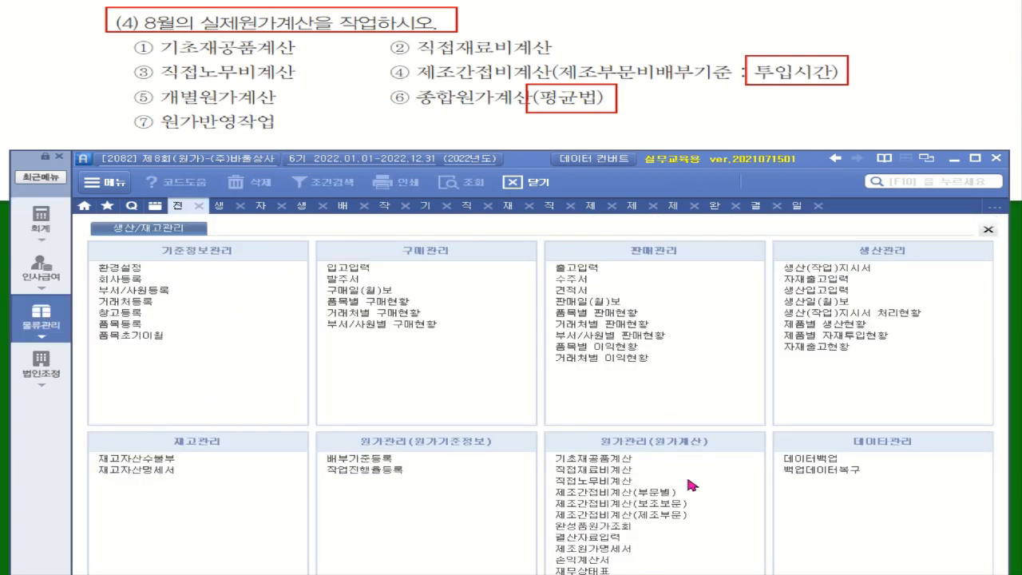
click(623, 548)
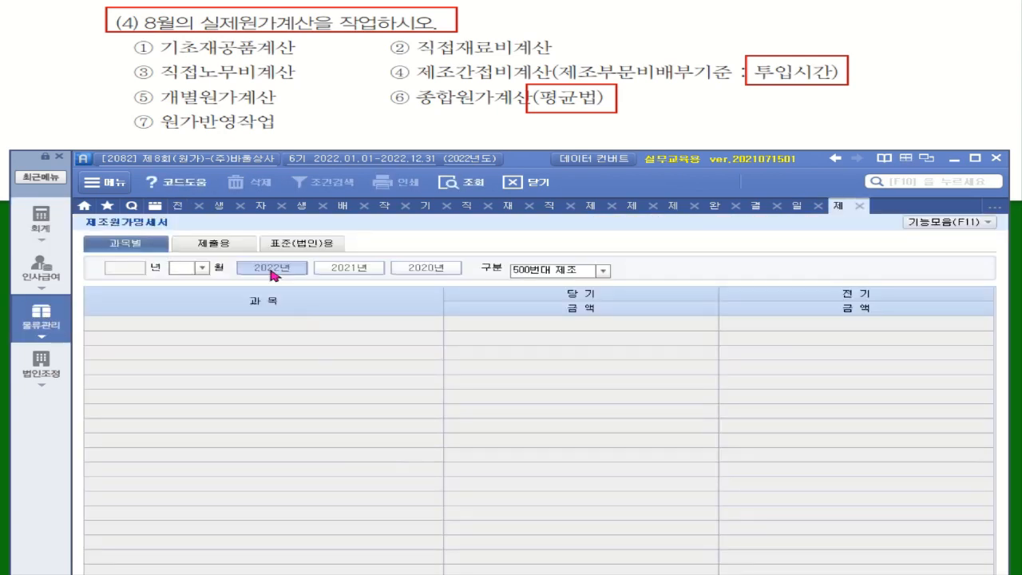
click(202, 269)
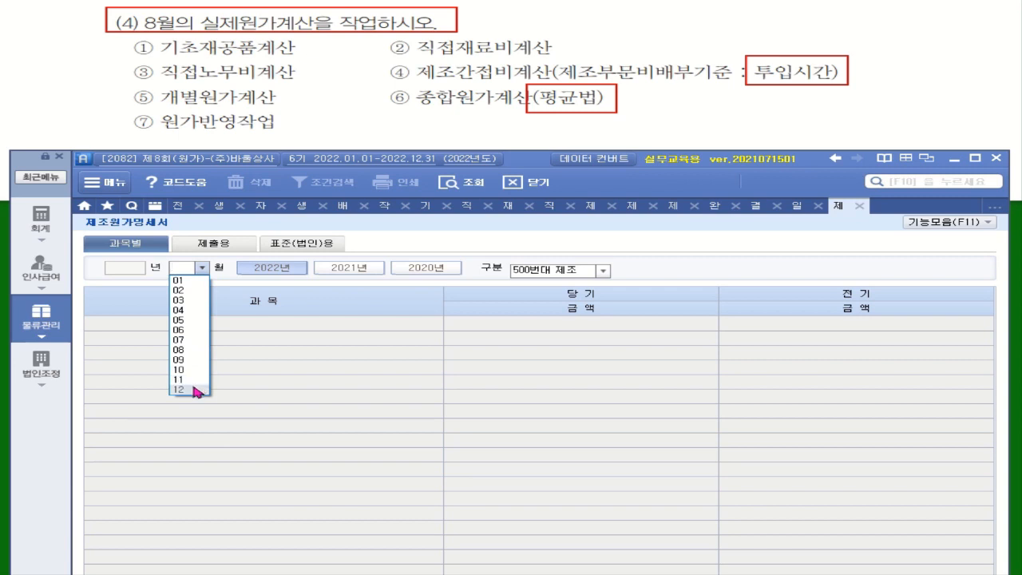
click(196, 389)
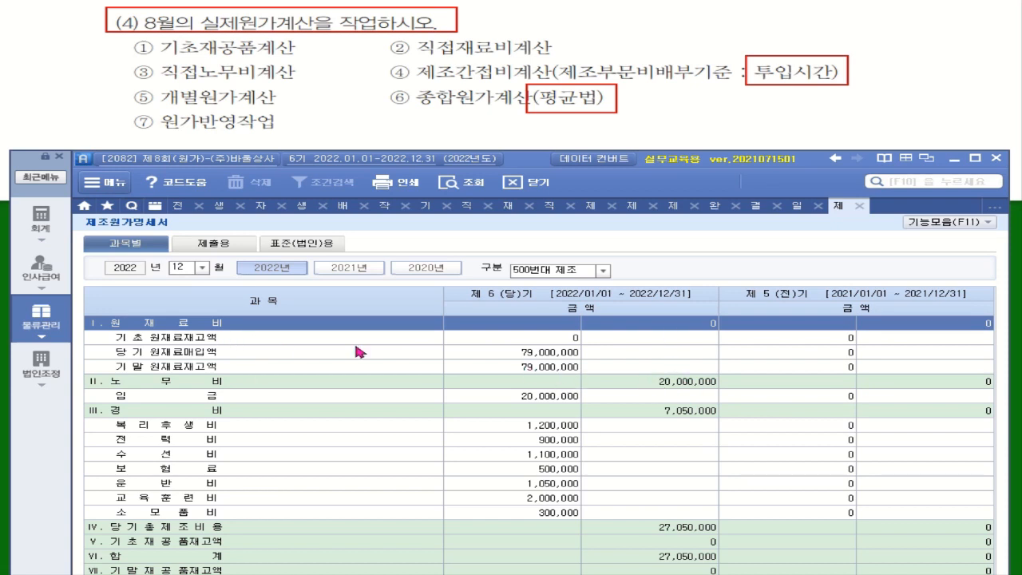
Query the manufacturing cost statement for August 2022 and bring its lower rows into view
click(202, 269)
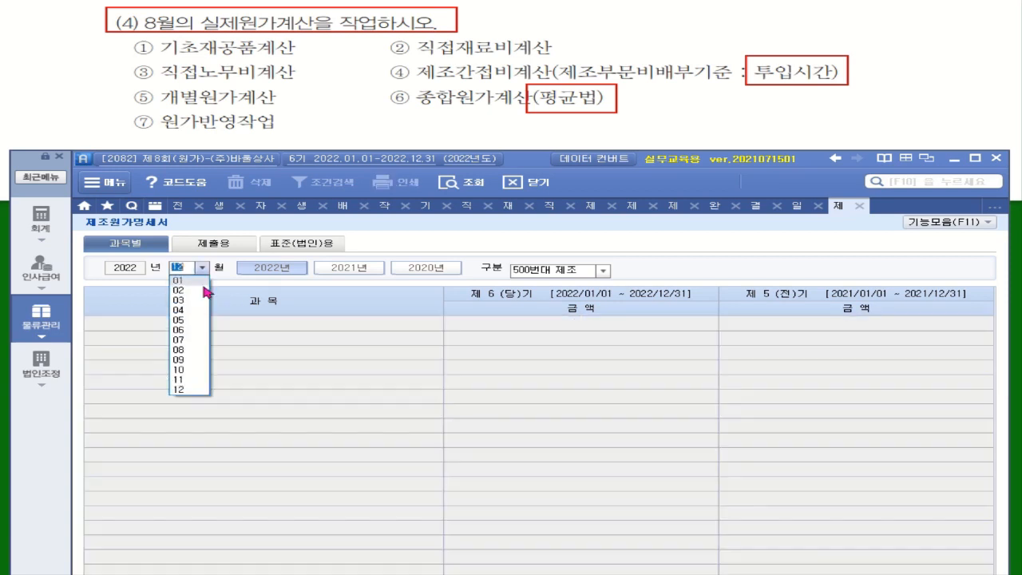
click(189, 352)
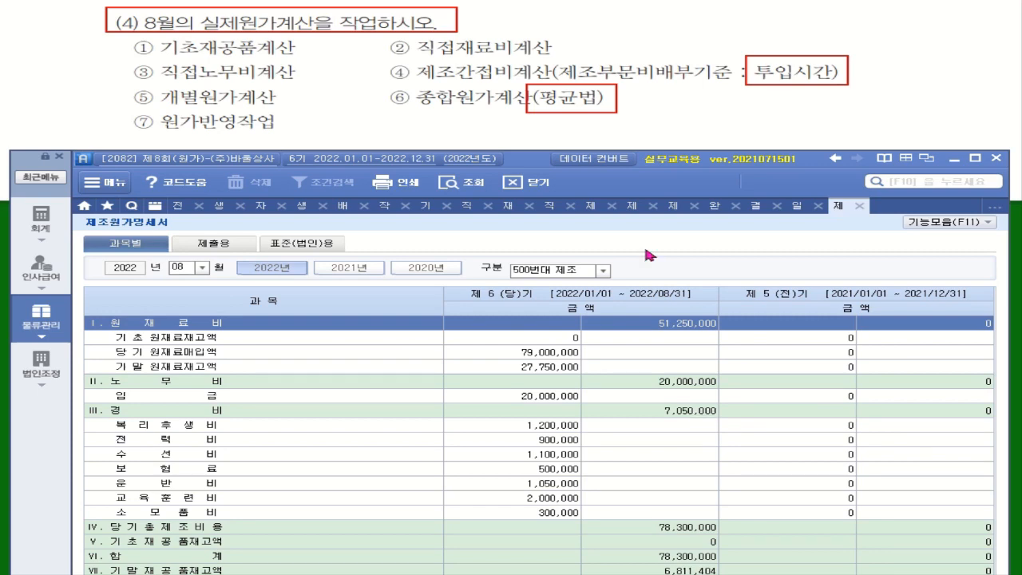
drag(535, 158, 540, 126)
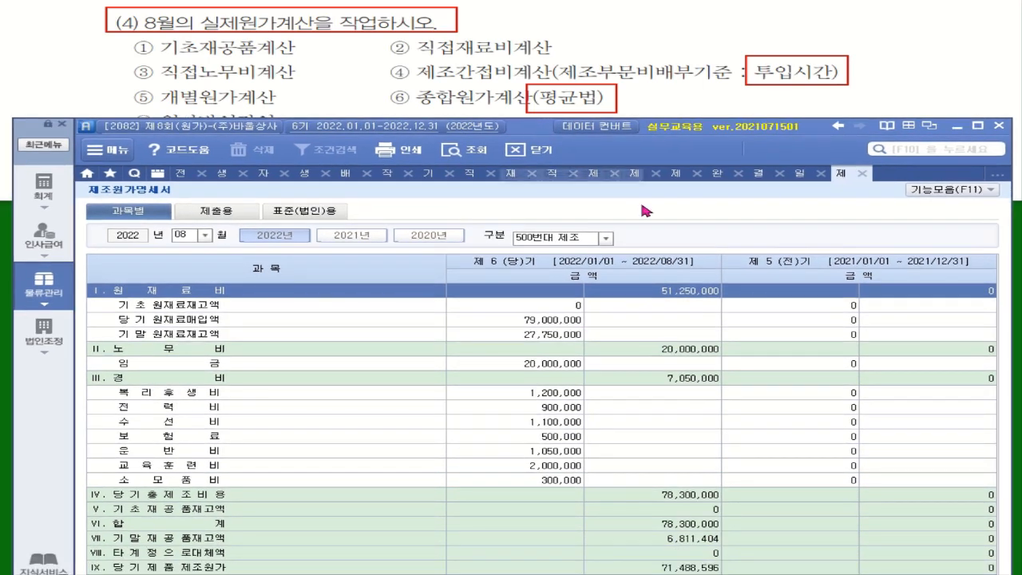